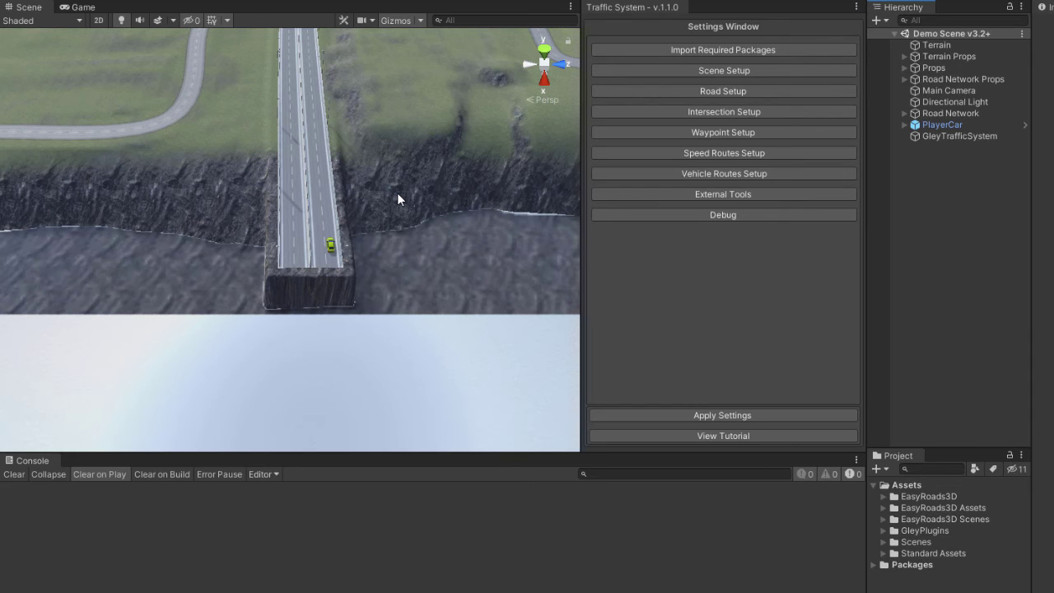
scroll(395, 201, "down", 6)
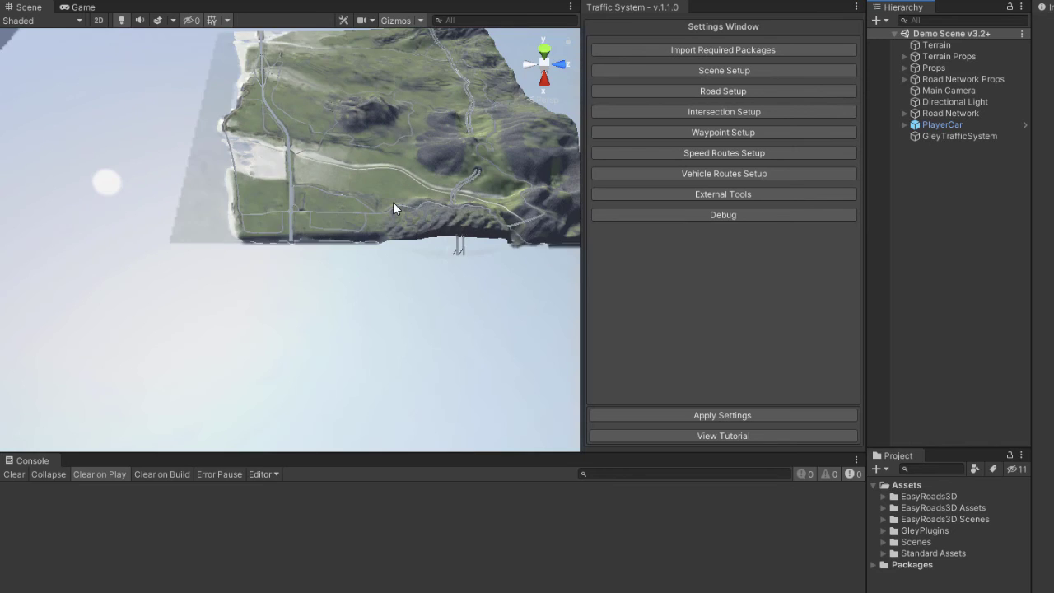
scroll(393, 203, "down", 2)
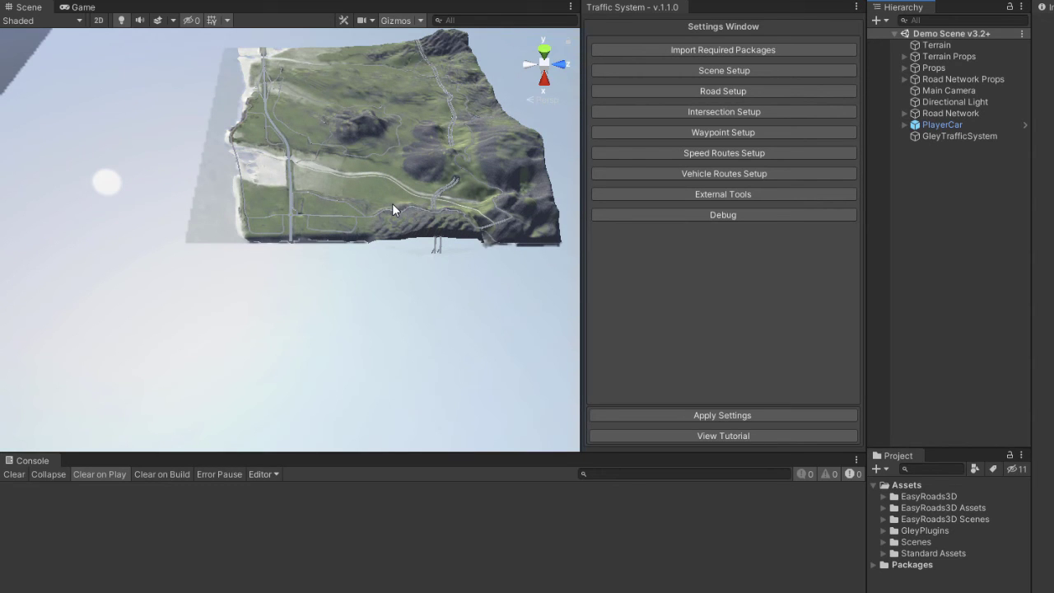
scroll(392, 204, "up", 8)
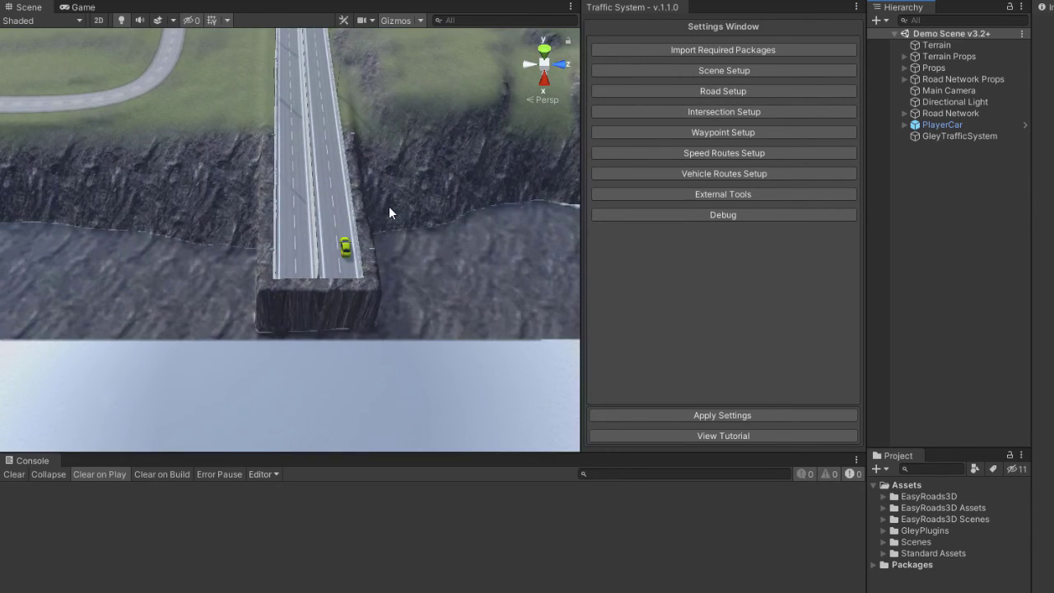
scroll(388, 206, "up", 5)
scroll(388, 205, "down", 5)
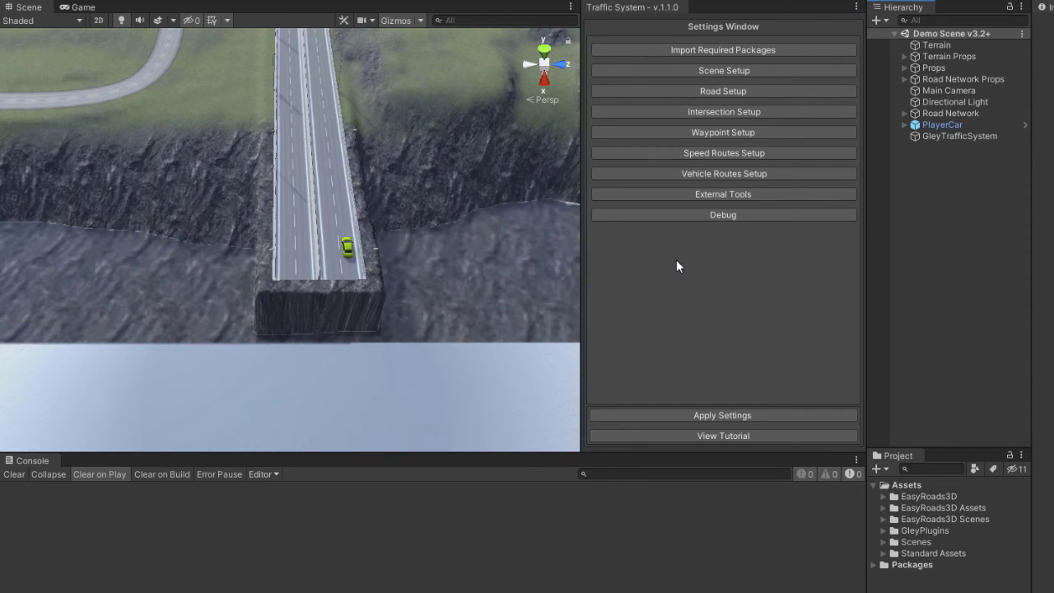
Step: Extract waypoints from the road network with the Easy Roads external tool of the Traffic System
left_click(713, 195)
left_click(727, 76)
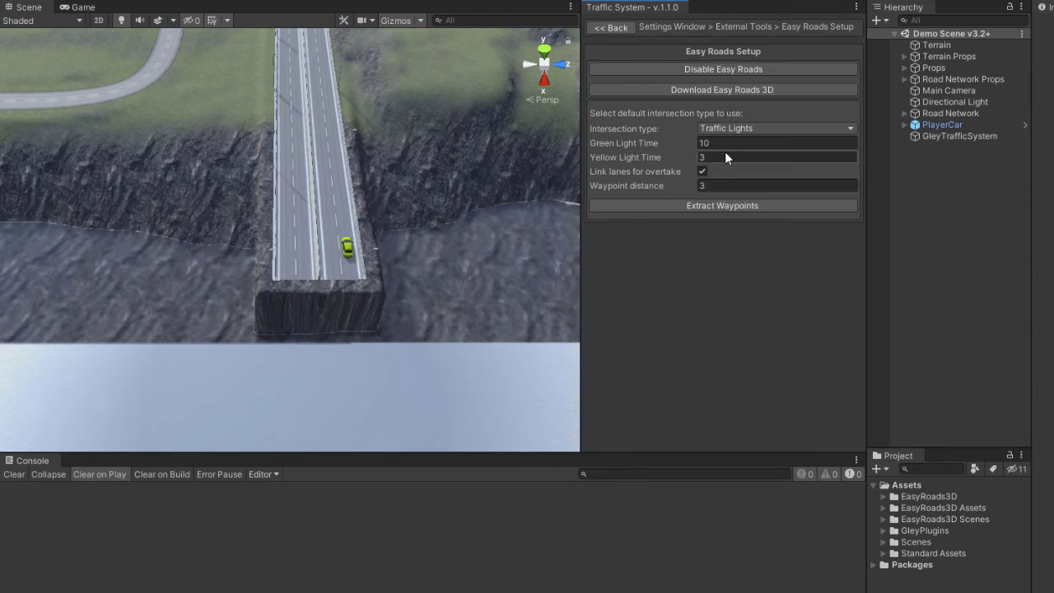
left_click(721, 205)
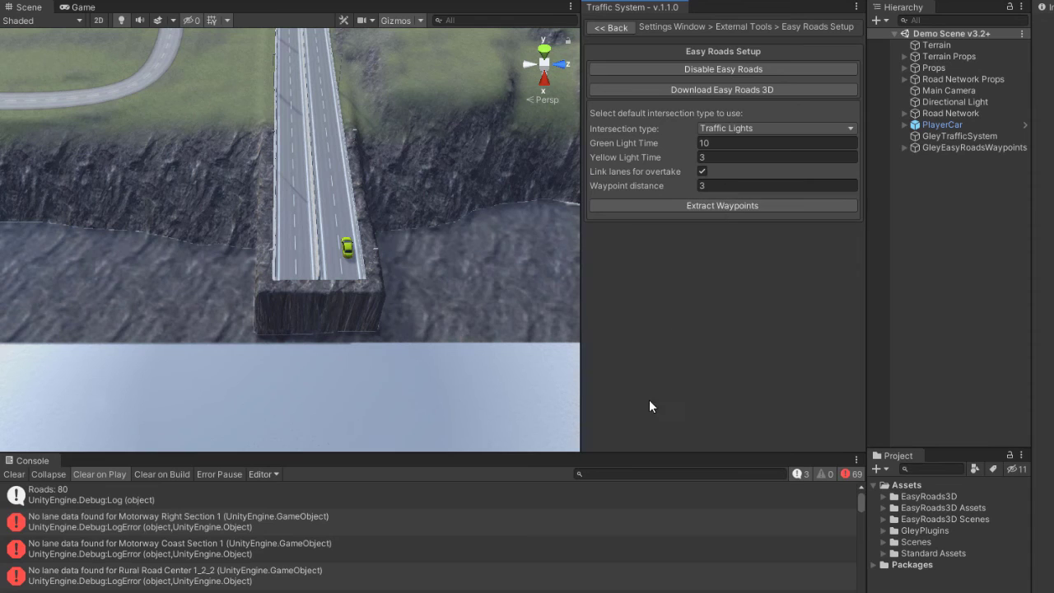
Step: Locate Motorway Right Section 1 from its missing lane data error and frame the road in the scene
left_click(203, 520)
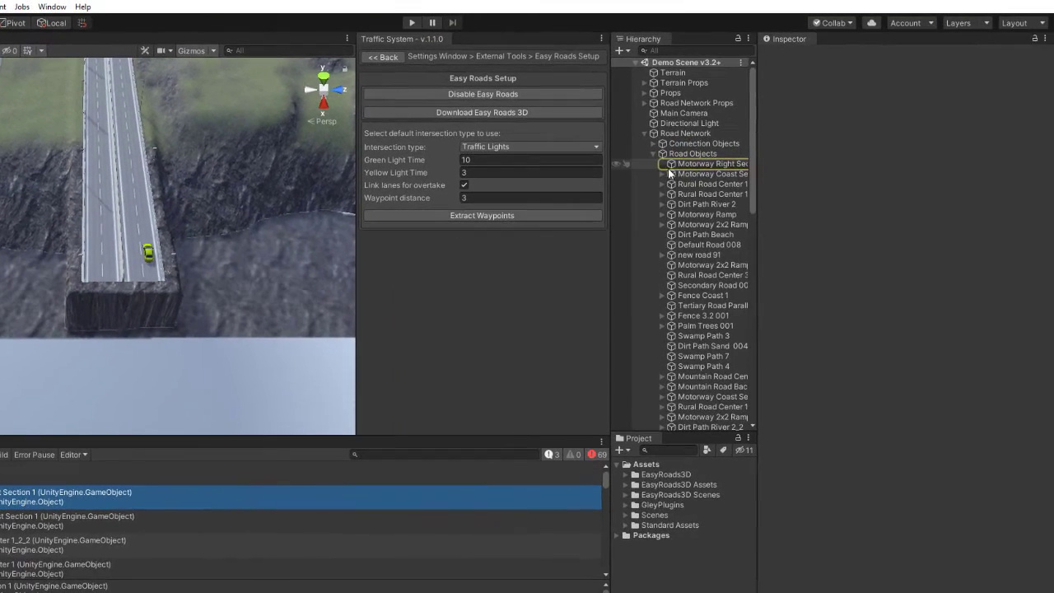
double_click(717, 168)
right_click_drag(68, 259, 58, 350)
middle_click_drag(57, 349, 161, 325)
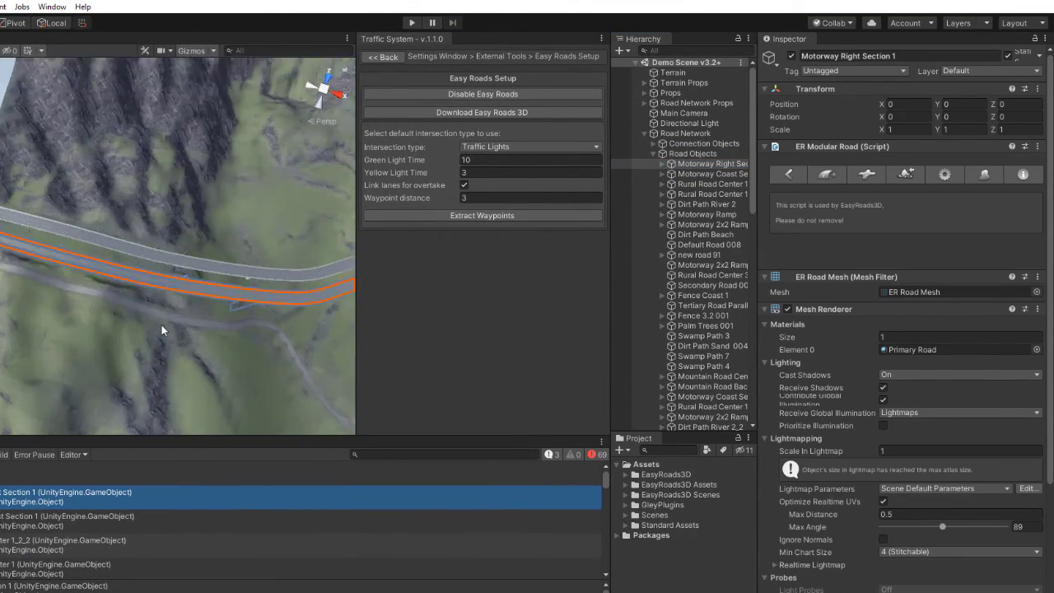
scroll(162, 324, "up", 5)
scroll(156, 334, "down", 2)
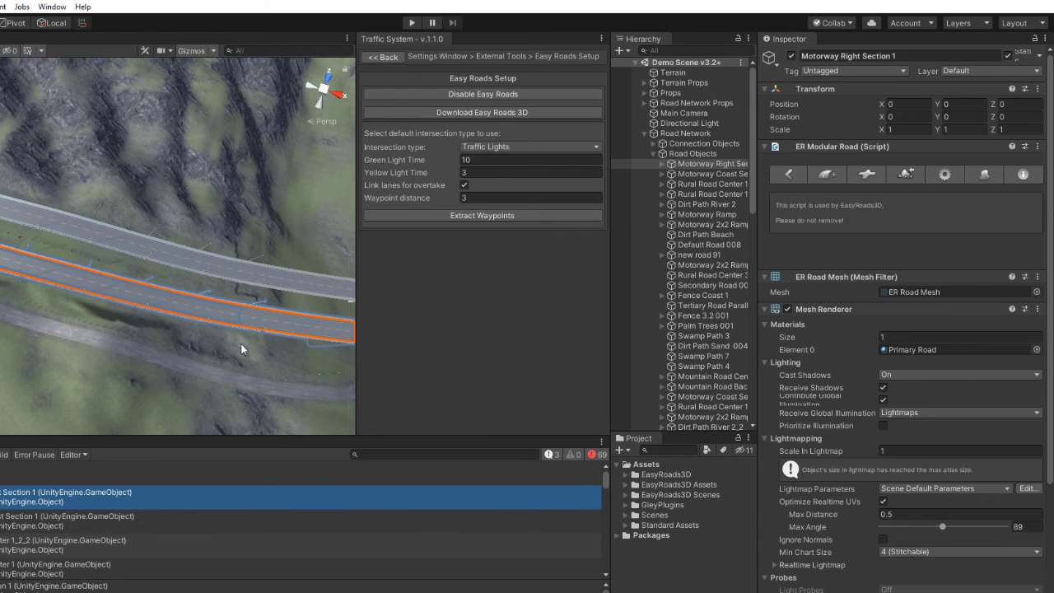
Step: Select the Motorway Right Section 1 marker, return the Road Network to edit mode and show the road's settings
left_click(683, 132)
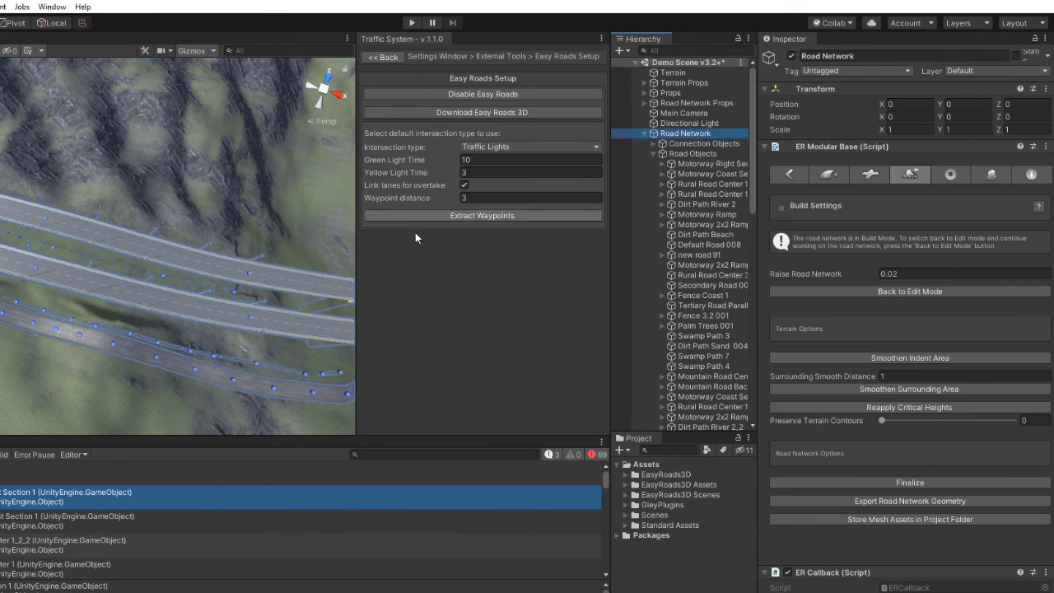
left_click(38, 271)
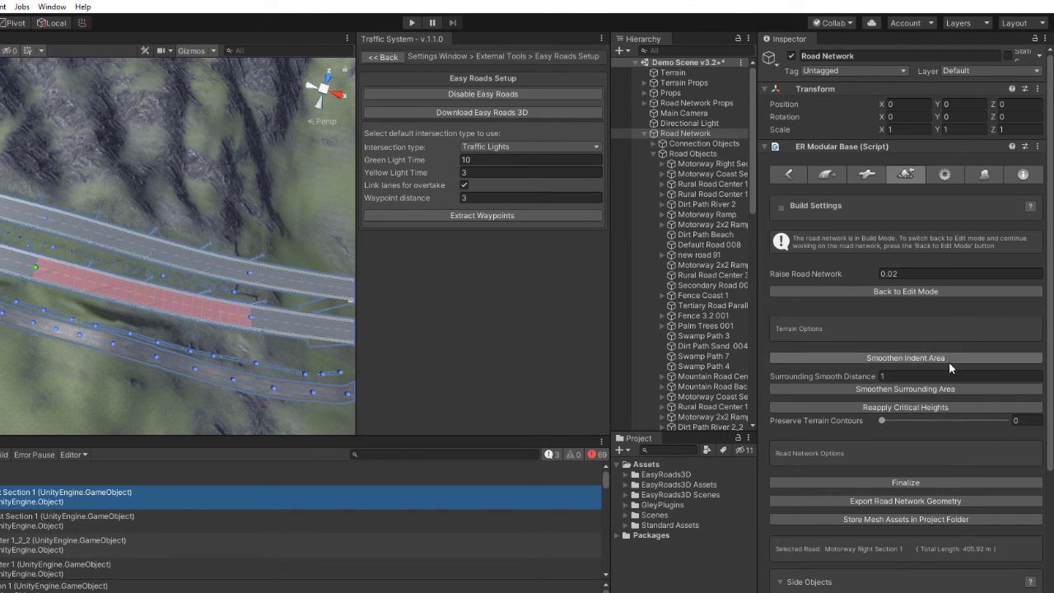
left_click(930, 292)
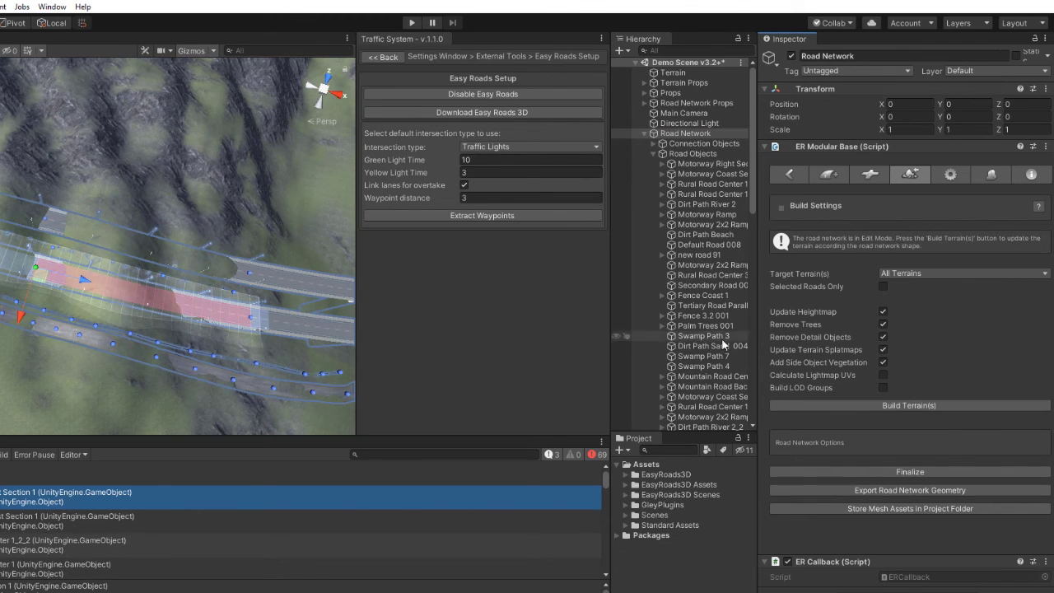
left_click(792, 181)
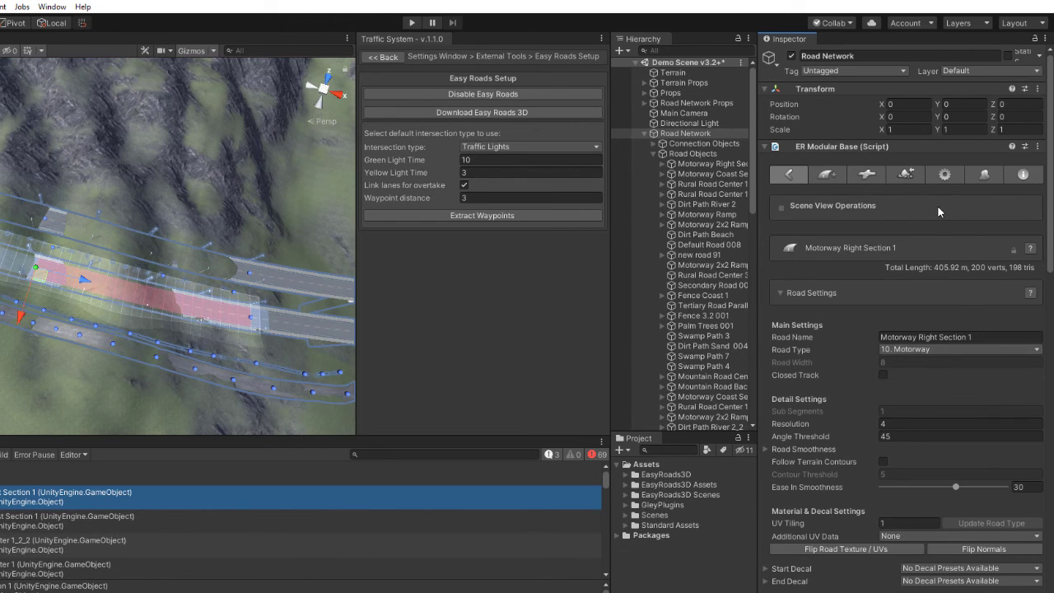
Step: Open the lane info of the Motorway road type in the Road Network's general settings
left_click(944, 173)
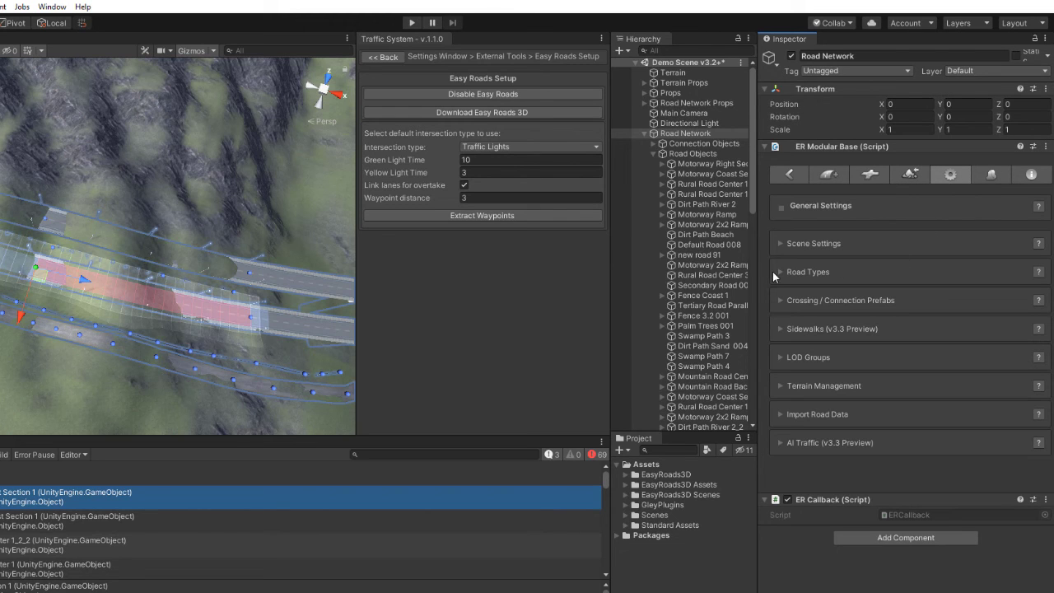
left_click(782, 271)
scroll(924, 345, "down", 3)
left_click(941, 263)
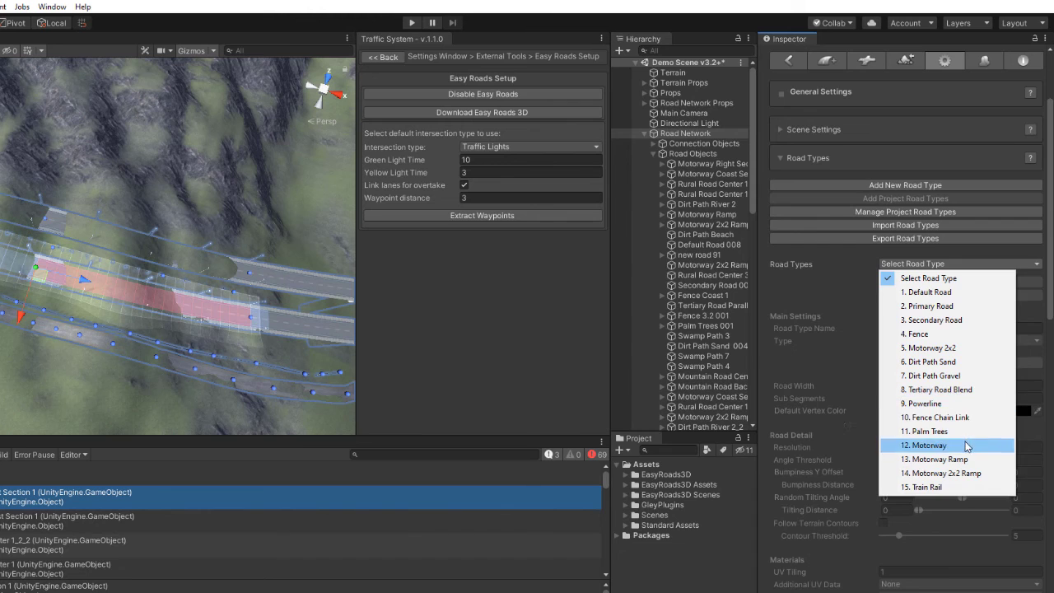
left_click(936, 445)
left_click(871, 391)
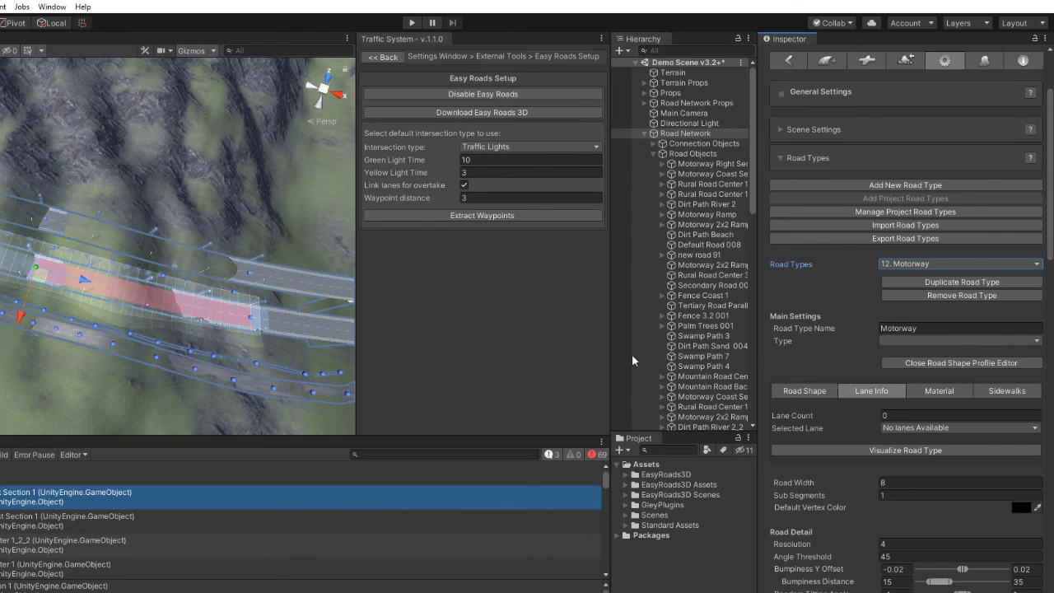
Step: Set the Motorway road type's lane count to 2 and update its scene instances
scroll(140, 309, "up", 5)
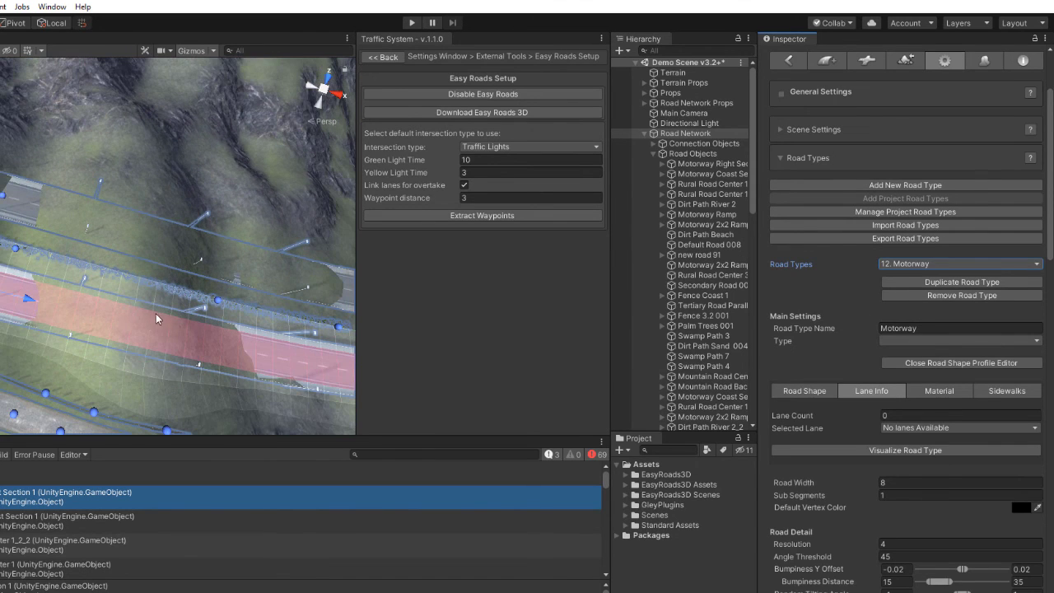
left_click(893, 415)
type("2")
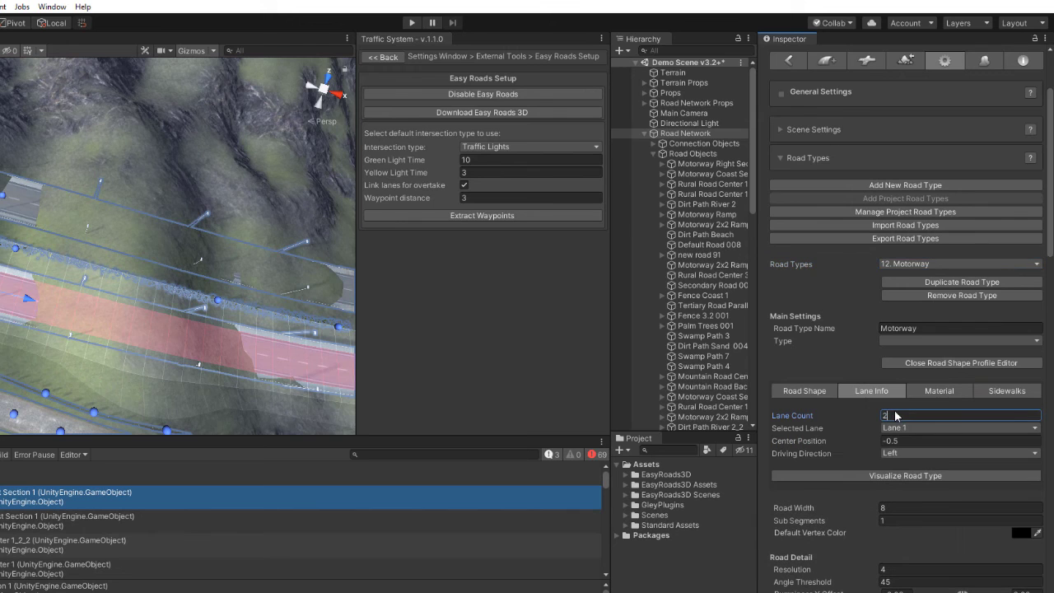
scroll(860, 444, "down", 15)
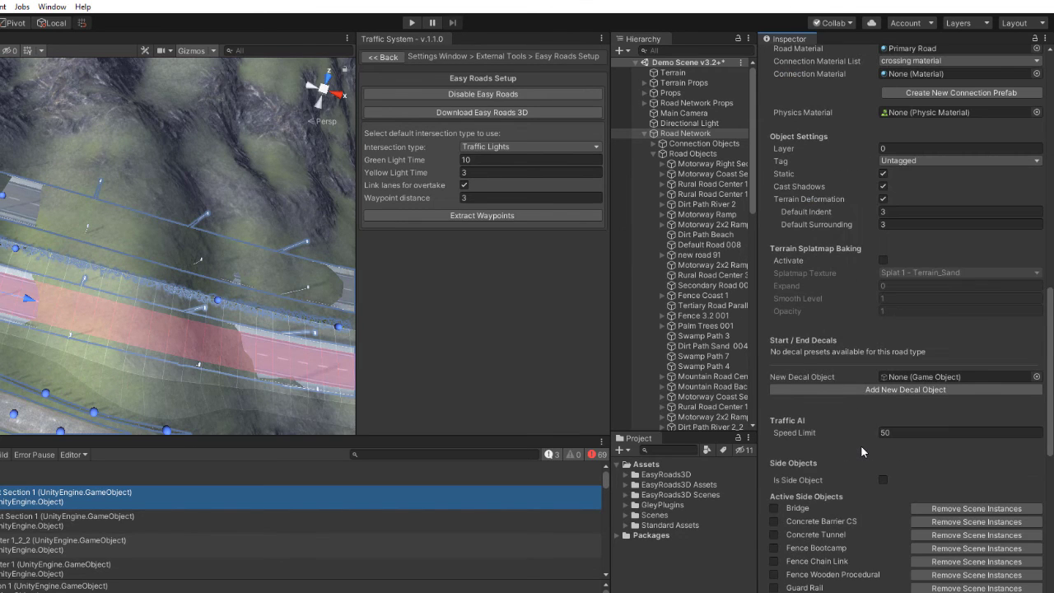
scroll(872, 440, "down", 10)
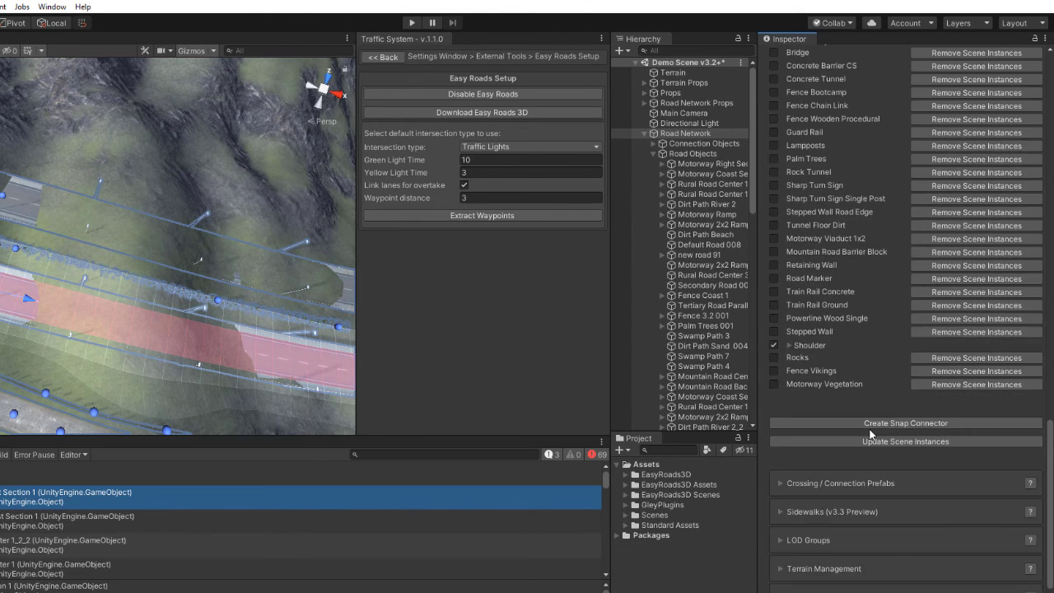
left_click(909, 442)
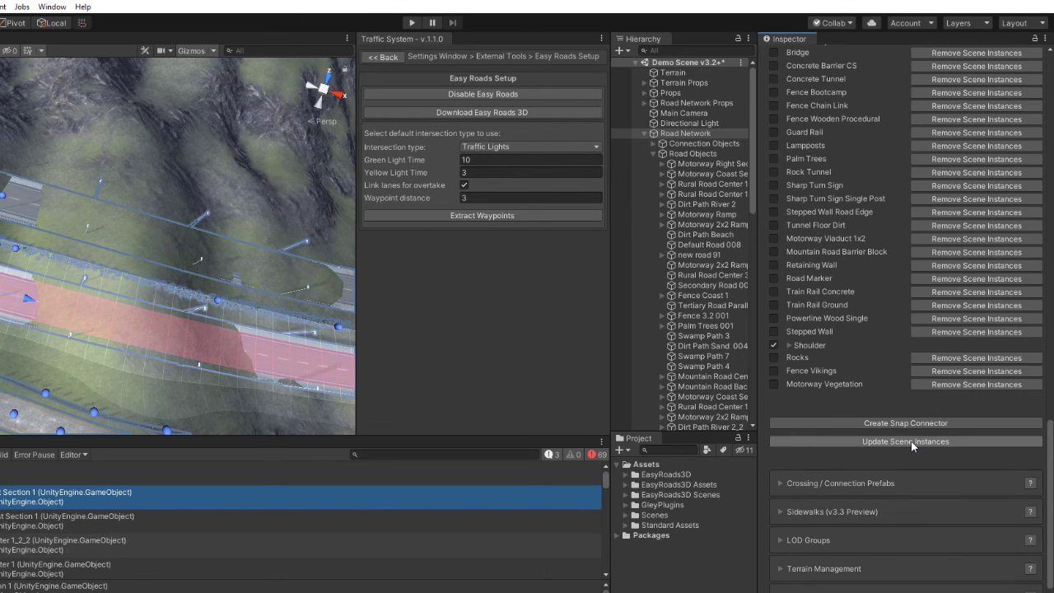
Step: Activate lane data generation in the AI Traffic settings of the Road Network
scroll(873, 494, "down", 3)
left_click(831, 521)
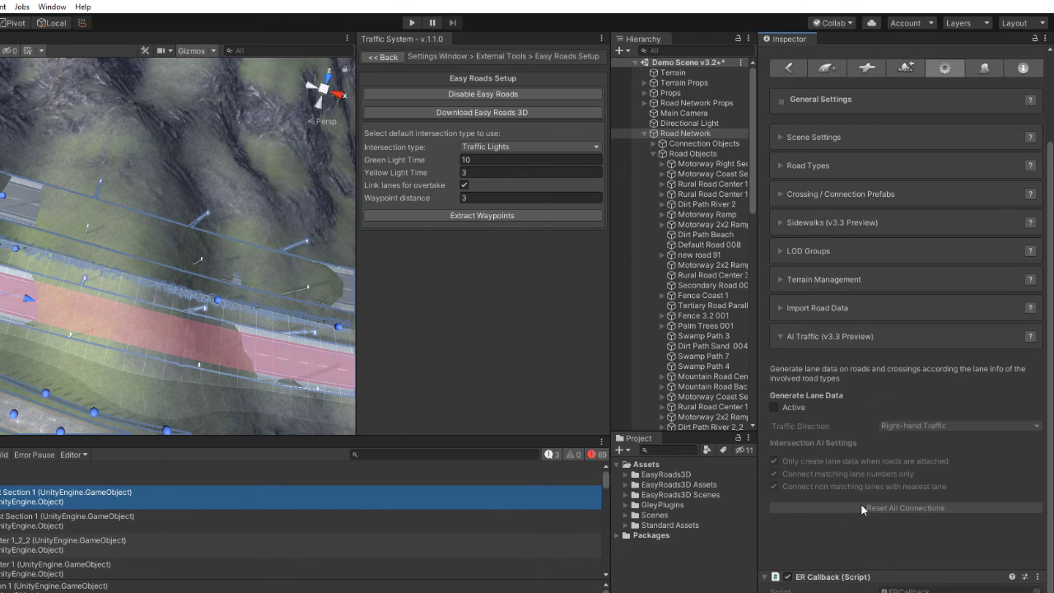
left_click(774, 407)
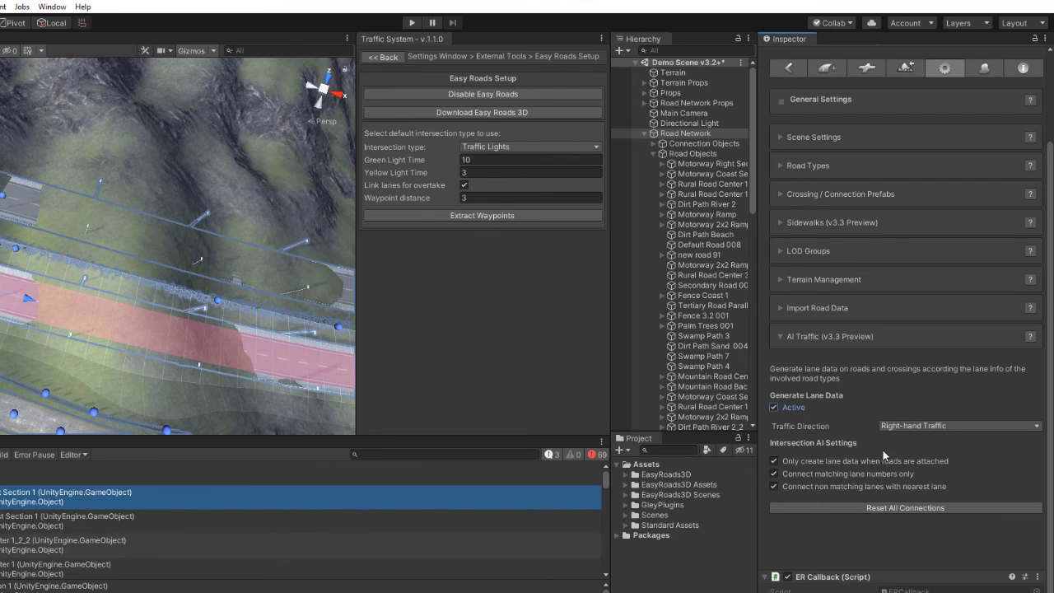
Step: Enable Display Lane Data in the scene settings and refresh the road network
scroll(884, 419, "up", 3)
left_click(794, 244)
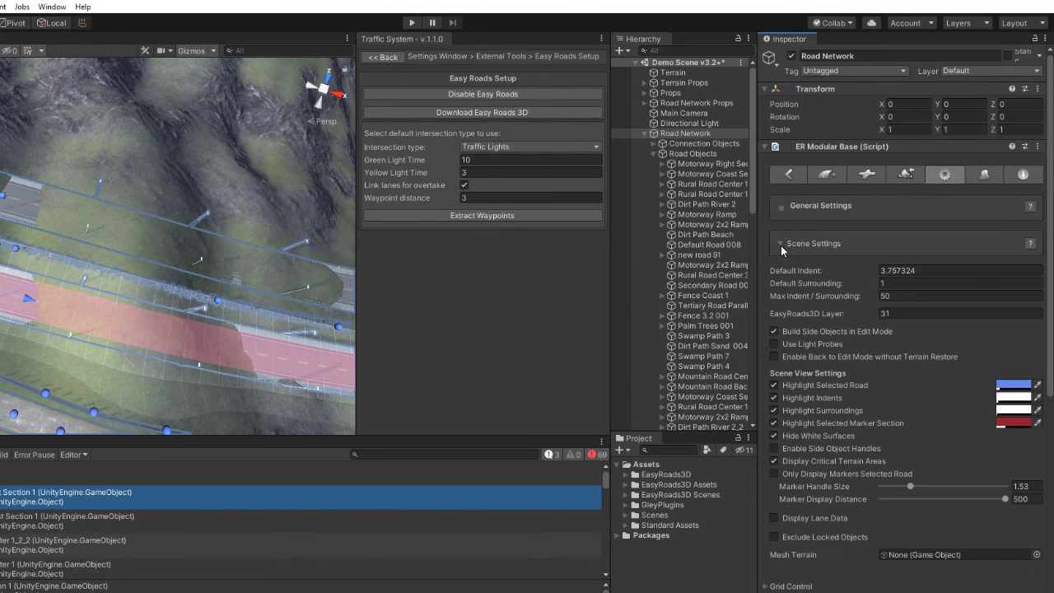
left_click(774, 518)
scroll(928, 419, "down", 5)
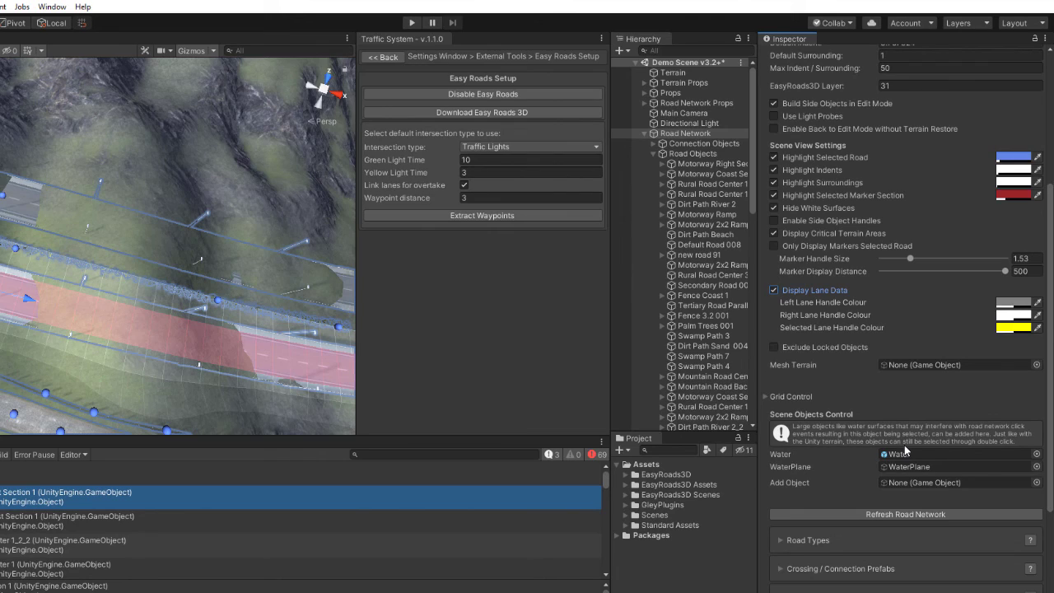
left_click(906, 513)
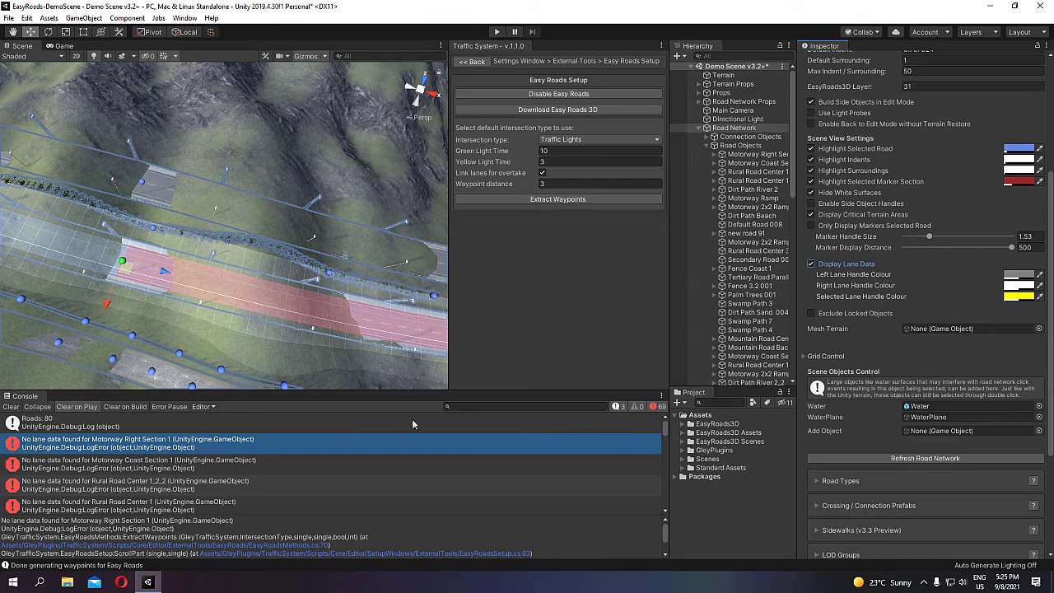
Step: Extract the waypoints again with a cleared console and frame Motorway Coast Section 1 from its lane data error
left_click(11, 407)
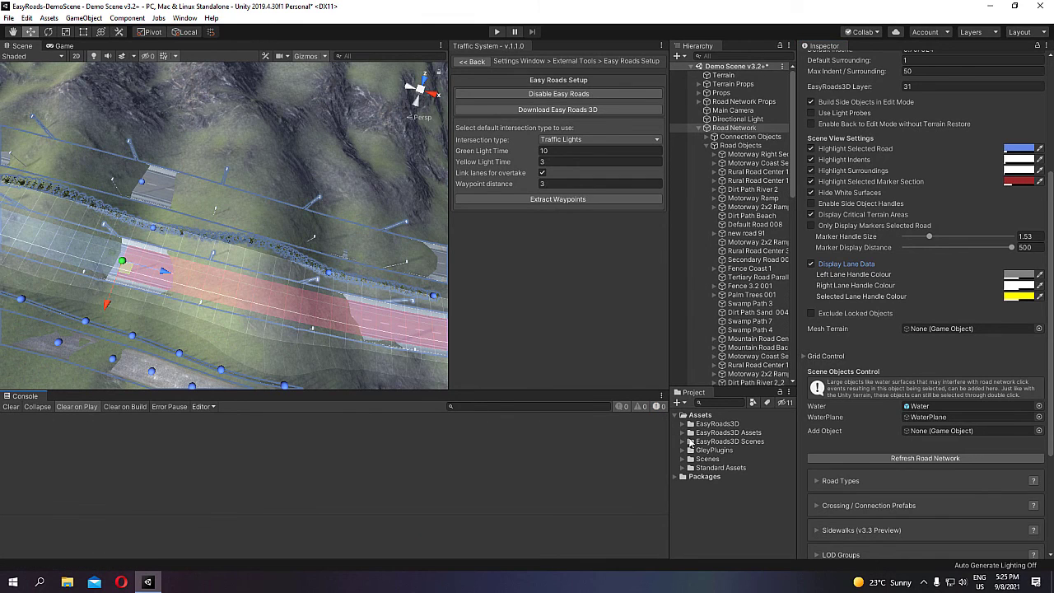
left_click(557, 200)
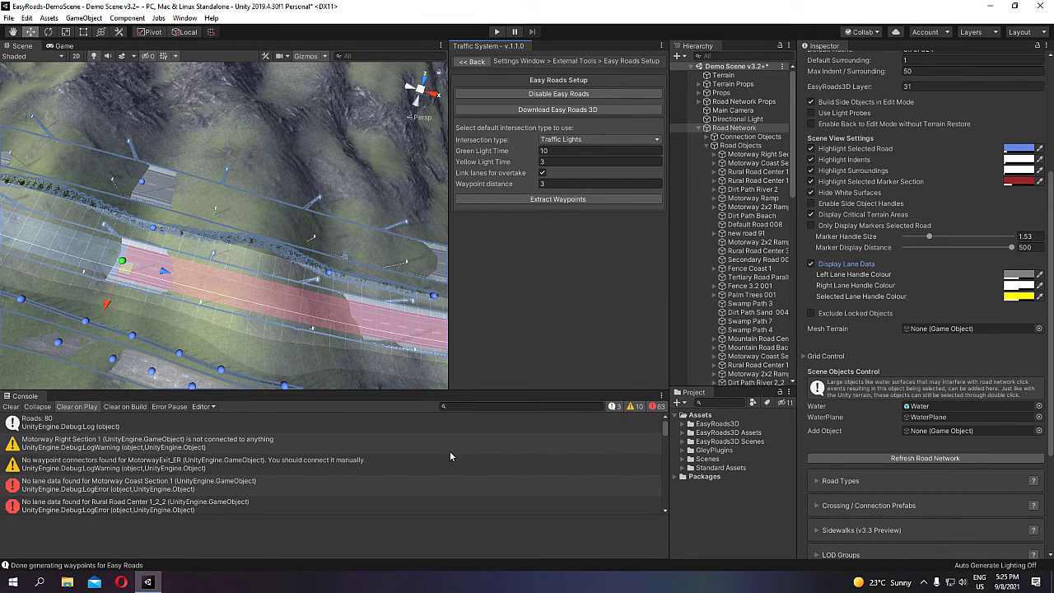
left_click(130, 485)
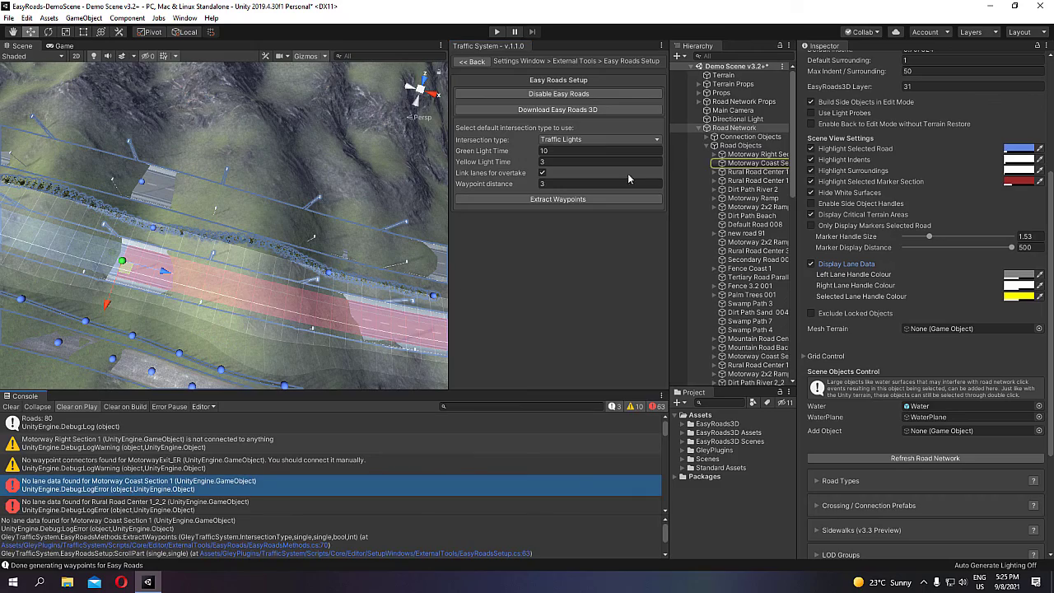
double_click(765, 163)
Step: Set the Motorway 2x2 road type's lane count to 4
scroll(942, 203, "down", 5)
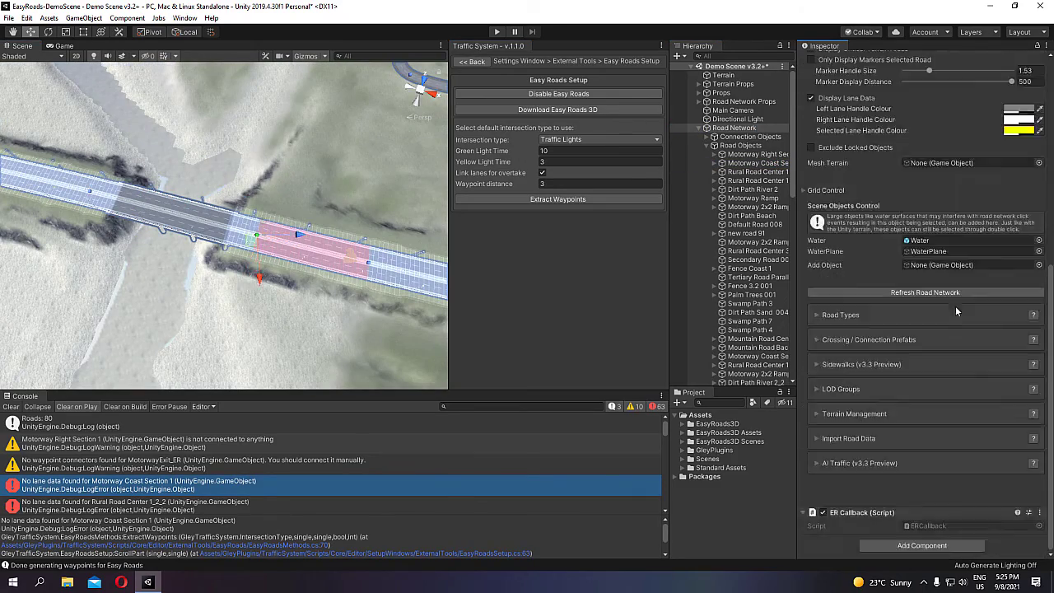
left_click(955, 313)
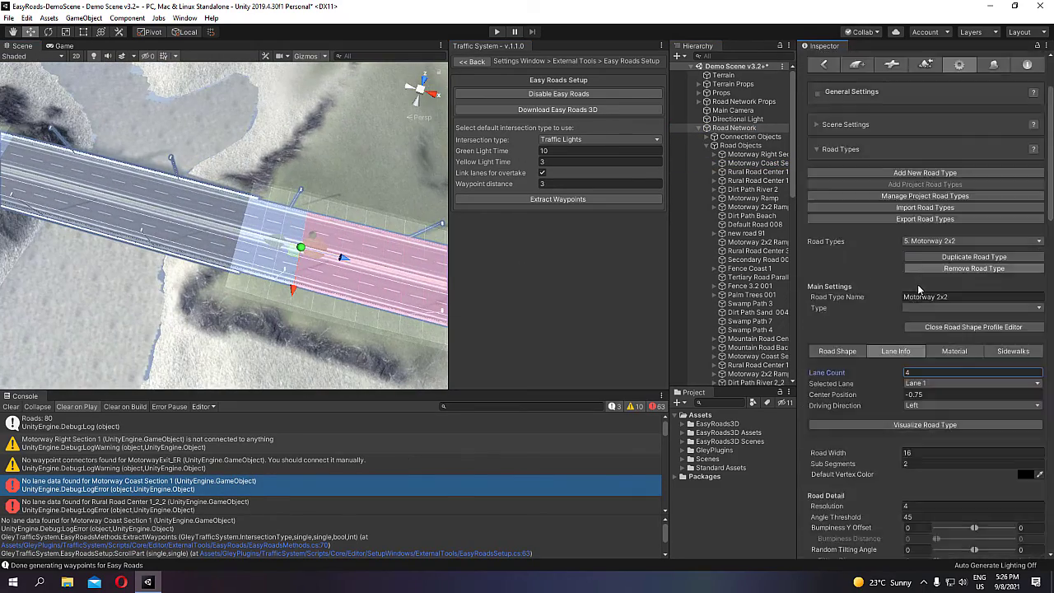
Step: Rerun the waypoint extraction and frame the Rural Road Center 1 road reported in the console
left_click(558, 200)
left_click(342, 460)
double_click(757, 171)
Step: Set the lane count to 2 for the road type used by the rural center road
left_click(741, 127)
left_click(971, 241)
left_click(940, 293)
left_click(929, 373)
type("2")
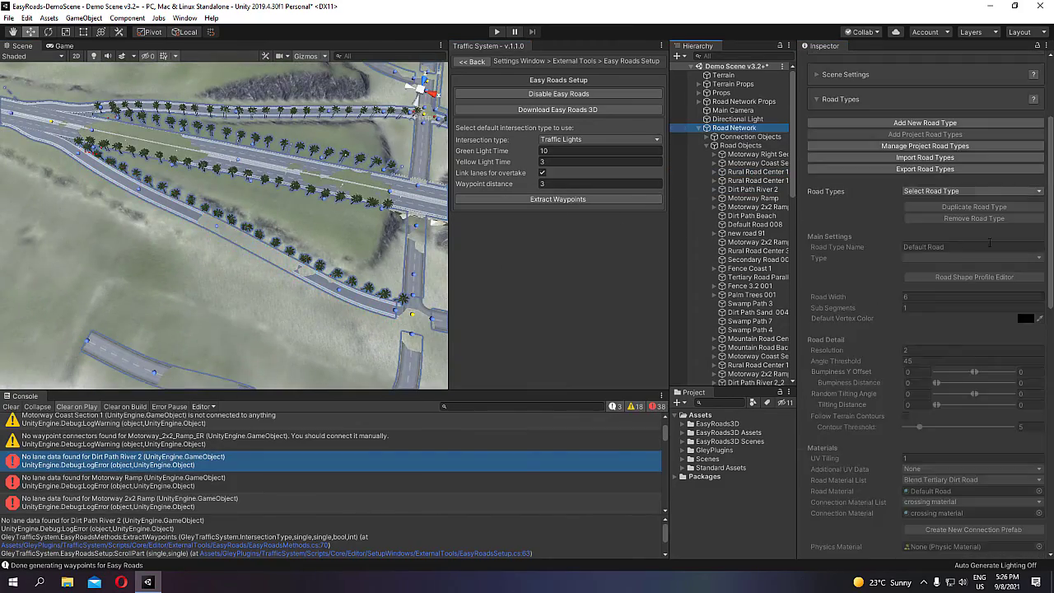
Step: Select another road without lane data in the scene, set its road type's lane count to 2 and update the scene instances
left_click(280, 259)
left_click(958, 162)
left_click(983, 339)
left_click(963, 520)
left_click(927, 468)
type("2")
scroll(927, 468, "down", 15)
left_click(925, 396)
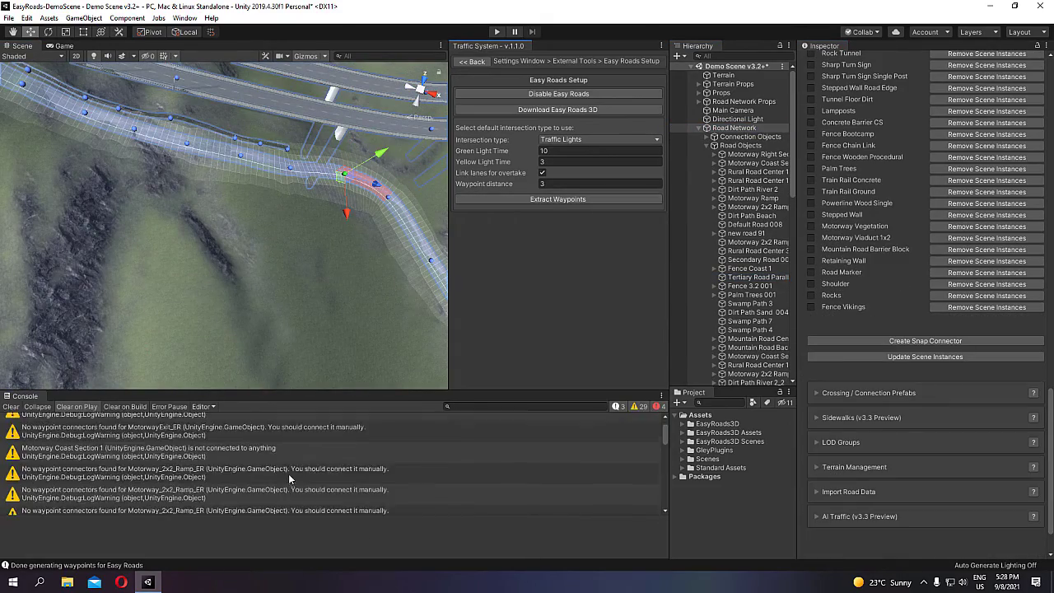
Step: Clear the console, set the default intersection type to Priority and rerun the waypoint extraction
left_click(288, 474)
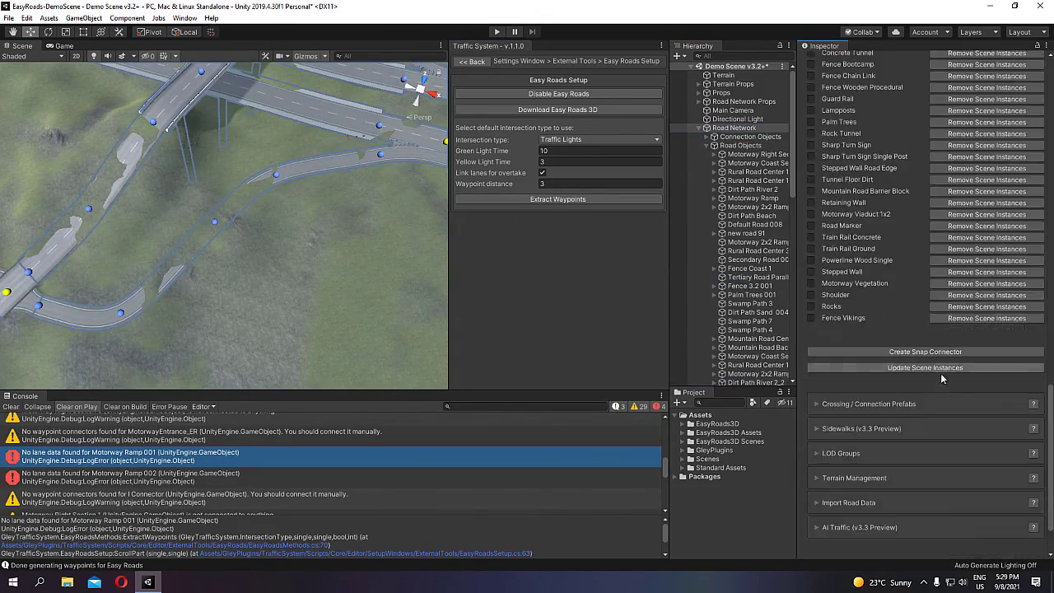
left_click(10, 407)
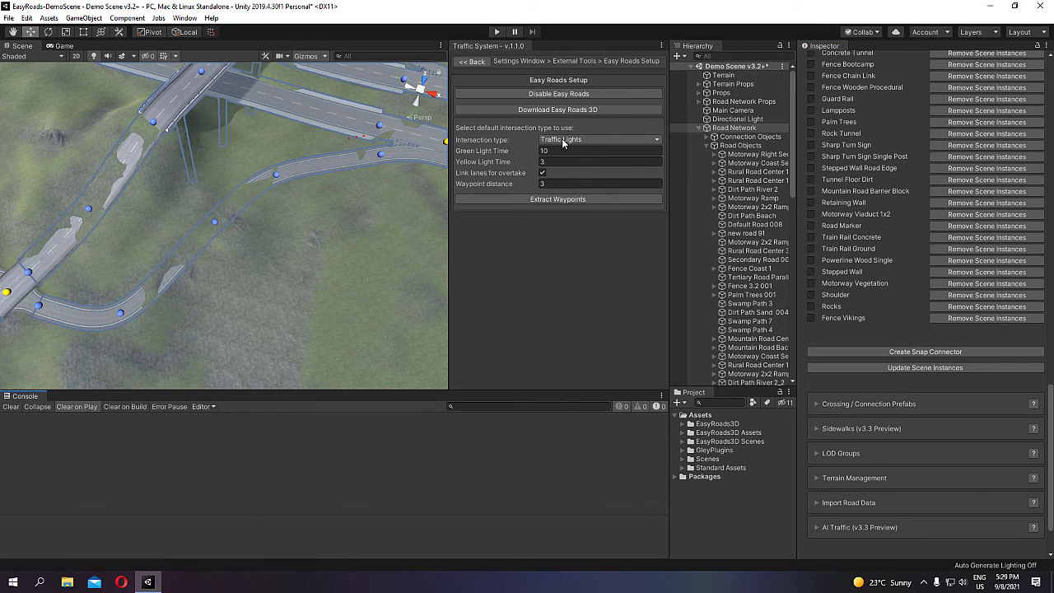
left_click(563, 143)
left_click(563, 162)
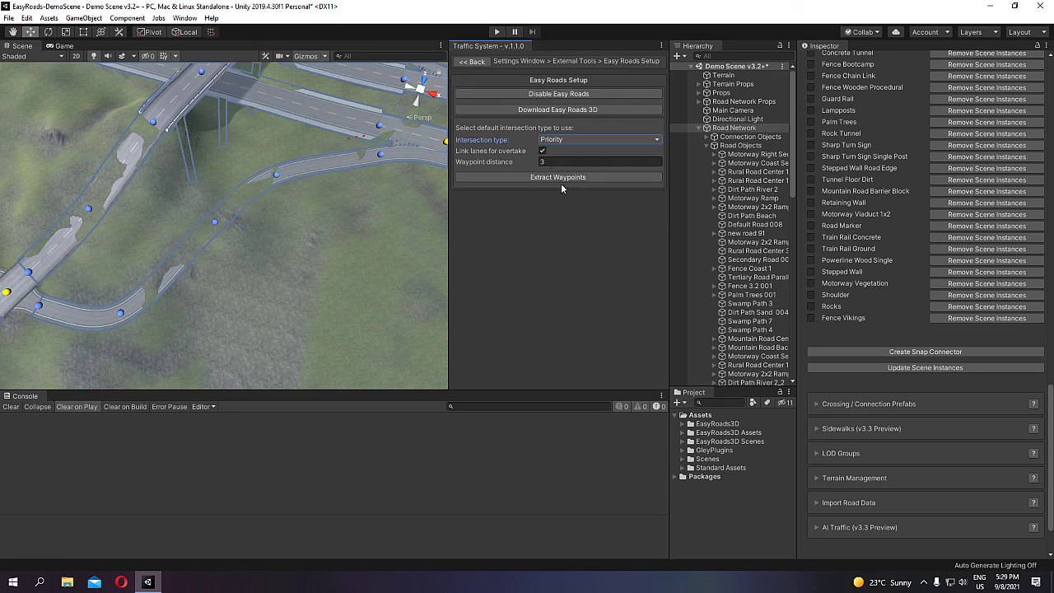
left_click(556, 178)
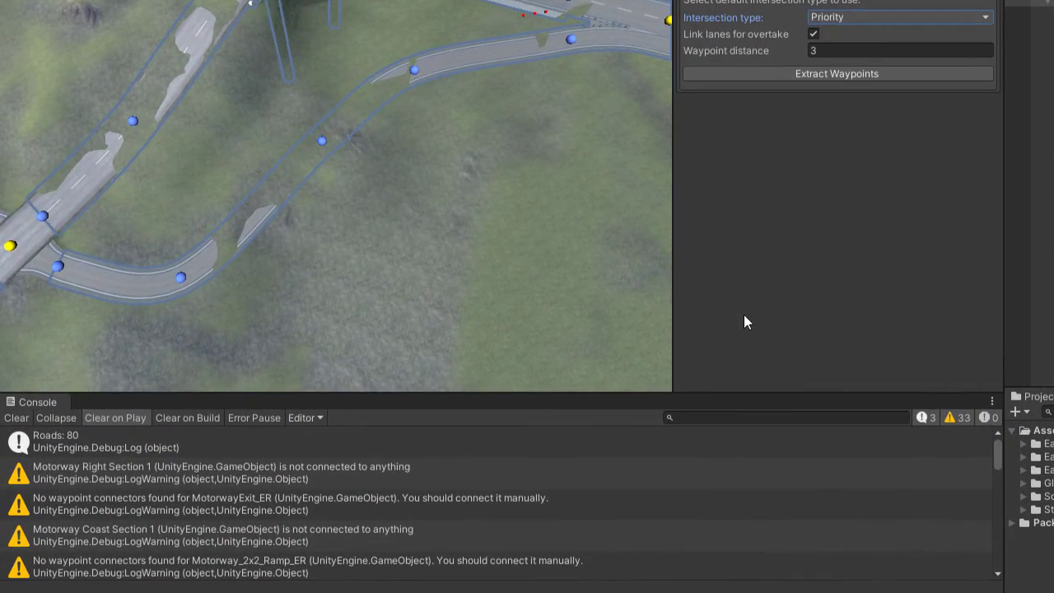
scroll(685, 486, "down", 10)
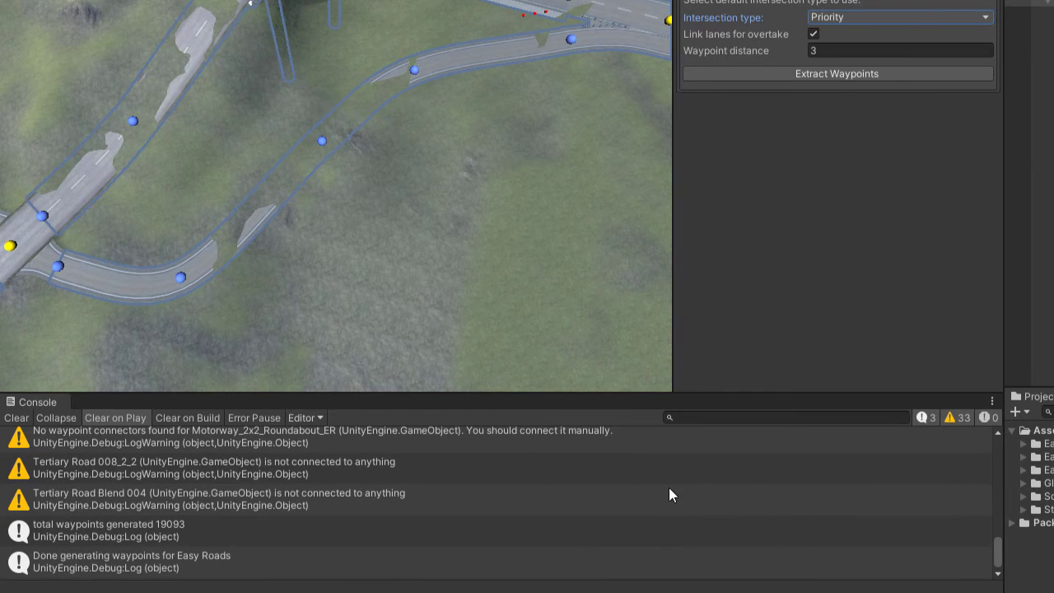
scroll(410, 527, "up", 10)
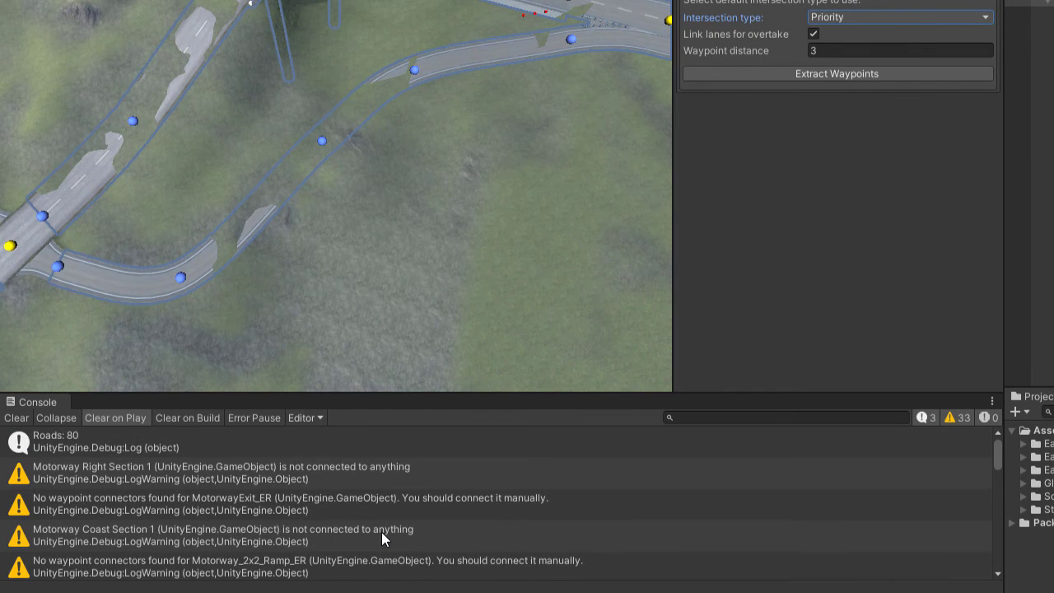
Step: Locate the Motorway Right Section 1 road from the console warning and inspect its unconnected end at the terrain edge
left_click(288, 474)
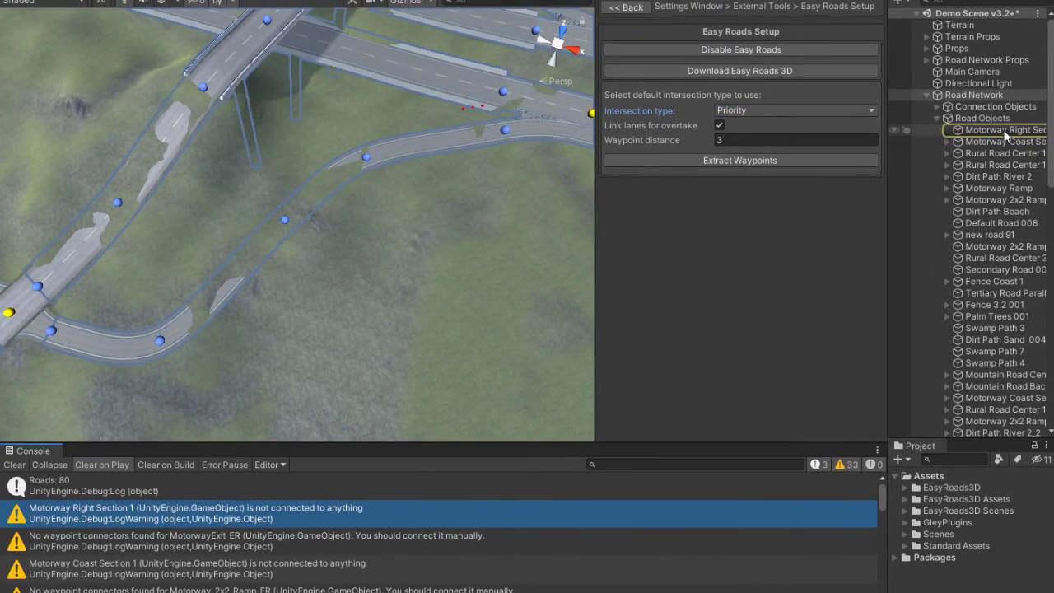
double_click(1004, 131)
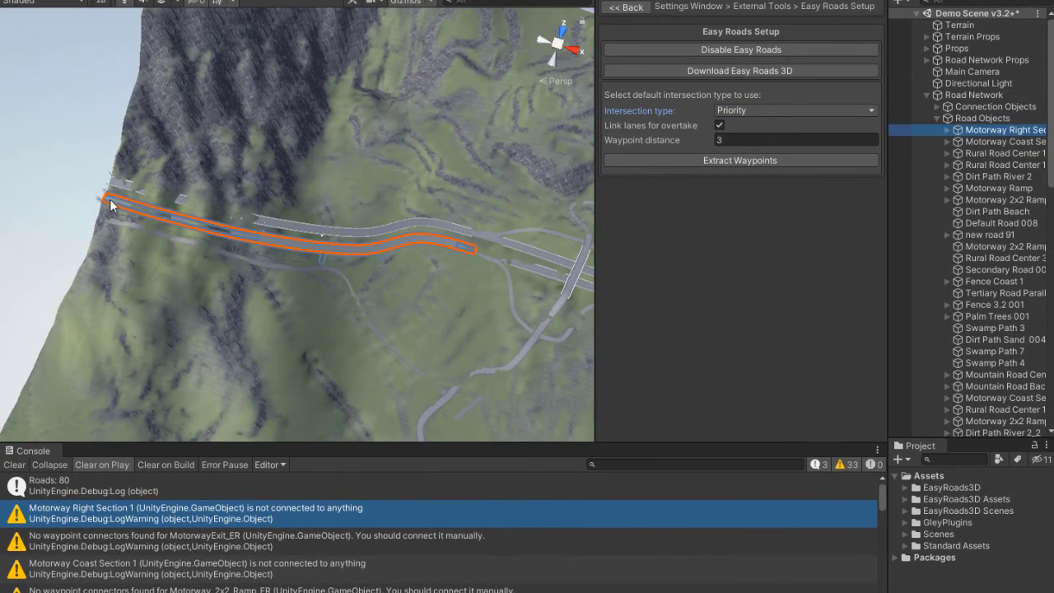
middle_click_drag(138, 230, 284, 306)
scroll(174, 273, "up", 10)
middle_click_drag(174, 273, 322, 226)
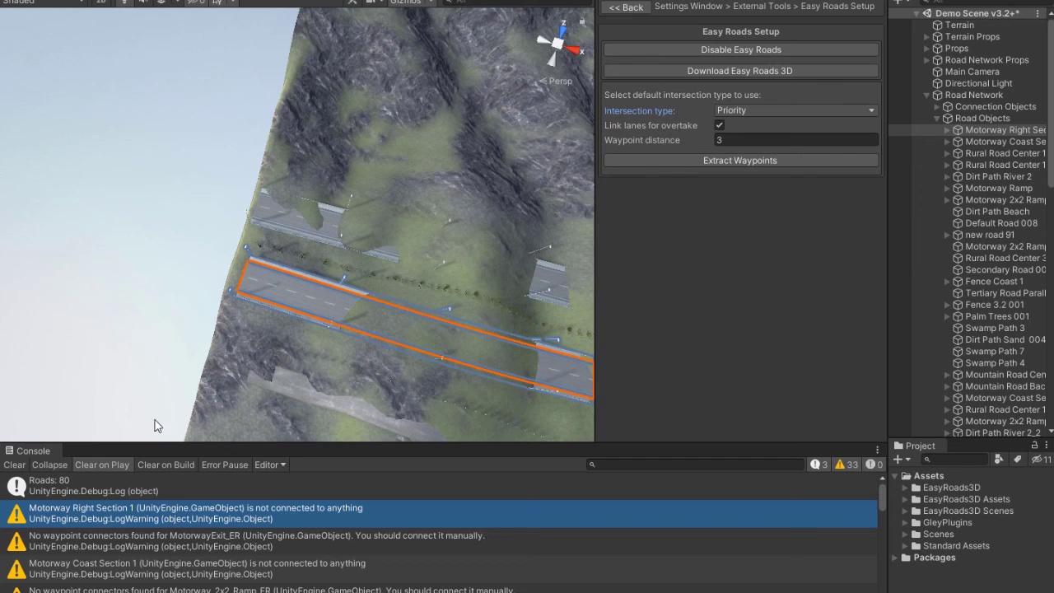
Step: Locate the MotorwayExit_ER connector from the console warning and frame it in the scene
left_click(217, 540)
double_click(988, 269)
scroll(291, 267, "down", 3)
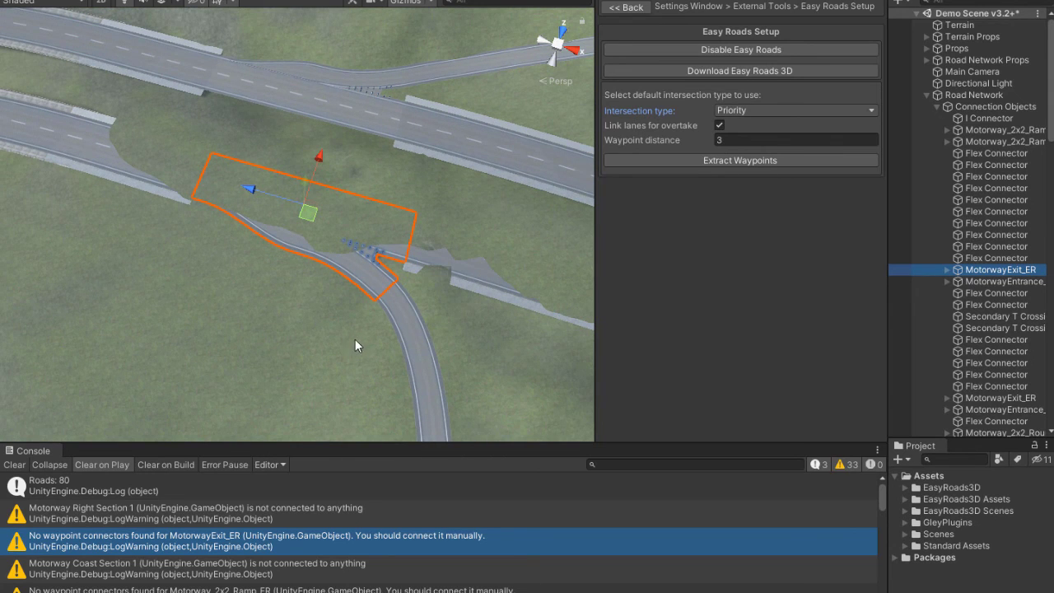
Step: Show all generated waypoints in Waypoint Setup with their connections, and inspect them across the road network
left_click(626, 8)
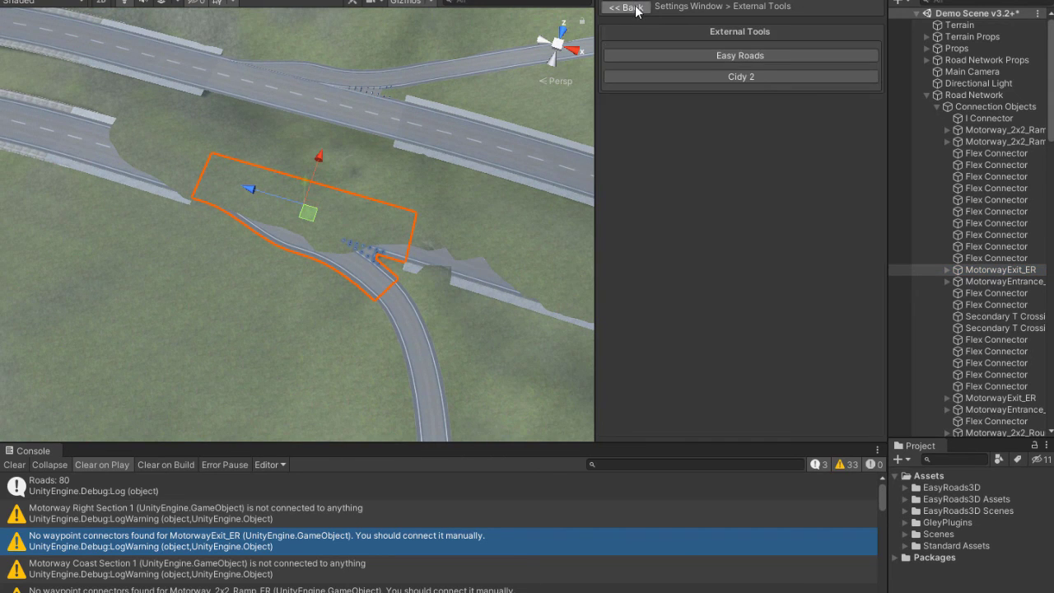
left_click(626, 7)
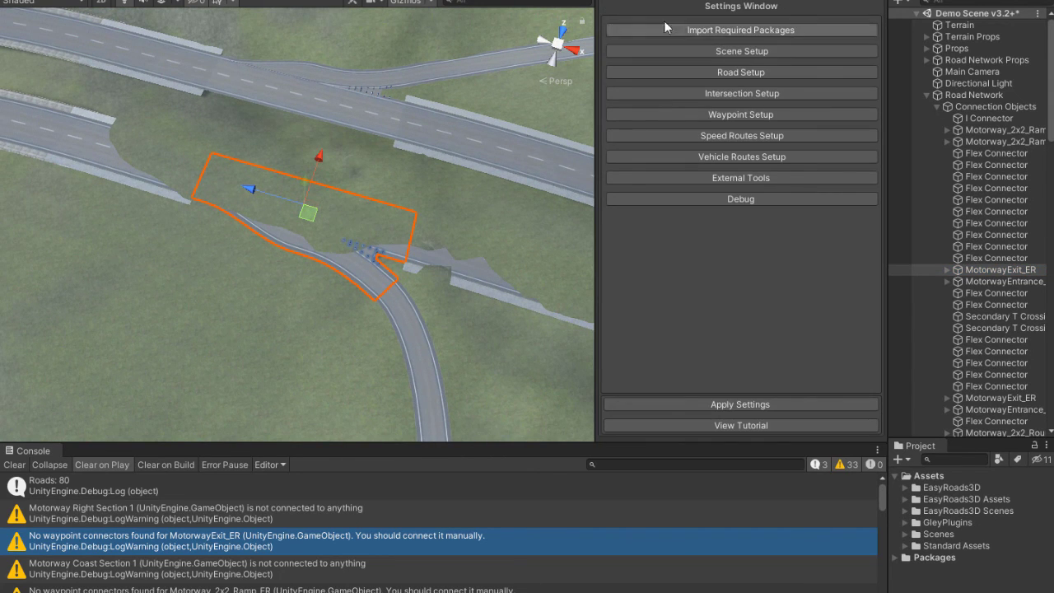
left_click(744, 114)
left_click(716, 71)
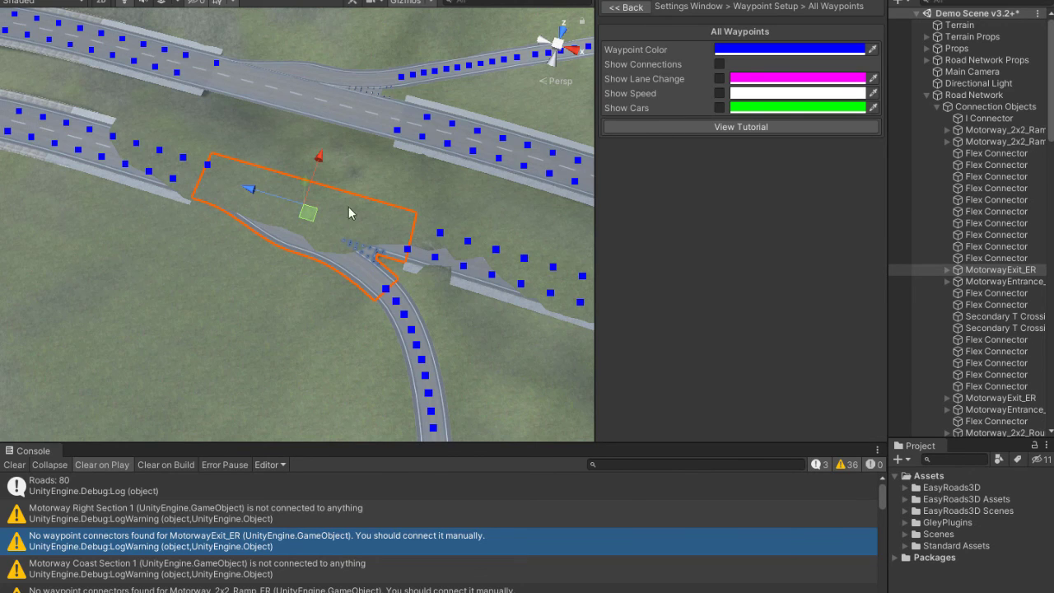
left_click(718, 65)
scroll(259, 249, "down", 5)
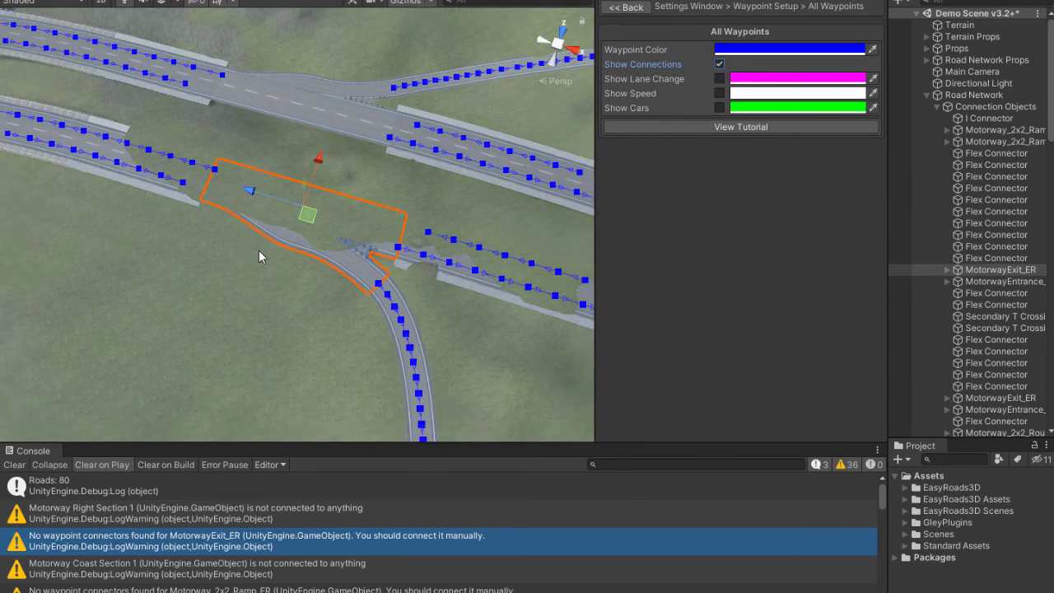
scroll(228, 260, "down", 10)
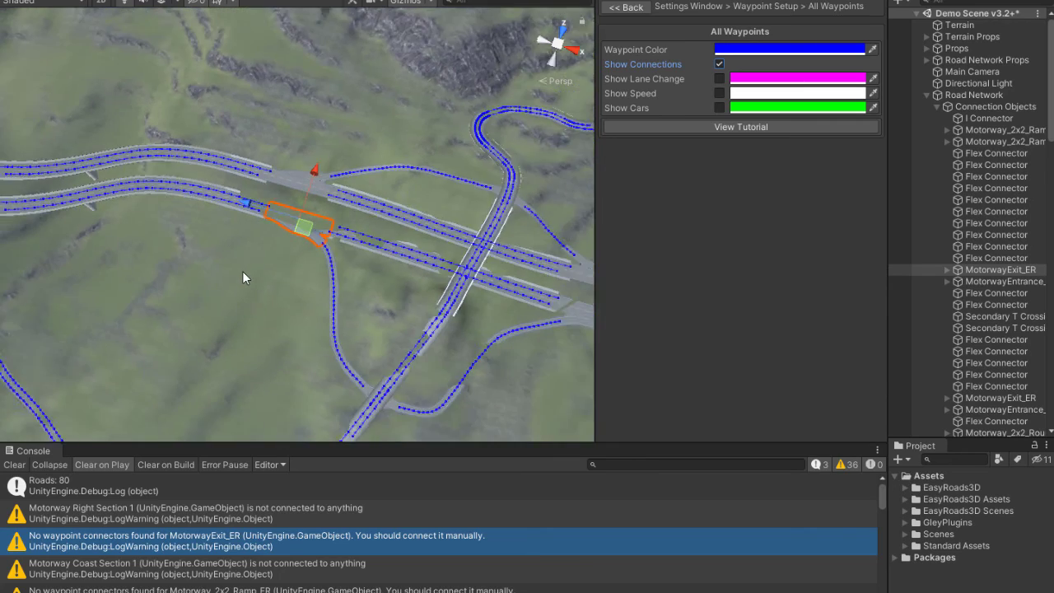
left_click_drag(243, 282, 379, 317, "alt")
scroll(378, 317, "up", 3)
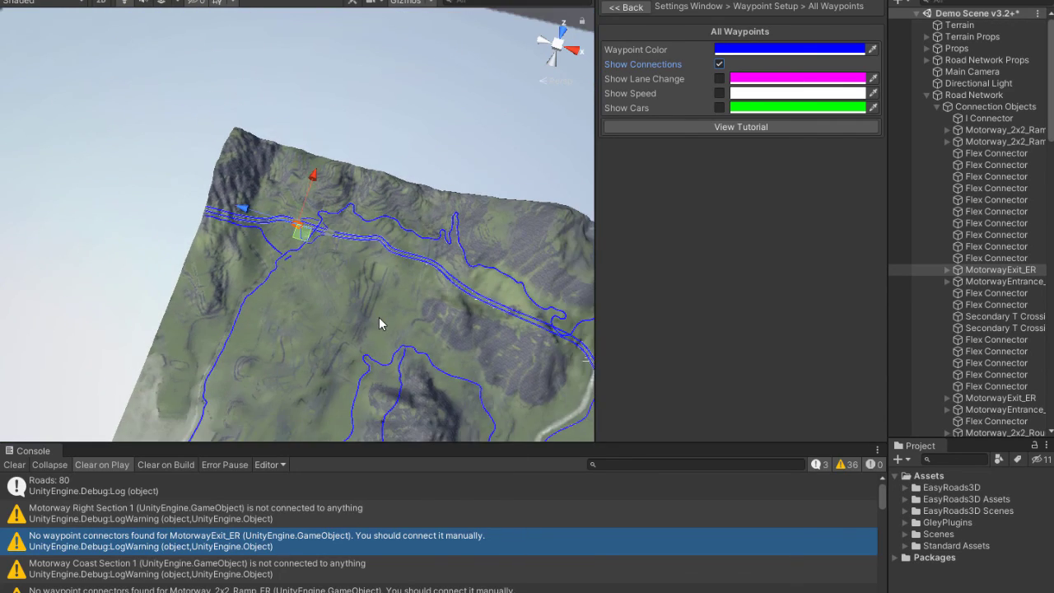
scroll(379, 317, "up", 8)
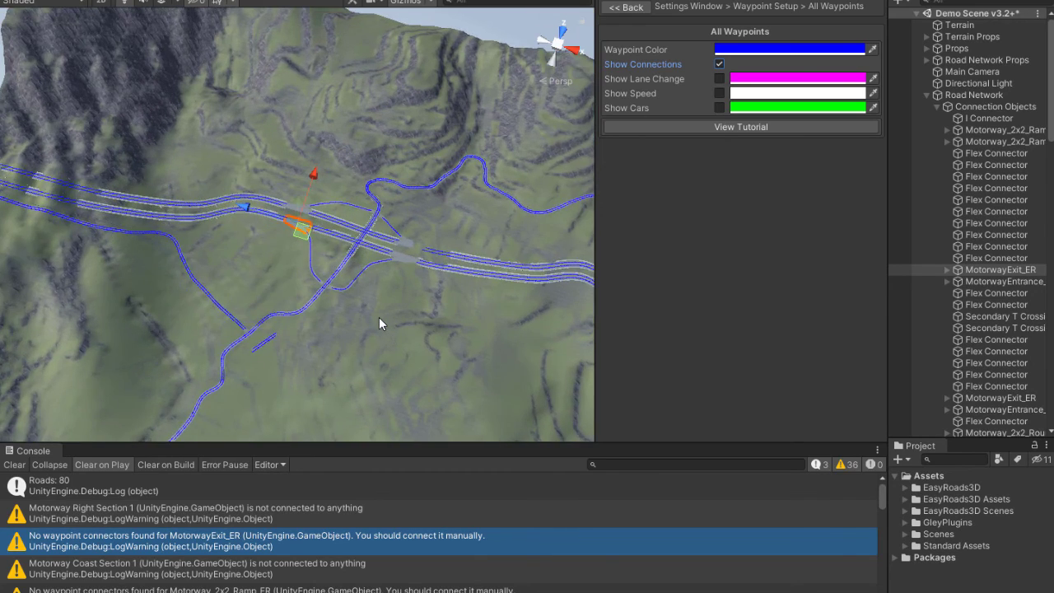
scroll(378, 318, "up", 3)
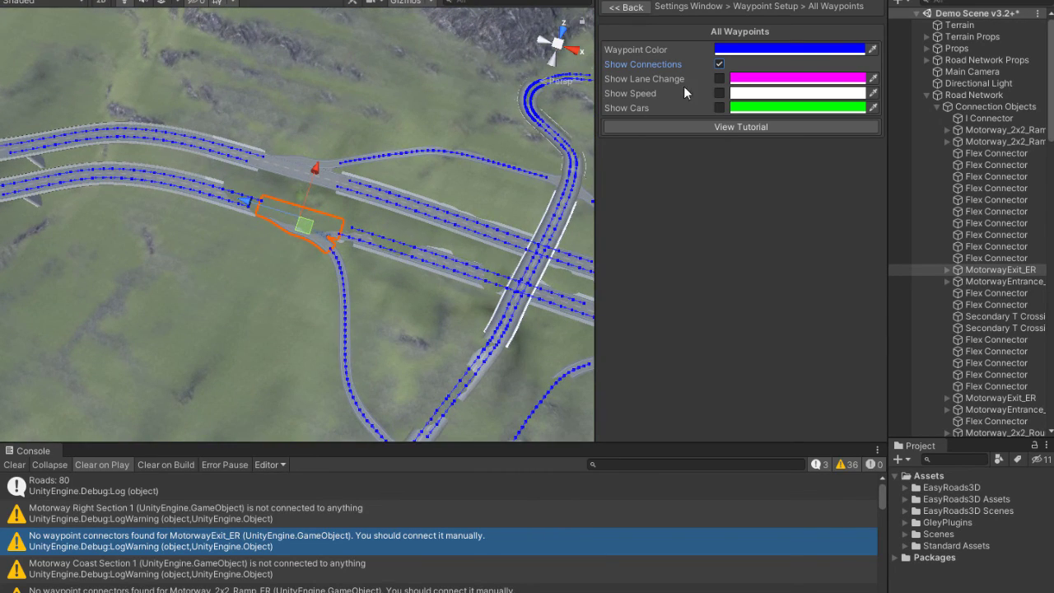
Step: Build the terrain from the Road Network object so that it fits the roads
left_click(625, 7)
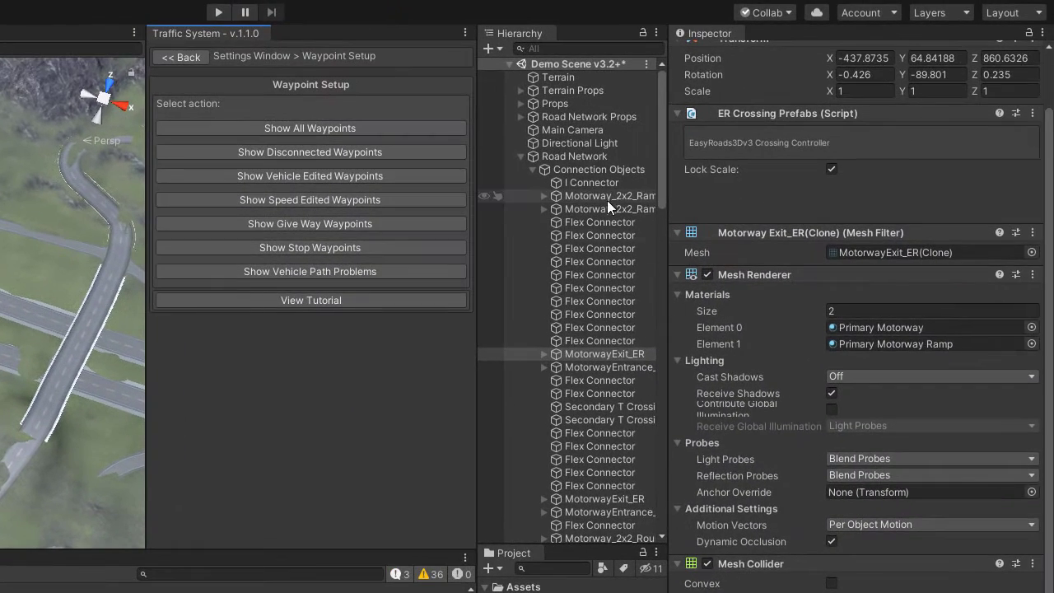
left_click(984, 95)
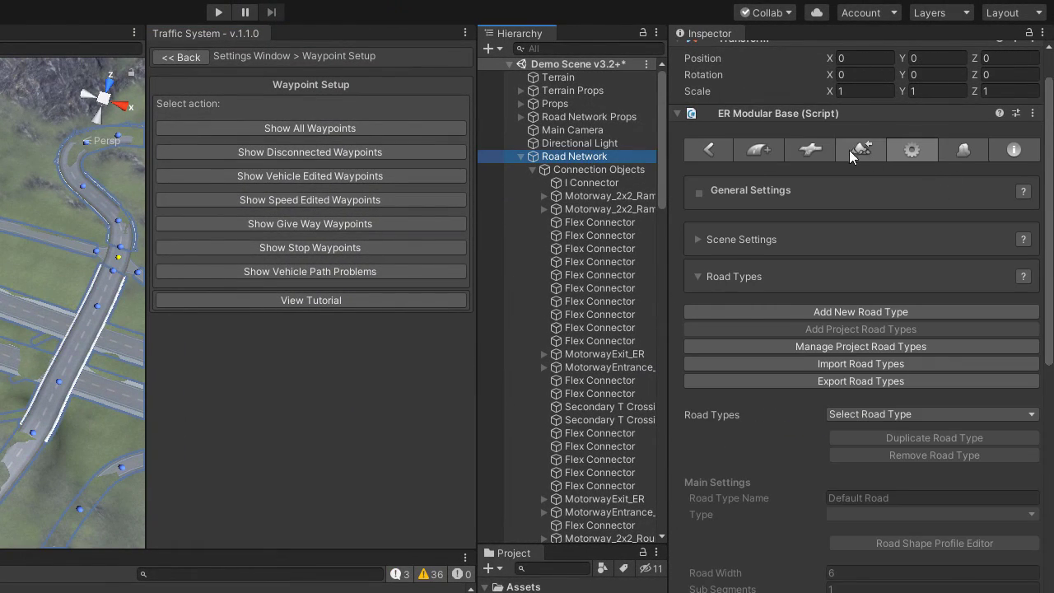
left_click(861, 148)
left_click(885, 510)
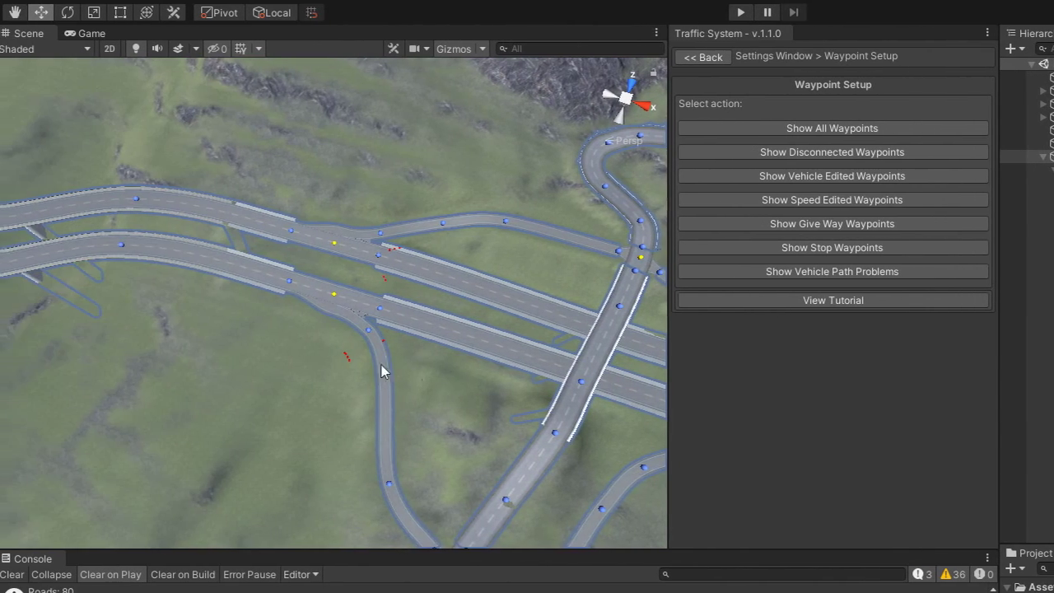
scroll(253, 320, "up", 6)
Step: Deselect the road network and show all waypoints again to examine the gaps at the motorway exit
left_click(1029, 144)
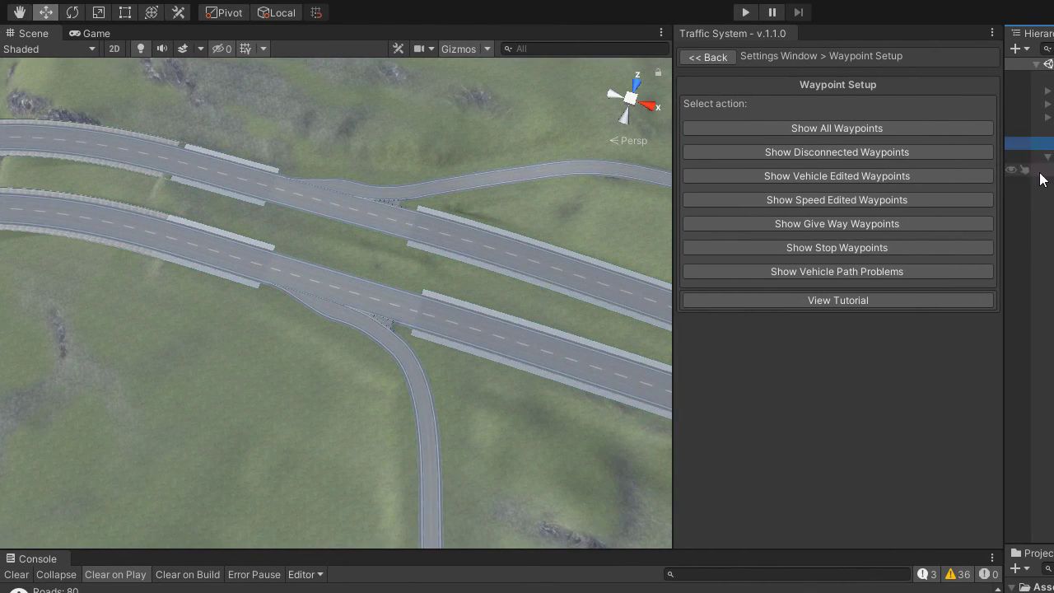
scroll(433, 286, "up", 1)
left_click(853, 129)
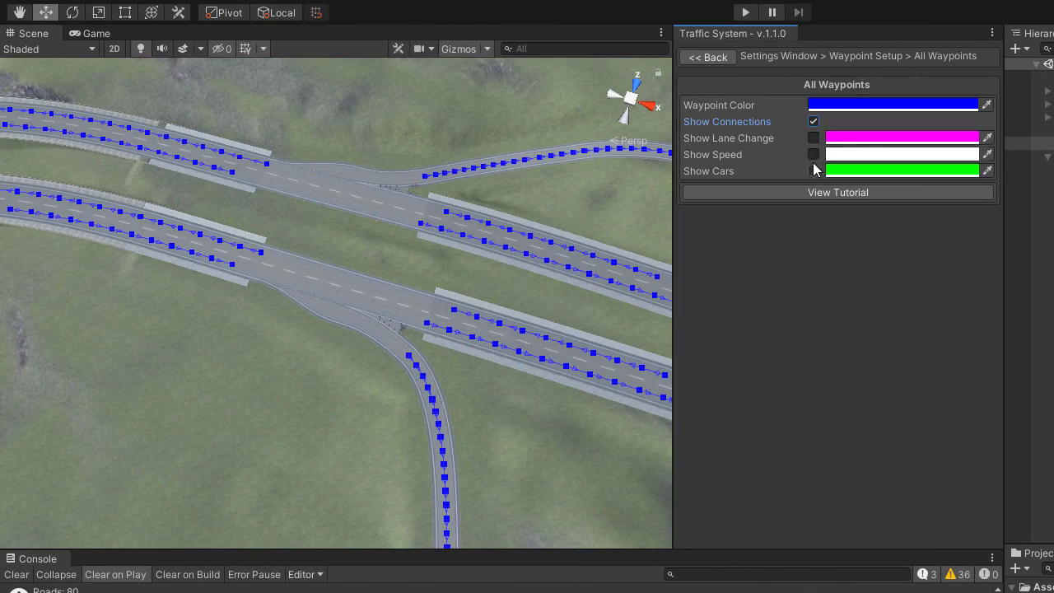
right_click_drag(233, 390, 370, 407)
scroll(331, 353, "up", 3)
middle_click_drag(288, 362, 482, 380)
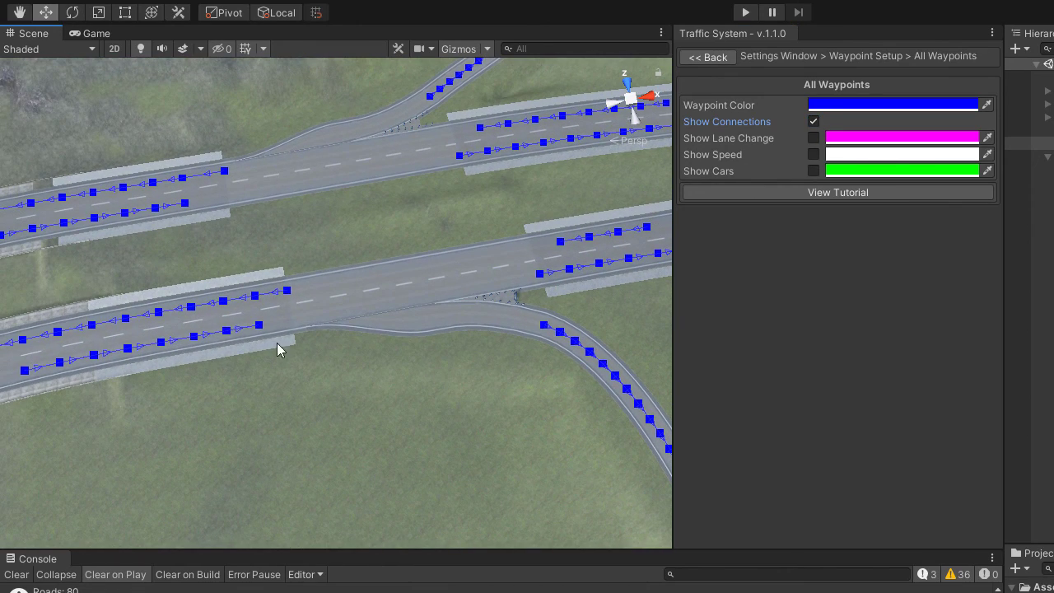
Step: From the disconnected waypoints, link the last waypoint before the motorway exit to neighbors Road_42-Lane_0-Waypoint_0 on the ramp and Road_39-Lane_0-Waypoint_0 on the motorway
left_click(728, 61)
left_click(819, 152)
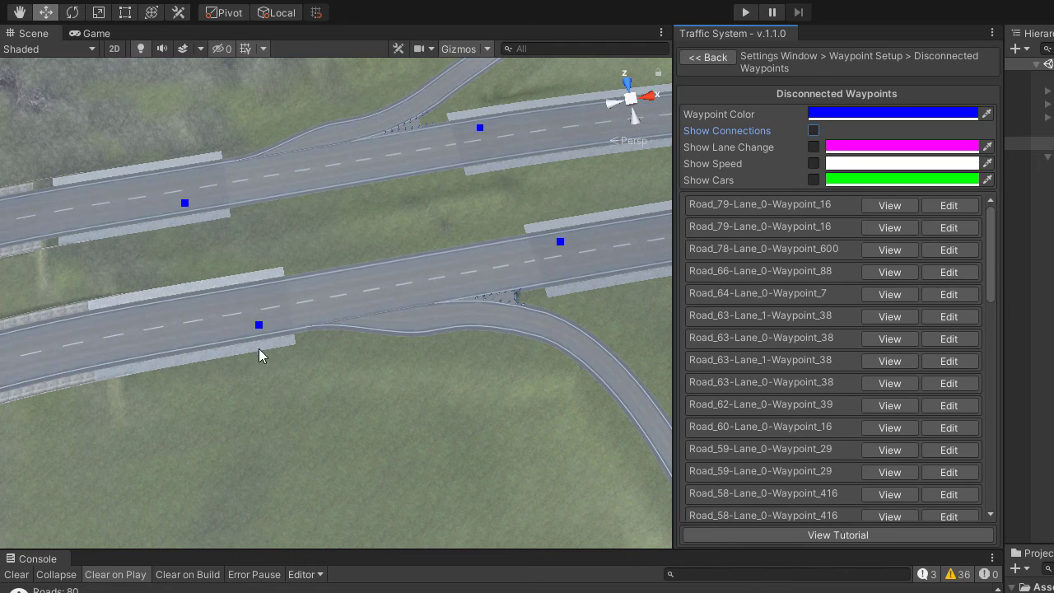
left_click(258, 326)
left_click(857, 365)
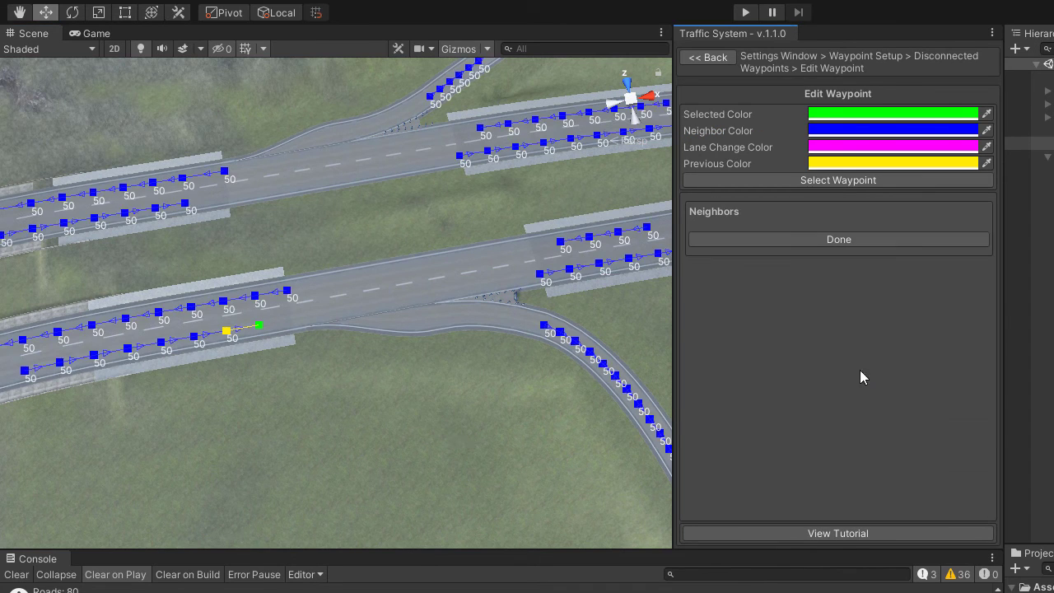
left_click(543, 326)
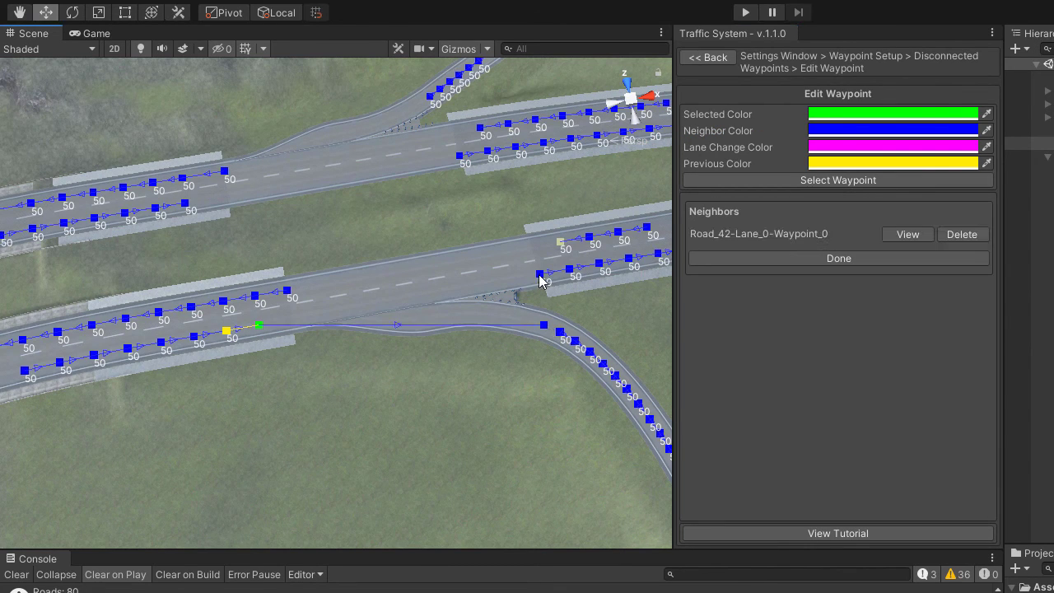
left_click(540, 275)
left_click(838, 275)
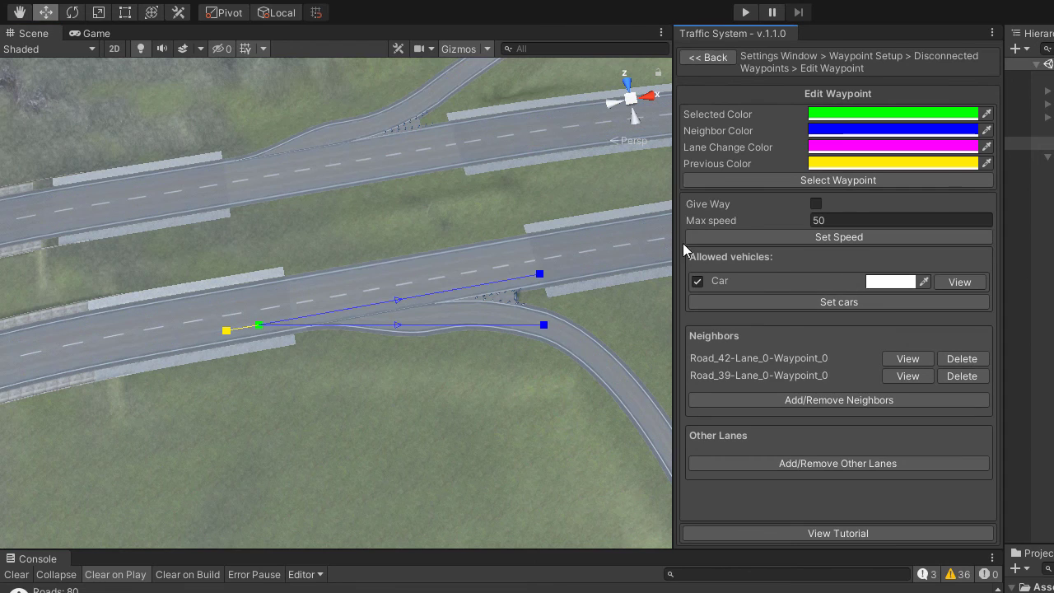
left_click(698, 60)
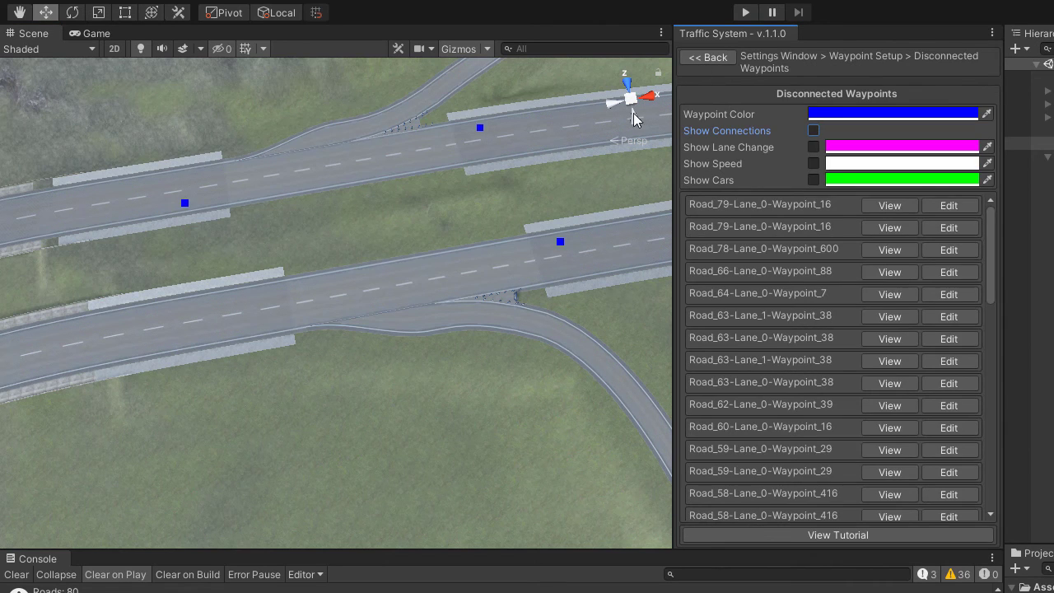
Step: Link the disconnected waypoint of the exit motorway's opposite lane to neighbor Road_0-Lane_0-Waypoint_0 across the gap
left_click(561, 243)
left_click(837, 367)
left_click(288, 291)
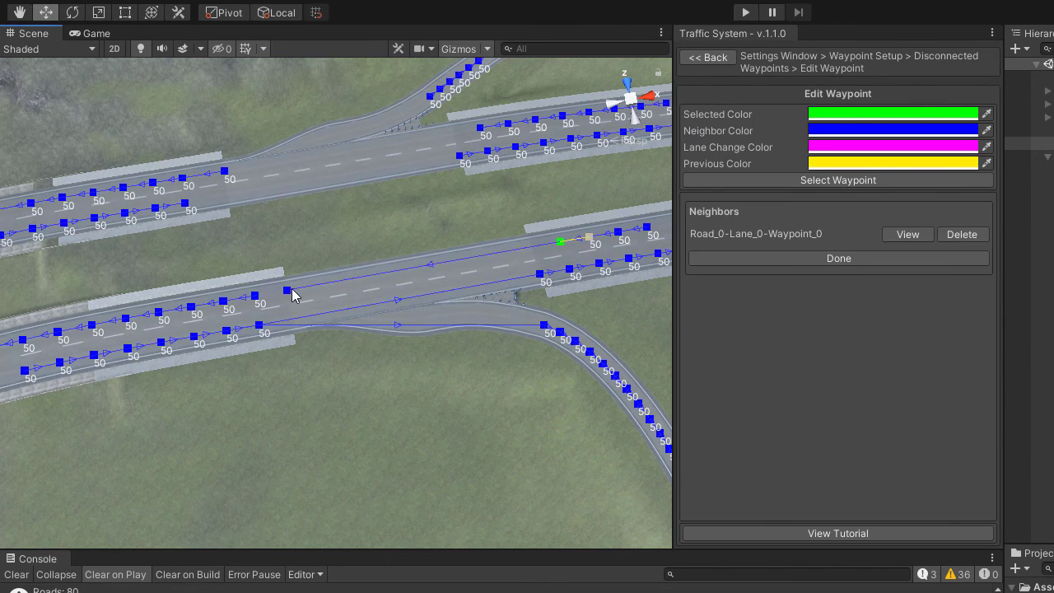
left_click(836, 258)
left_click(700, 57)
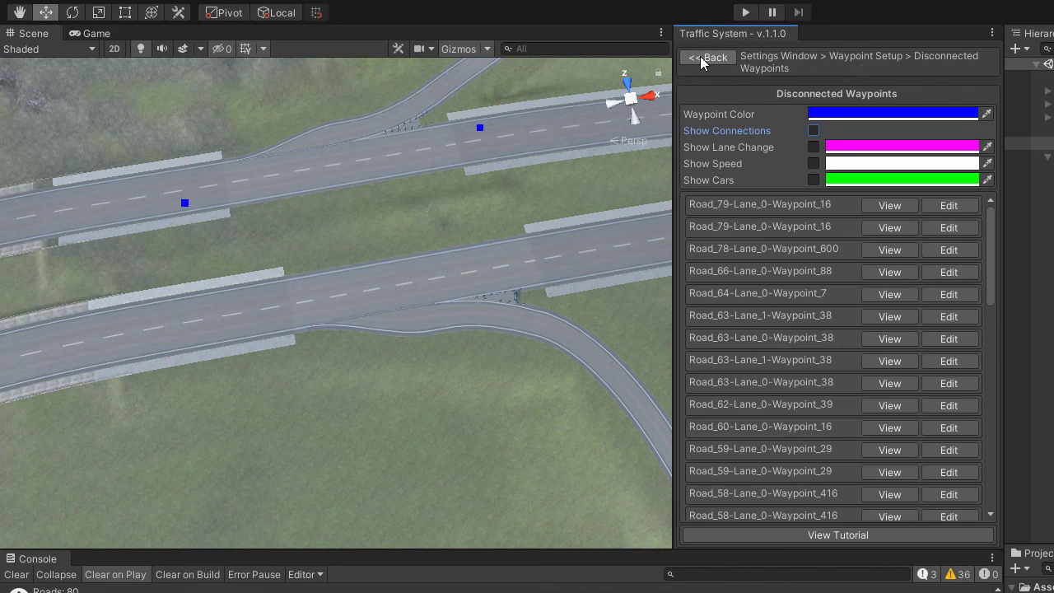
Step: Link the disconnected waypoint on the parallel motorway's lower lane to the first waypoint across the connector gap
left_click(189, 201)
left_click(839, 362)
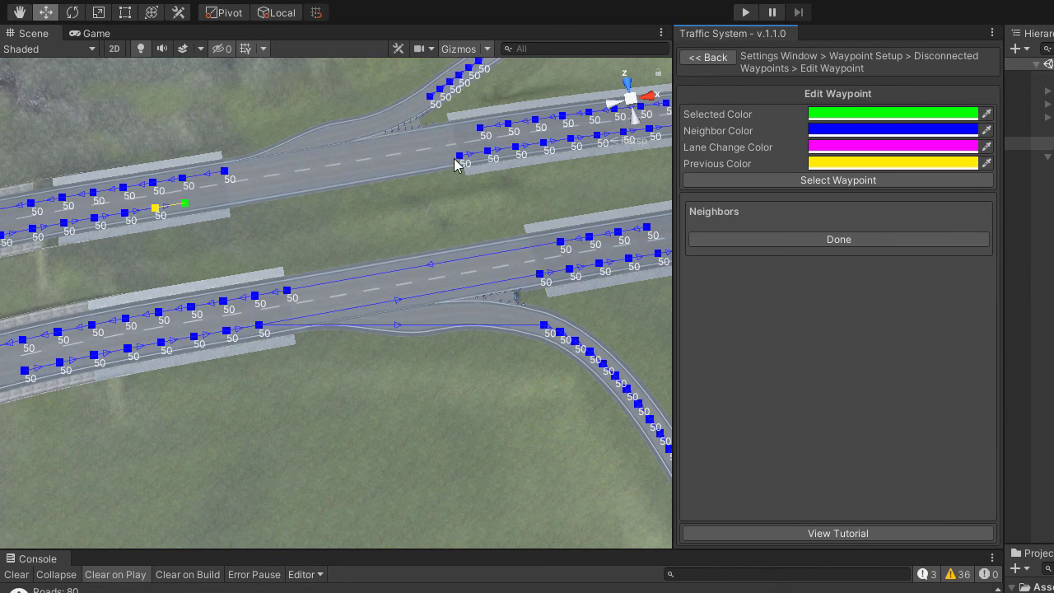
left_click(457, 158)
left_click(710, 58)
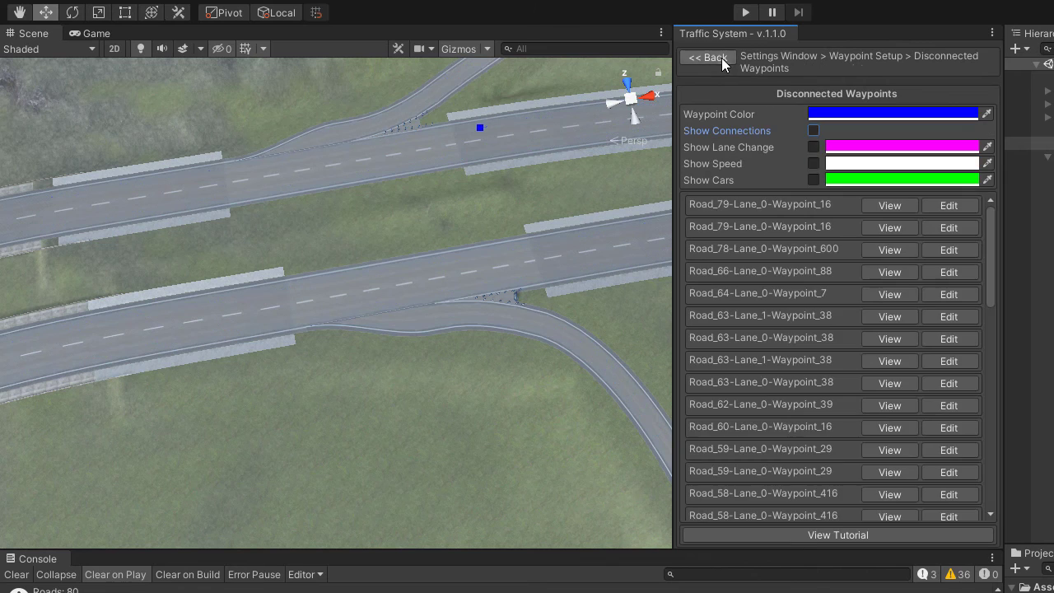
Step: Link the disconnected waypoint on the parallel motorway's upper lane to neighbor Road_57-Lane_0-Waypoint_0
left_click(477, 128)
left_click(825, 364)
left_click(230, 172)
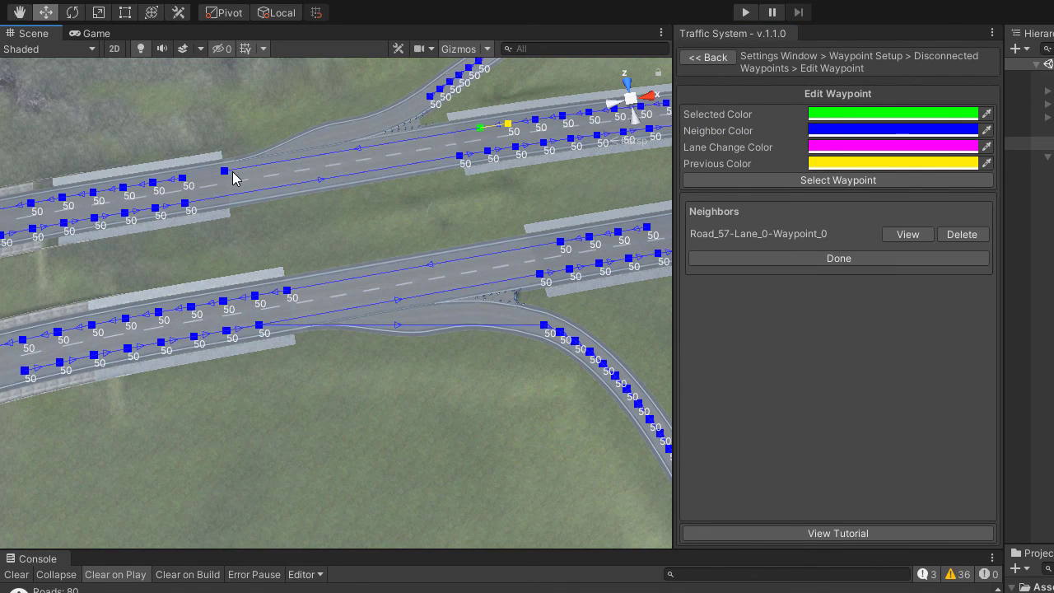
left_click(800, 260)
left_click(706, 58)
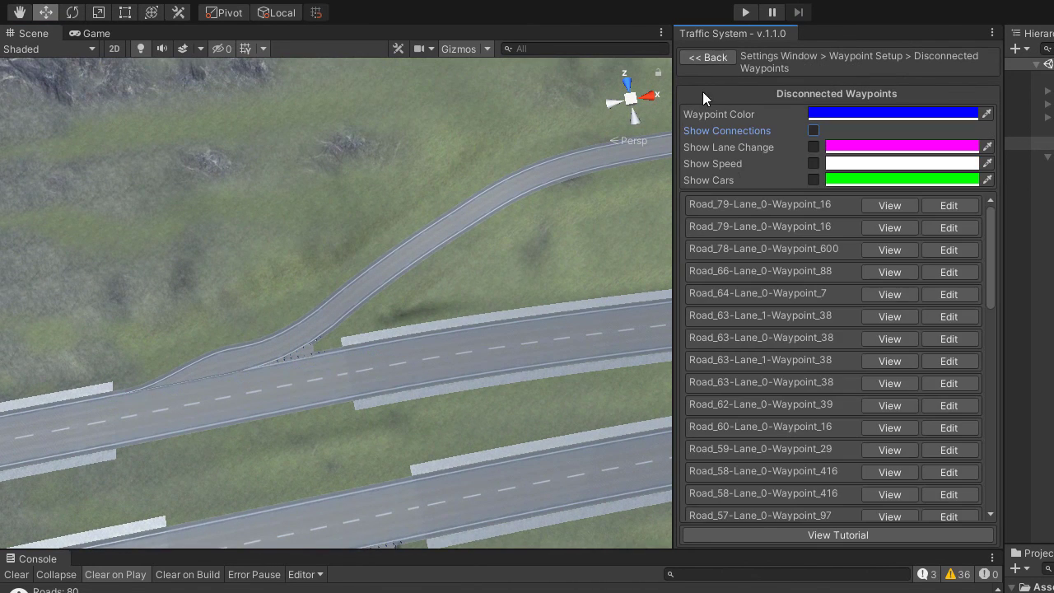
Step: Show all waypoints with their connections and select the ramp's end waypoint next to the bridge road in the hierarchy
left_click(705, 56)
left_click(815, 130)
scroll(375, 311, "up", 5)
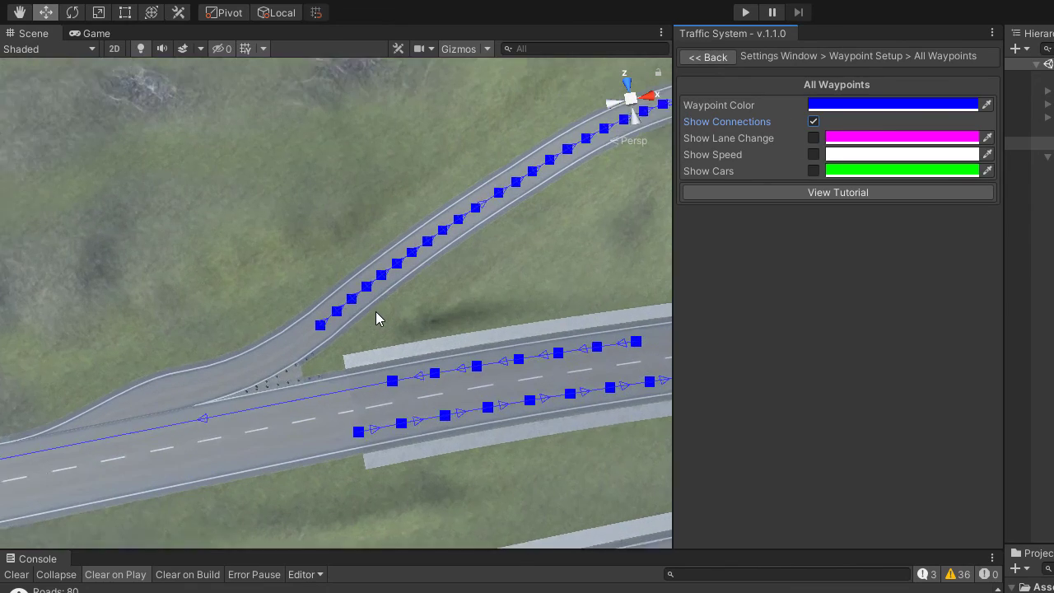
scroll(375, 311, "up", 3)
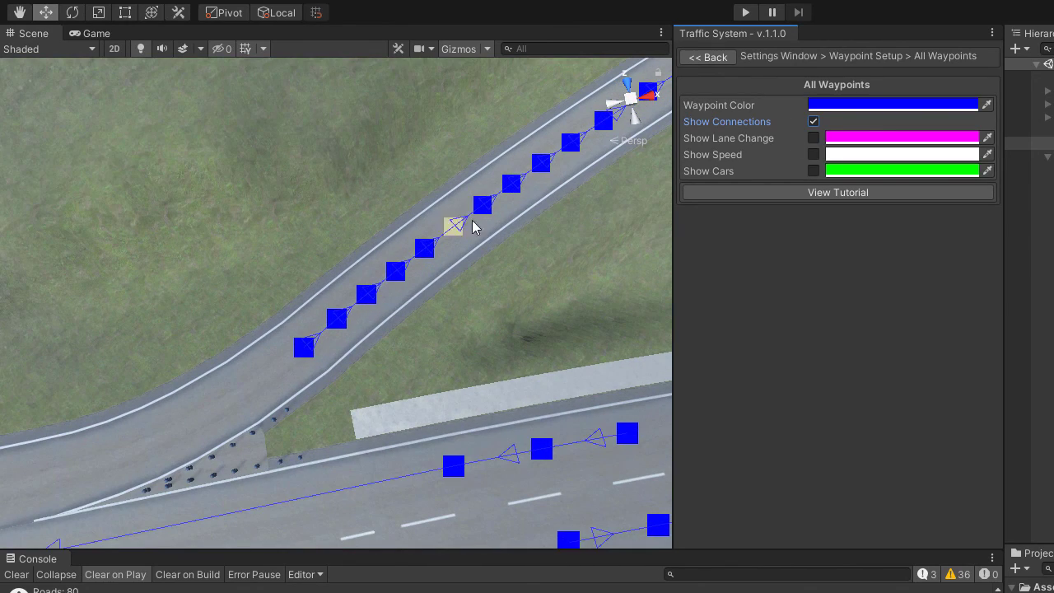
scroll(494, 324, "down", 5)
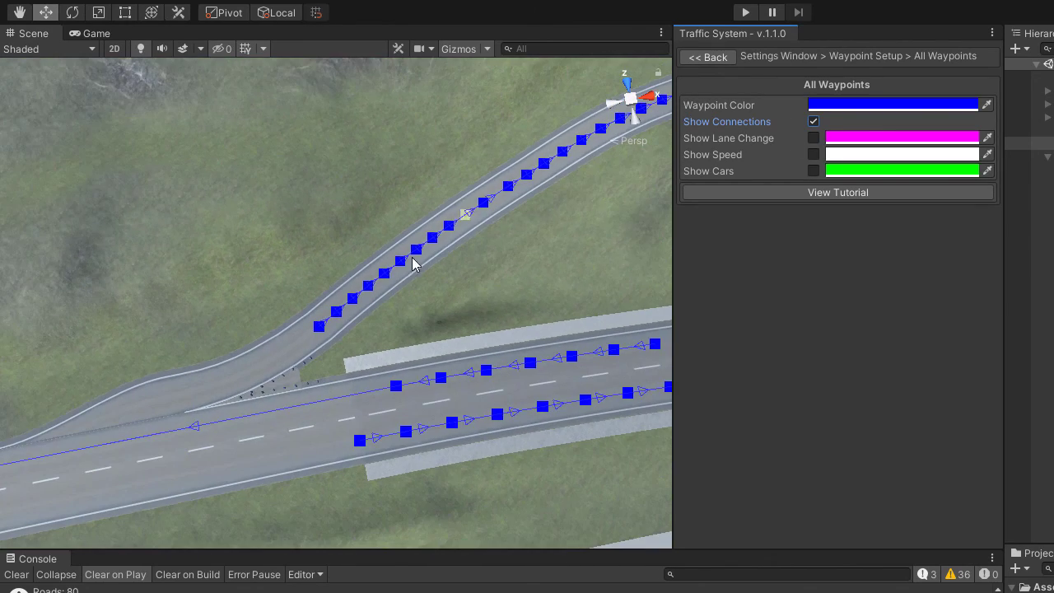
scroll(537, 246, "down", 3)
middle_click_drag(534, 234, 115, 329)
left_click(596, 154)
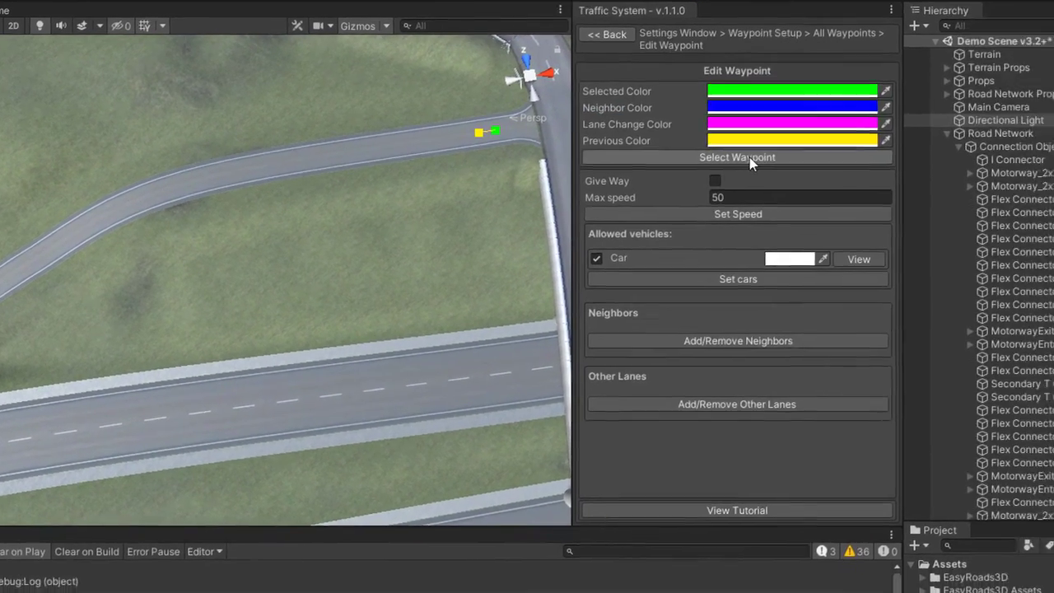
left_click(749, 157)
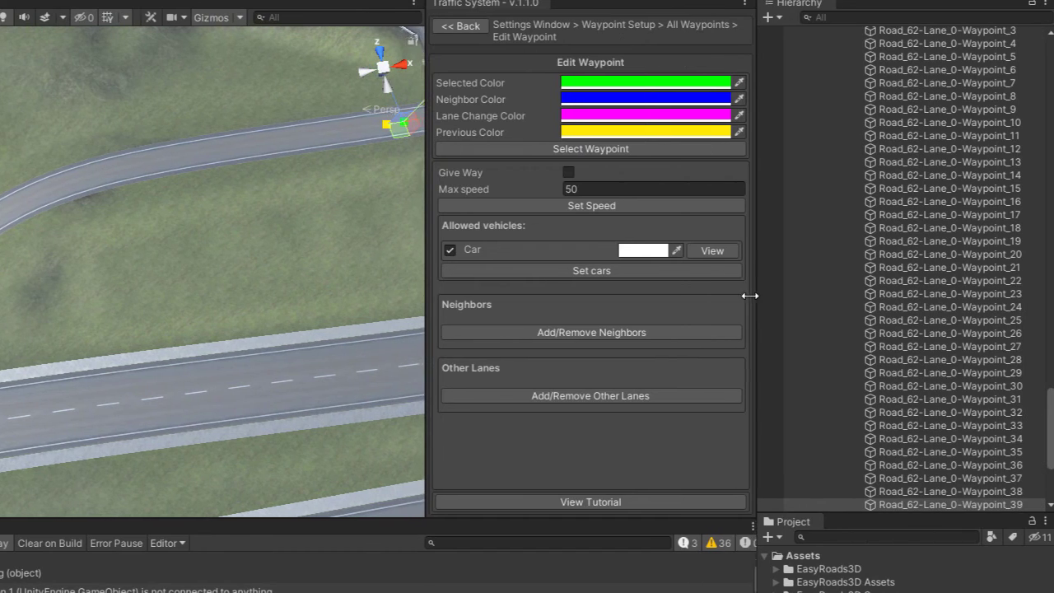
Step: Delete the Lane_0_Right object of Road_62 to remove the ramp's wrongly directed waypoints
left_click(936, 505)
key("Up")
key("Up")
key("Up")
key("Up")
key("Up")
key("Up")
key("Up")
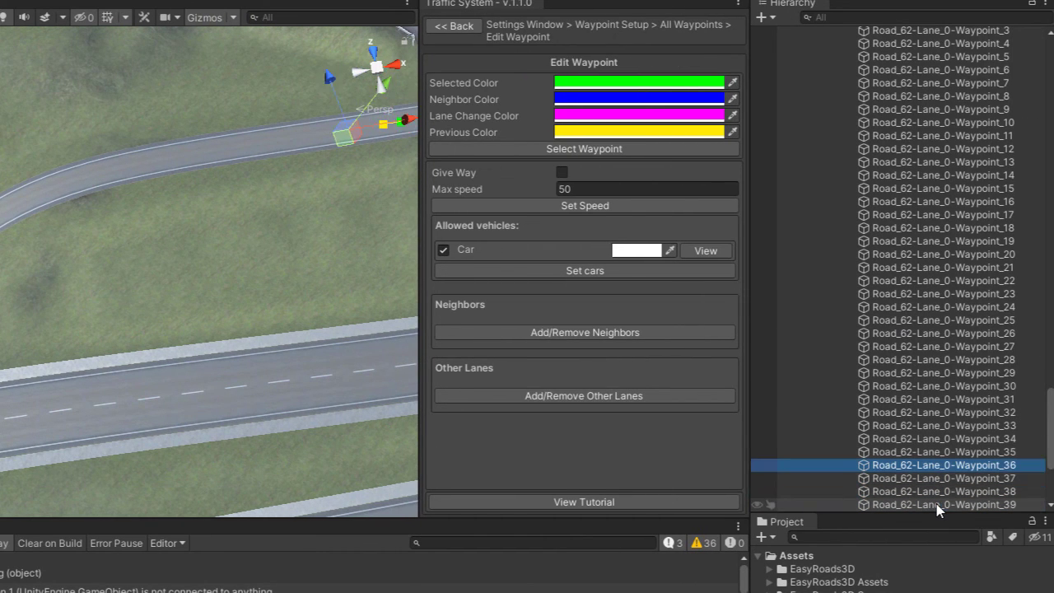
scroll(936, 448, "up", 8)
left_click(916, 325)
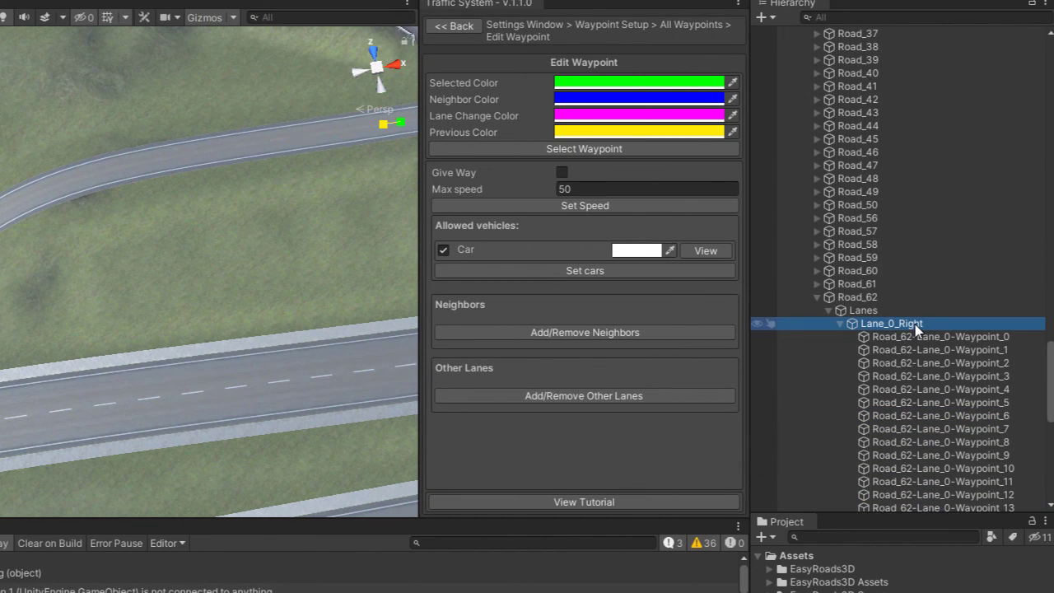
left_click(458, 27)
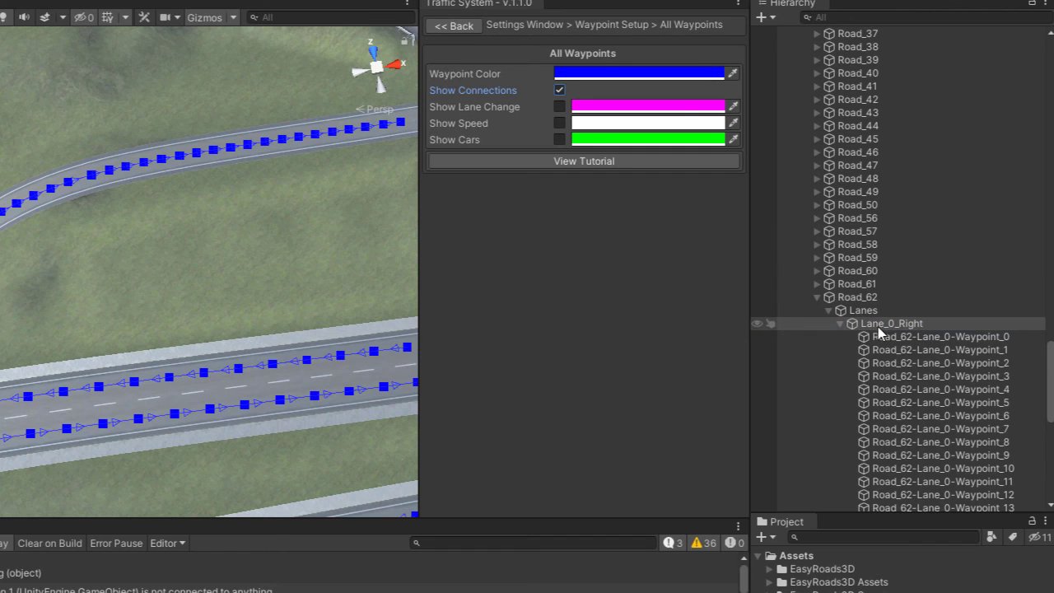
key("Delete")
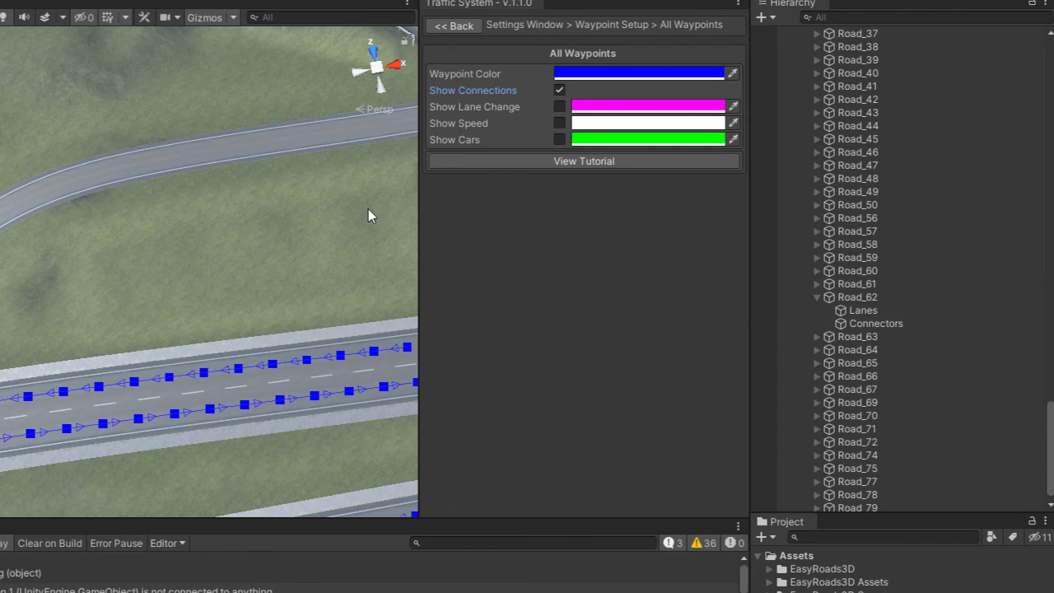
Step: Start a new Traffic System road on the ramp at the motorway merge by placing its first two points
scroll(272, 231, "down", 3)
left_click(453, 25)
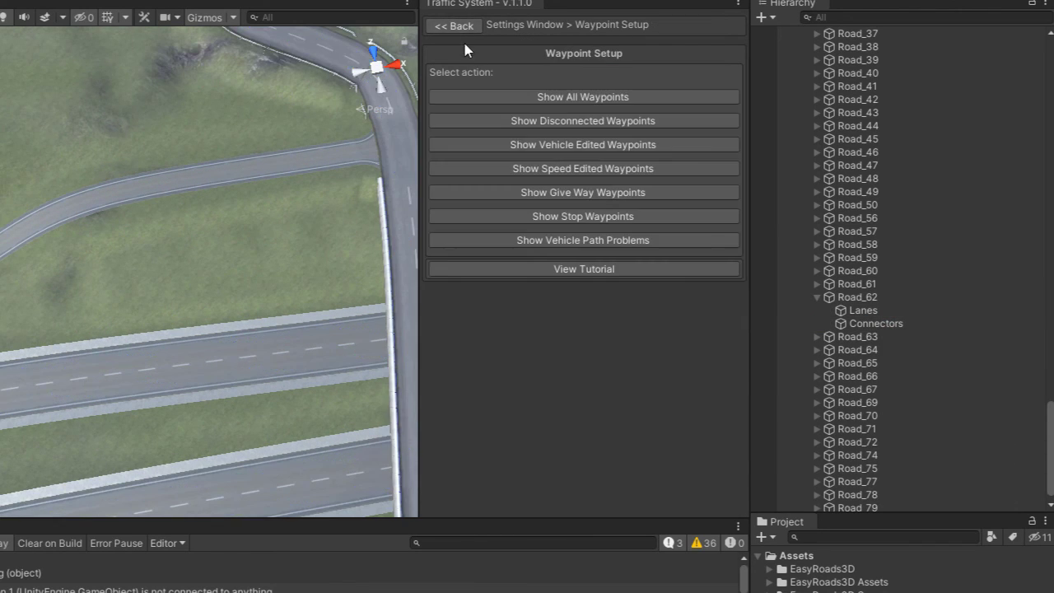
left_click(454, 25)
left_click(576, 96)
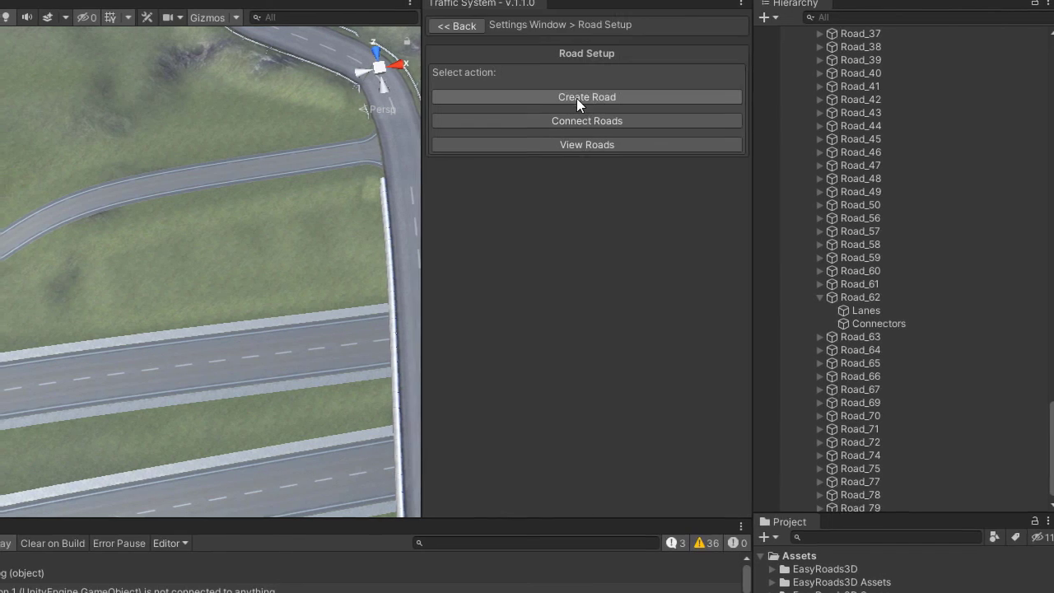
left_click(576, 98)
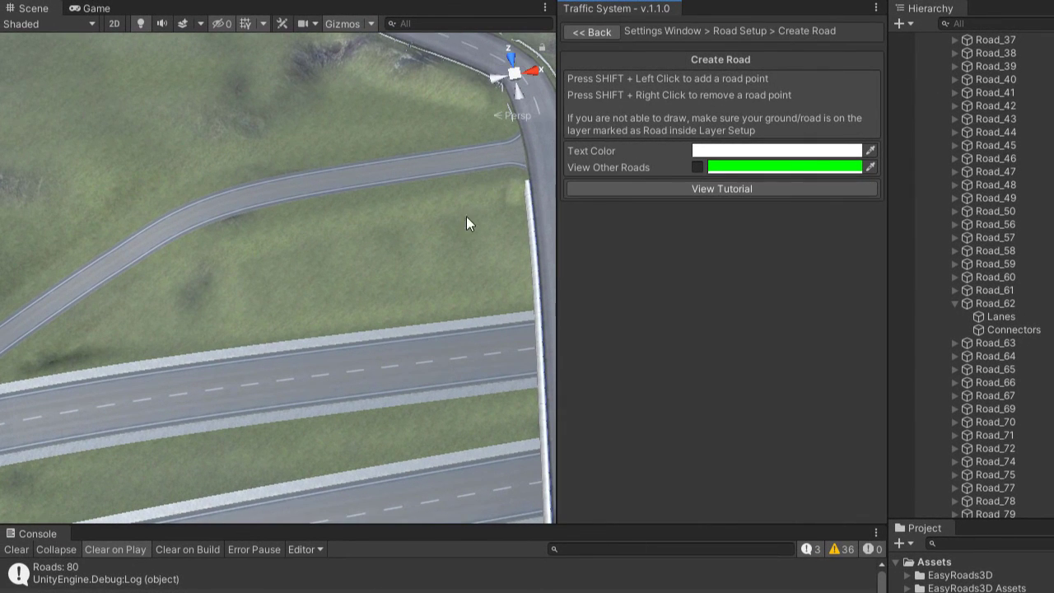
left_click_drag(888, 275, 1053, 275)
middle_click_drag(545, 244, 697, 226)
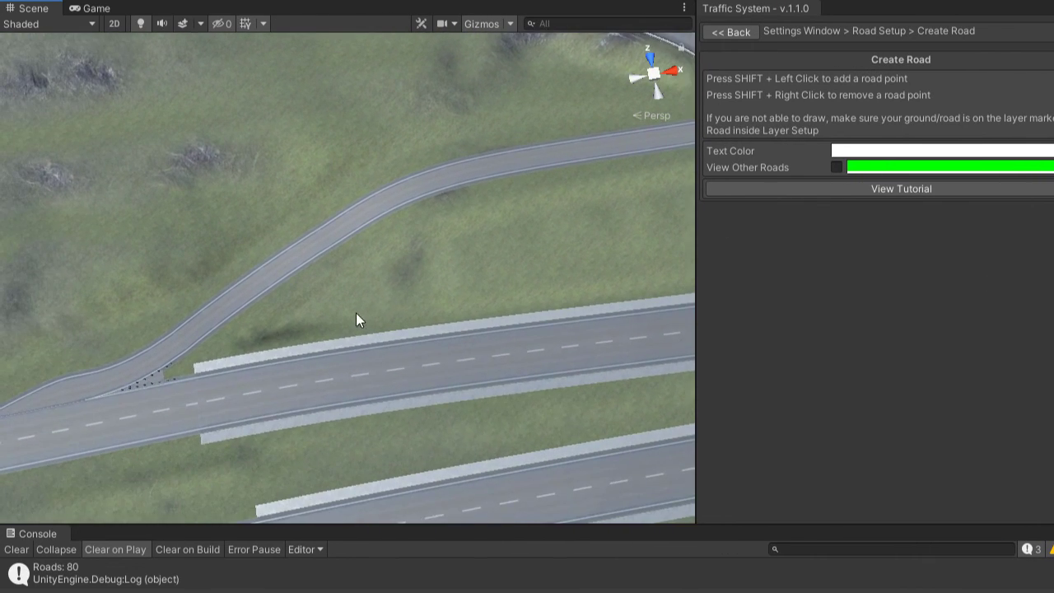
middle_click_drag(357, 320, 542, 282)
left_click(300, 337, "shift")
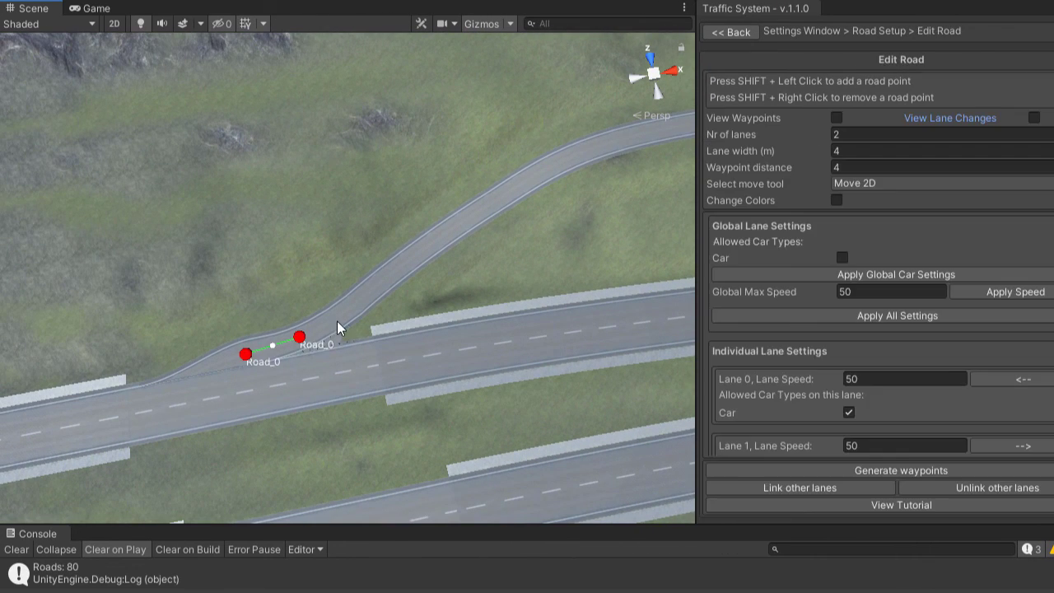
Step: Extend the new road with points along the ramp's centre line up to the bridge road
left_click(400, 265, "shift")
left_click(546, 169, "shift")
middle_click_drag(611, 182, 299, 323)
left_click(375, 269, "shift")
left_click(470, 249, "shift")
left_click(619, 226, "shift")
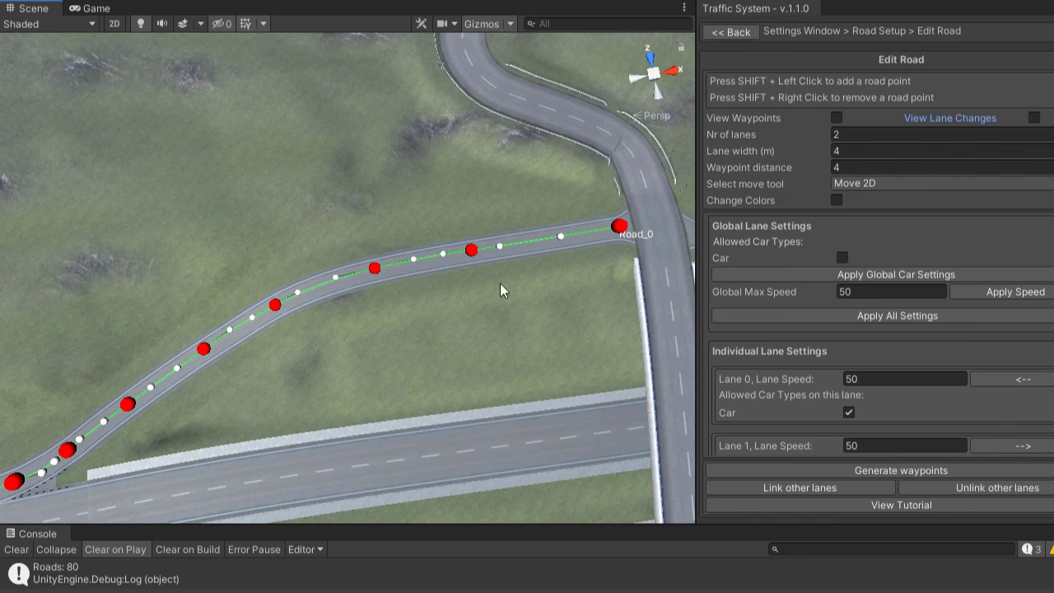
Step: Allow Car in the new road's global lane settings, set the number of lanes to 1 and generate the waypoints
left_click(839, 261)
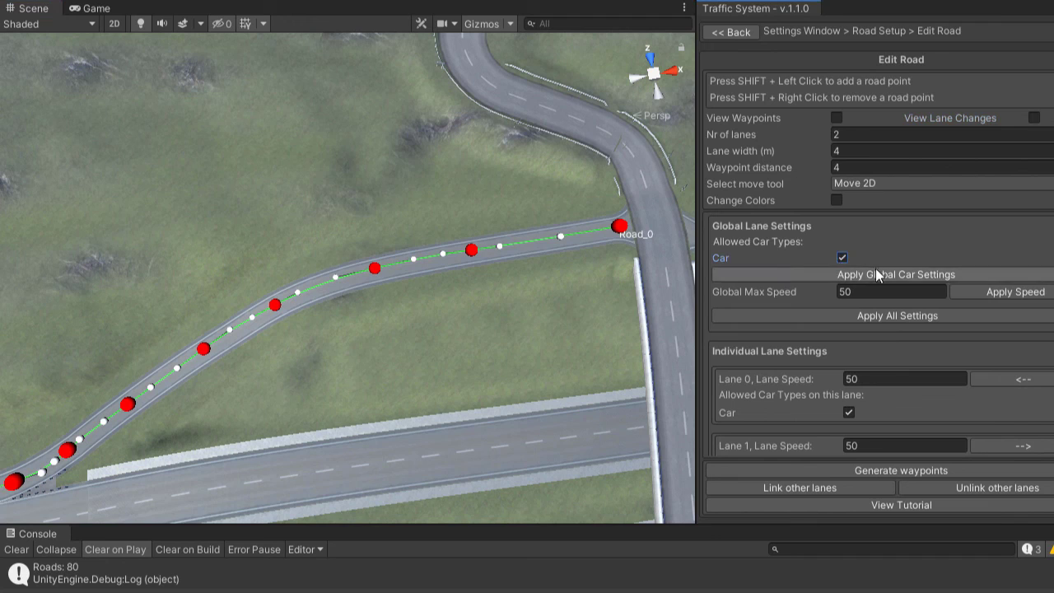
scroll(895, 327, "down", 1)
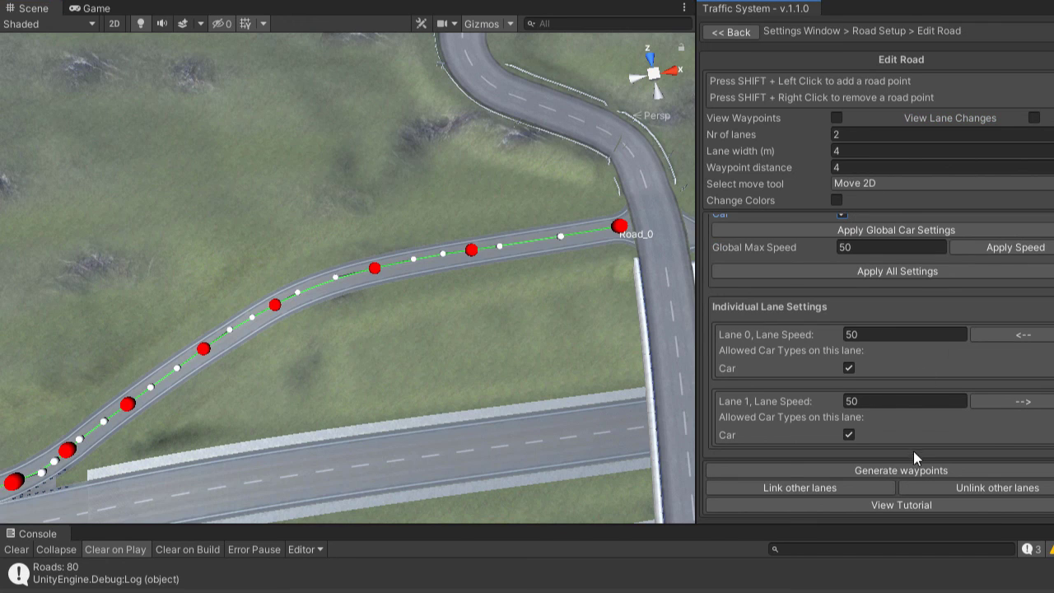
left_click(905, 471)
left_click(859, 137)
type("1")
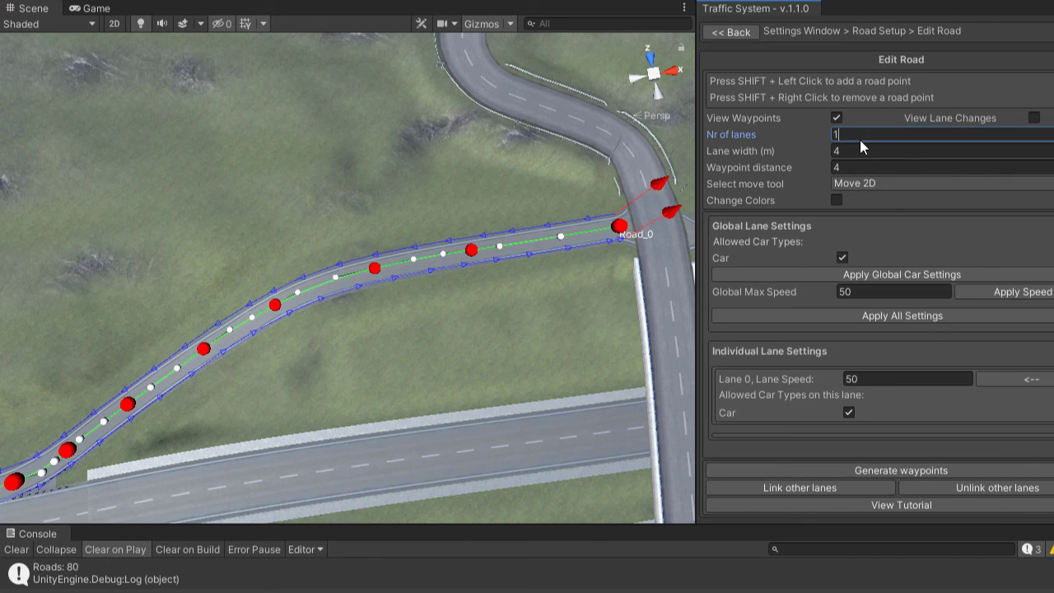
left_click(912, 472)
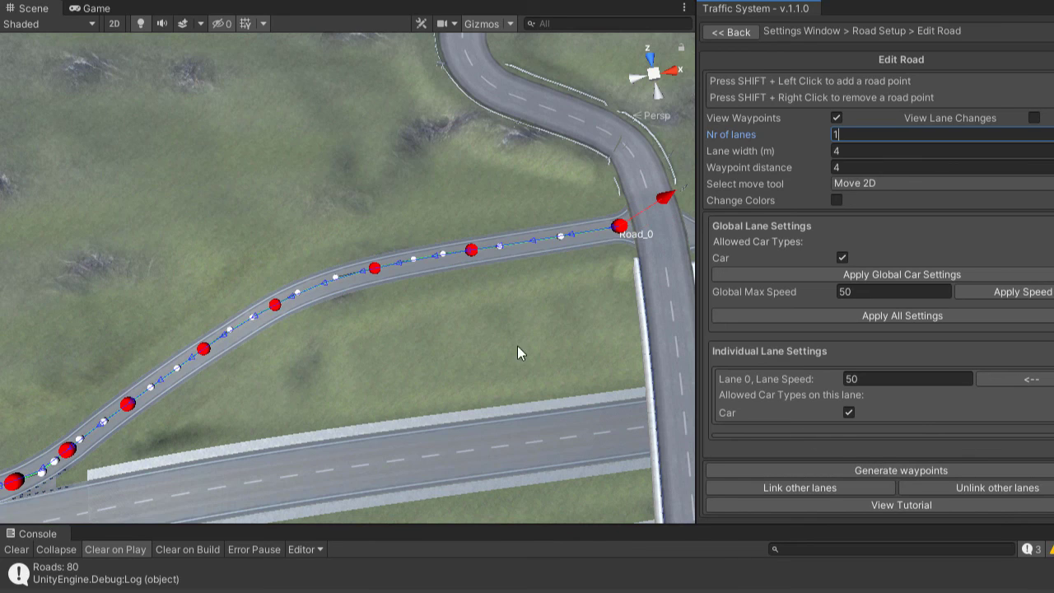
Step: From the disconnected waypoints, link the new ramp road's end waypoint to neighbor Road_57-Lane_0-Waypoint_0 on the motorway
left_click(736, 31)
left_click(735, 30)
left_click(895, 154)
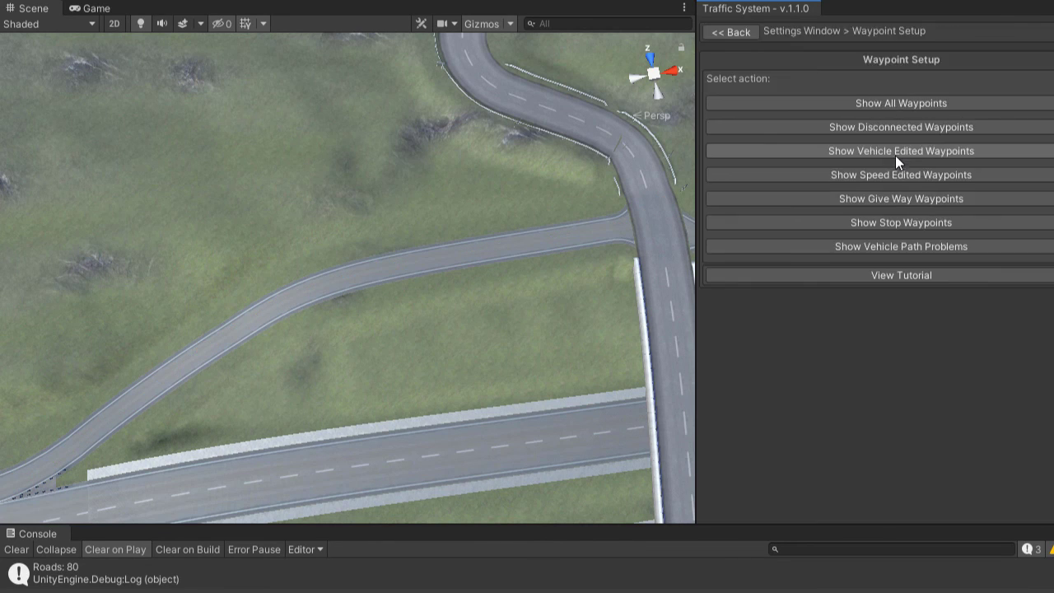
left_click(875, 129)
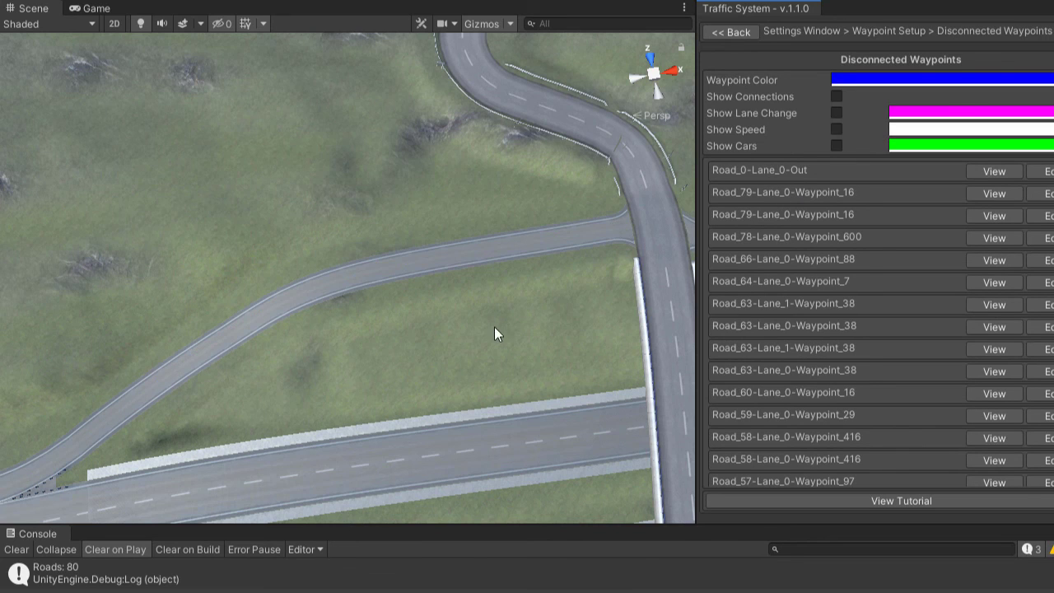
middle_click_drag(397, 347, 614, 254)
middle_click_drag(432, 316, 602, 222)
scroll(330, 348, "up", 3)
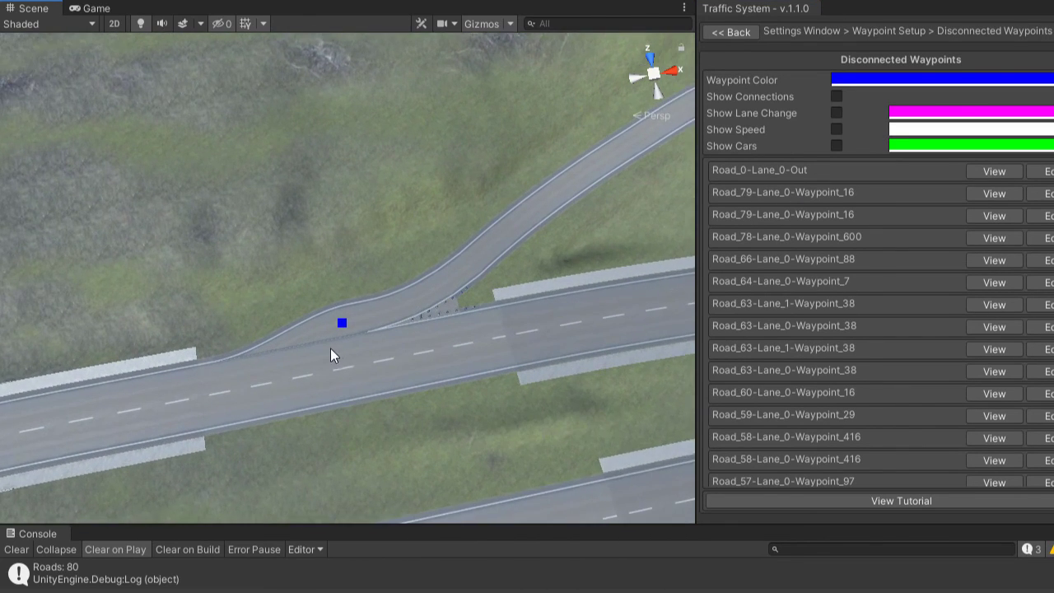
left_click(341, 330)
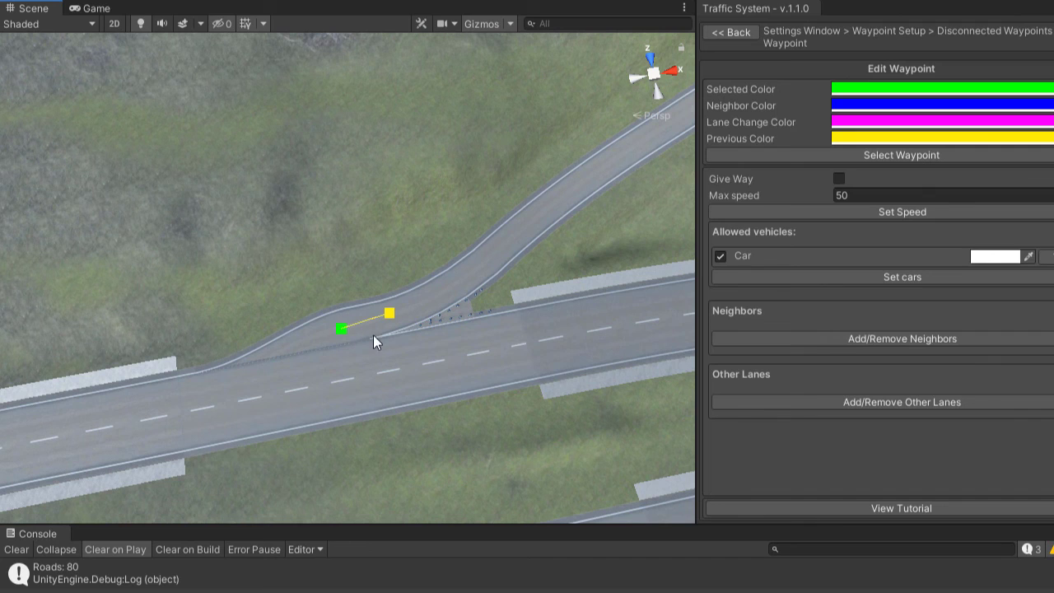
left_click(873, 339)
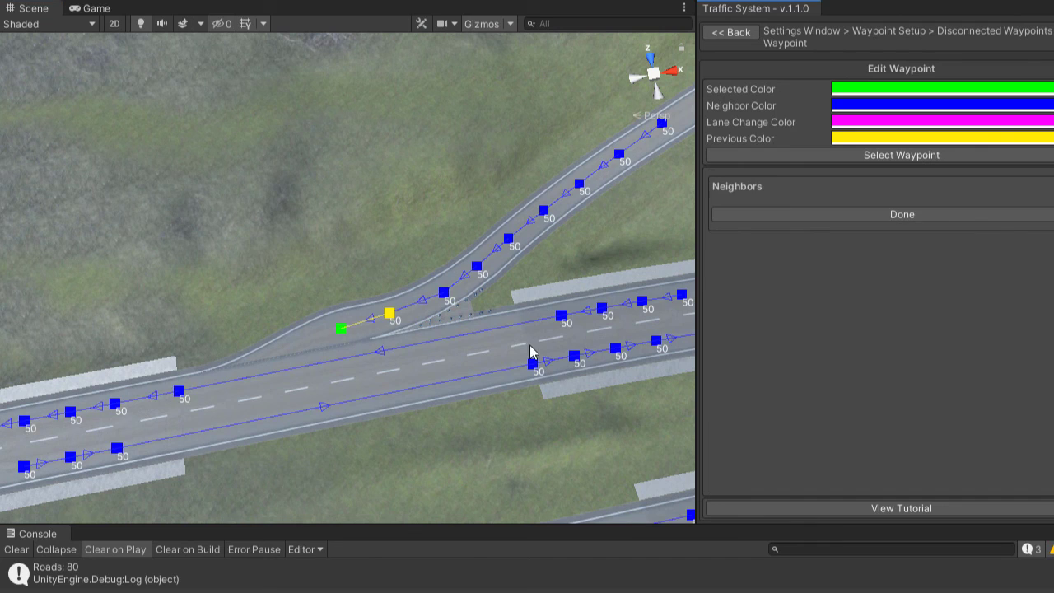
left_click(181, 393)
left_click(867, 233)
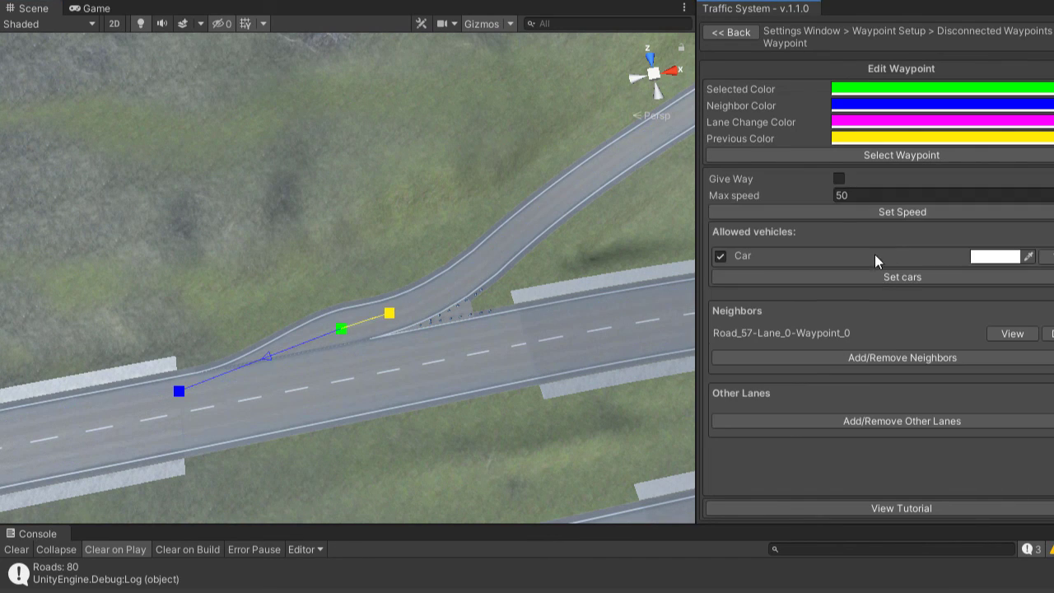
Step: Mark the new ramp road's end waypoint at the motorway merge as Give Way
left_click(838, 179)
scroll(488, 375, "down", 6)
left_click(729, 32)
Step: East of the bridge, link the southern motorway's disconnected lower-lane waypoint to the first waypoint across the connector gap
middle_click_drag(556, 216, 103, 286)
scroll(421, 383, "up", 3)
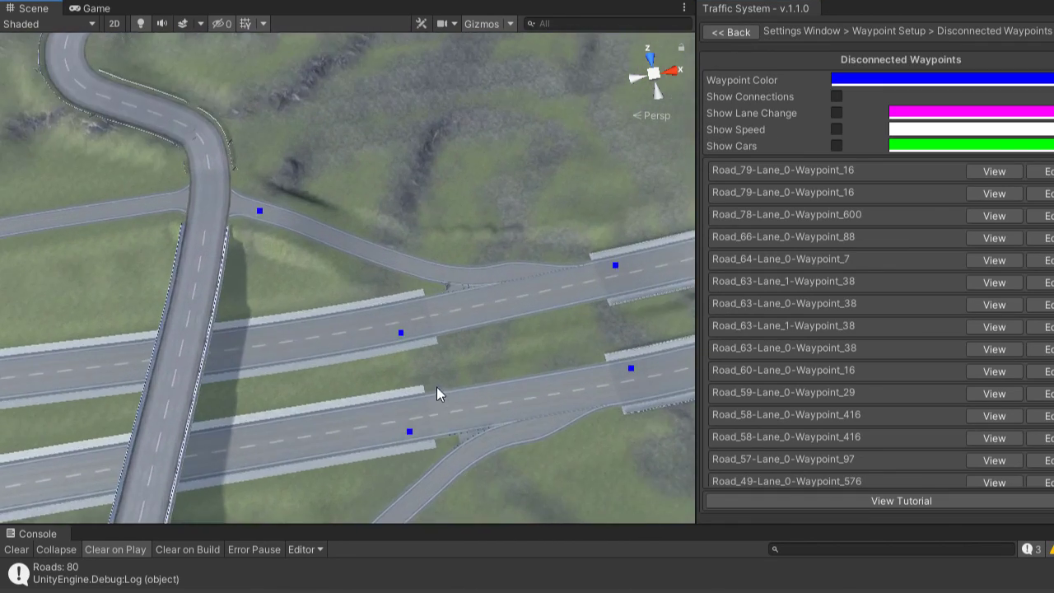
middle_click_drag(437, 393, 388, 285)
scroll(414, 348, "up", 1)
left_click(360, 348)
left_click(871, 342)
left_click(605, 305)
left_click(819, 234)
left_click(729, 33)
Step: Link the southern motorway's disconnected upper-lane waypoint to the first upper-lane waypoint across the connector gap east of the bridge
left_click(622, 275)
left_click(827, 339)
left_click(380, 315)
left_click(827, 233)
left_click(729, 33)
Step: Link the northern motorway's disconnected lower-lane waypoint to the first lower-lane waypoint across the gap east of the bridge
left_click(351, 235)
left_click(901, 339)
left_click(589, 188)
left_click(885, 233)
left_click(729, 32)
Step: Link the northern motorway's disconnected upper-lane waypoint to both the continuing motorway lane and the exit ramp
left_click(603, 162)
left_click(817, 338)
left_click(386, 205)
left_click(386, 168)
left_click(815, 256)
left_click(730, 33)
Step: Link the exit ramp's last waypoint at the bridge road to neighbor Road_61-Lane_0-Connector3 and mark it as Give Way
middle_click_drag(349, 141, 626, 334)
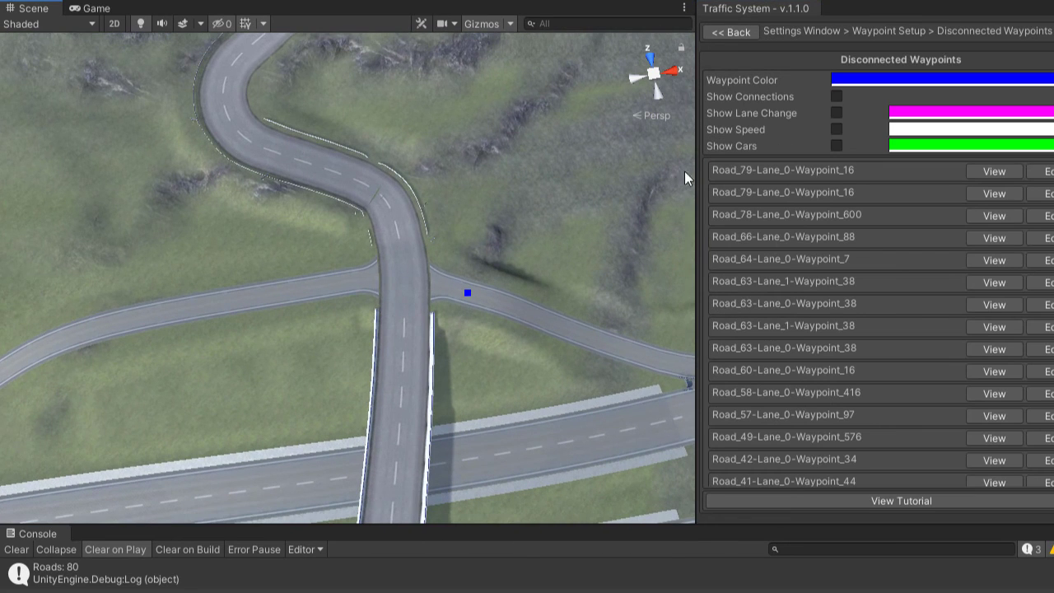
left_click(467, 292)
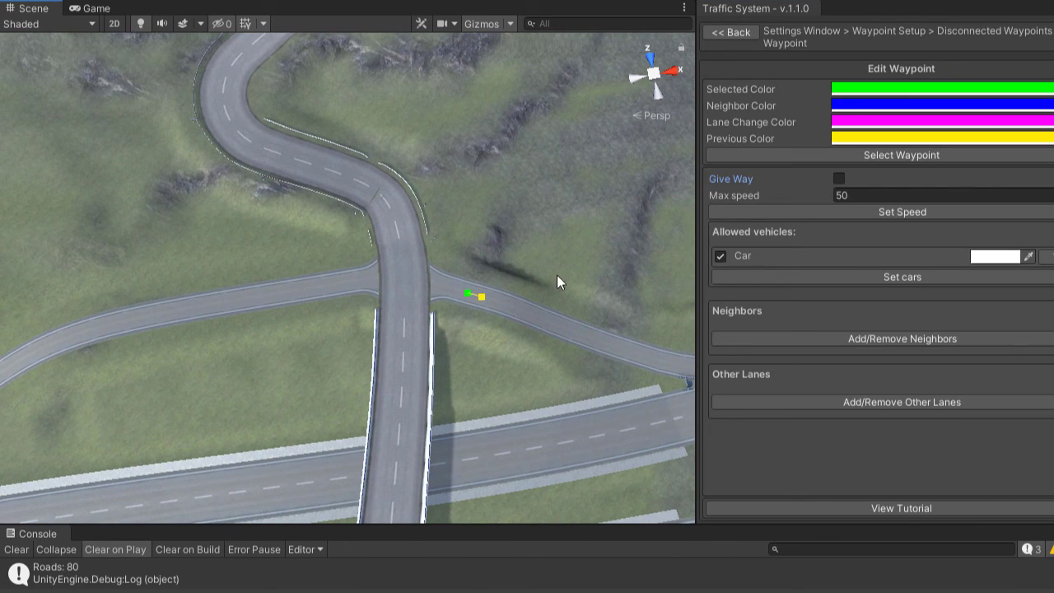
left_click(885, 336)
scroll(496, 231, "up", 2)
scroll(496, 255, "up", 1)
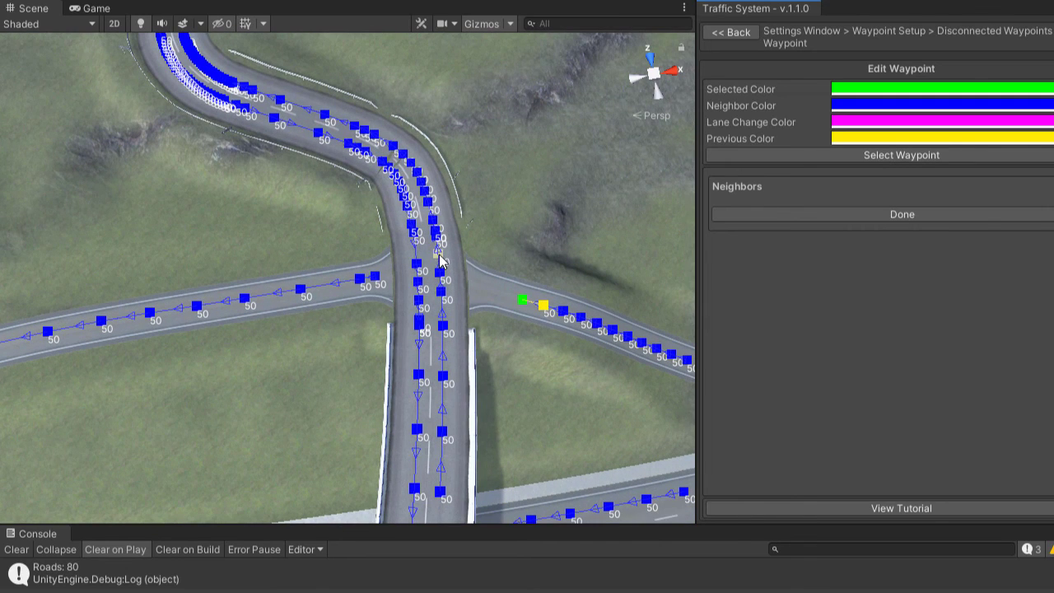
left_click(437, 254)
left_click(869, 233)
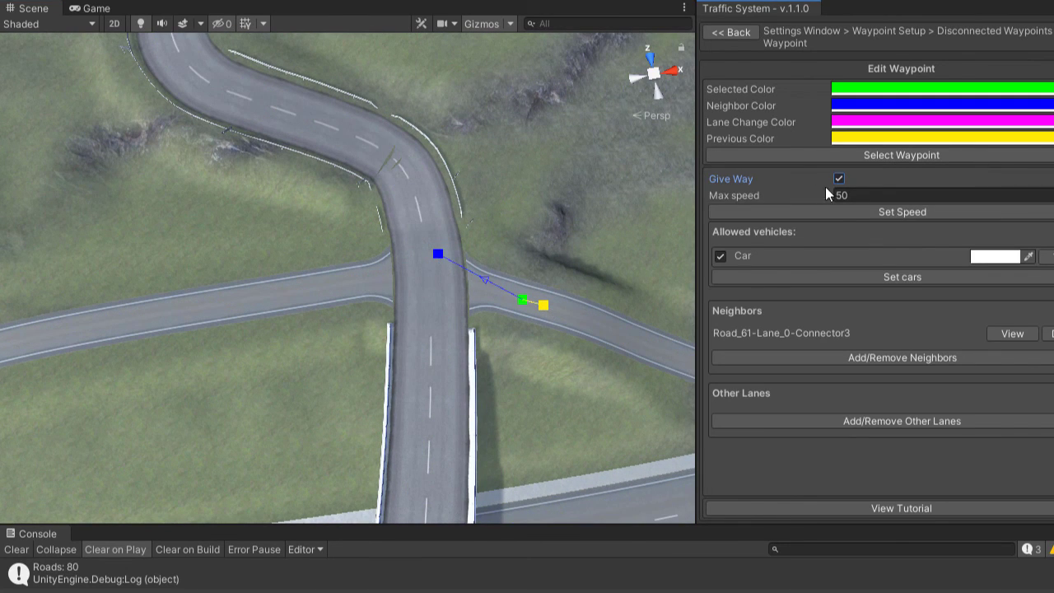
Step: From all waypoints, add Road_0-Lane_0-In on the new ramp road as a neighbor of the bridge road's waypoint before the junction
left_click(734, 32)
left_click(731, 32)
left_click(801, 104)
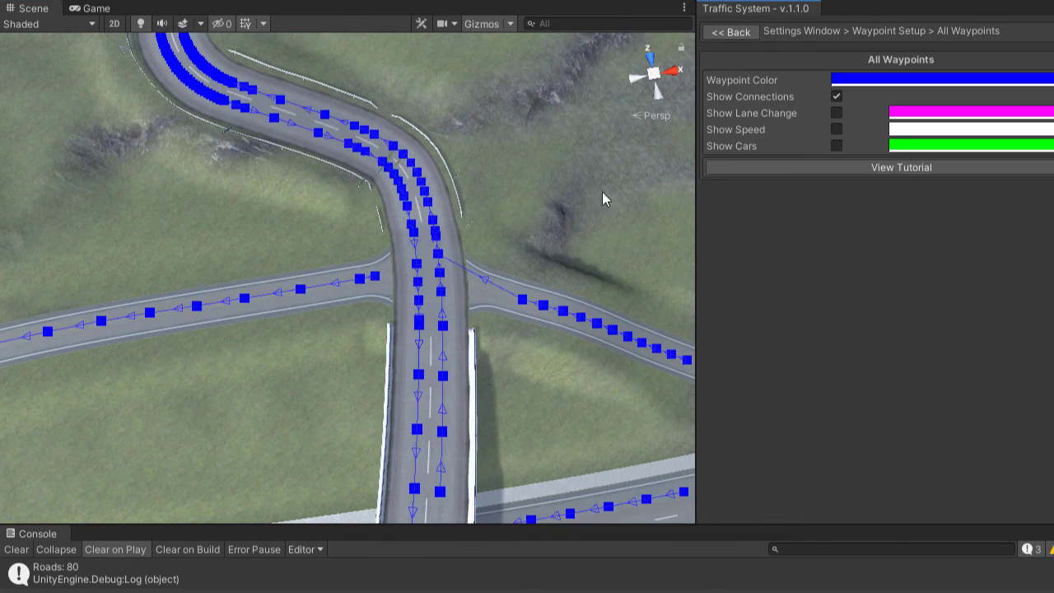
left_click(412, 233)
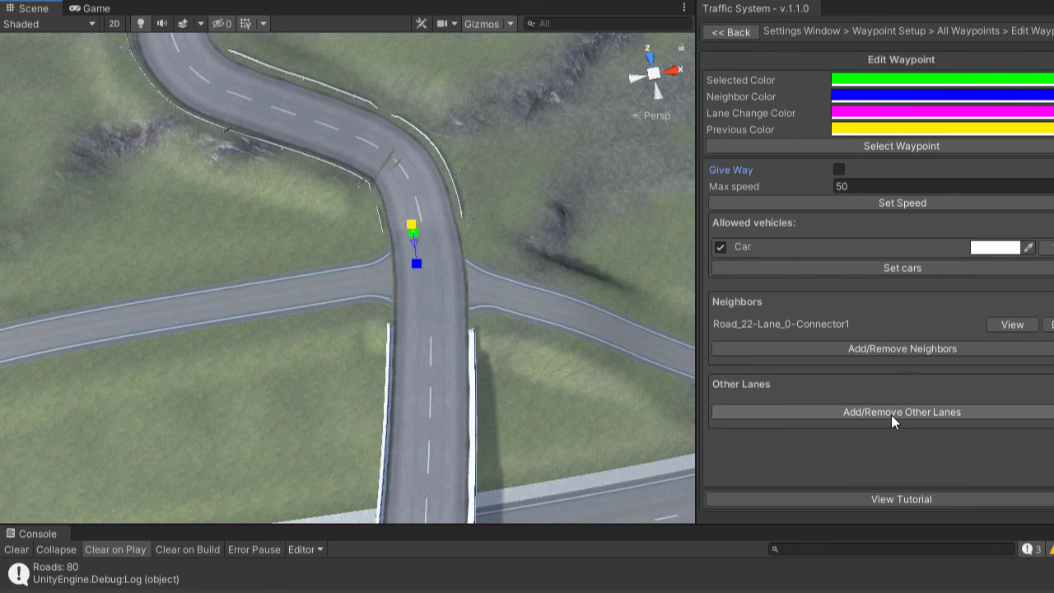
left_click(891, 348)
left_click(408, 295)
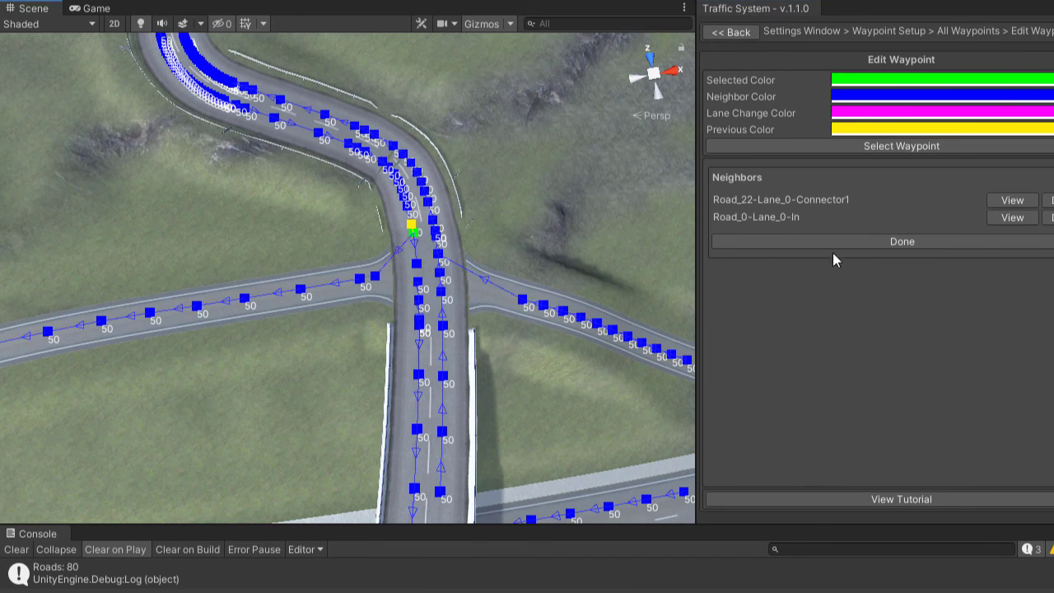
left_click(832, 241)
left_click(731, 32)
Step: Check the waypoint connections around the bridge junction and list the remaining disconnected waypoints
scroll(358, 332, "down", 10)
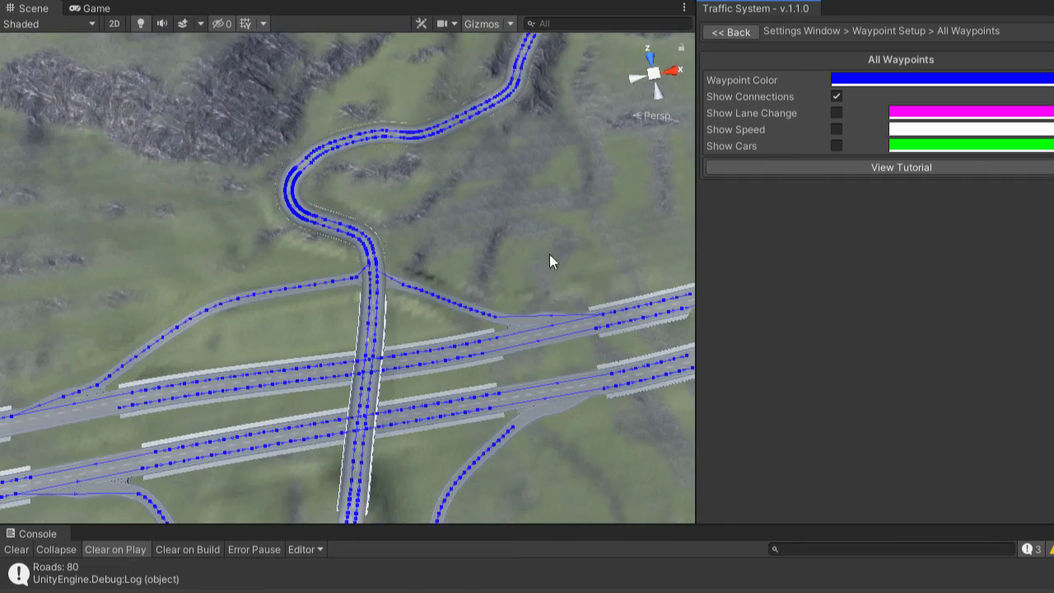
left_click(731, 32)
left_click(853, 125)
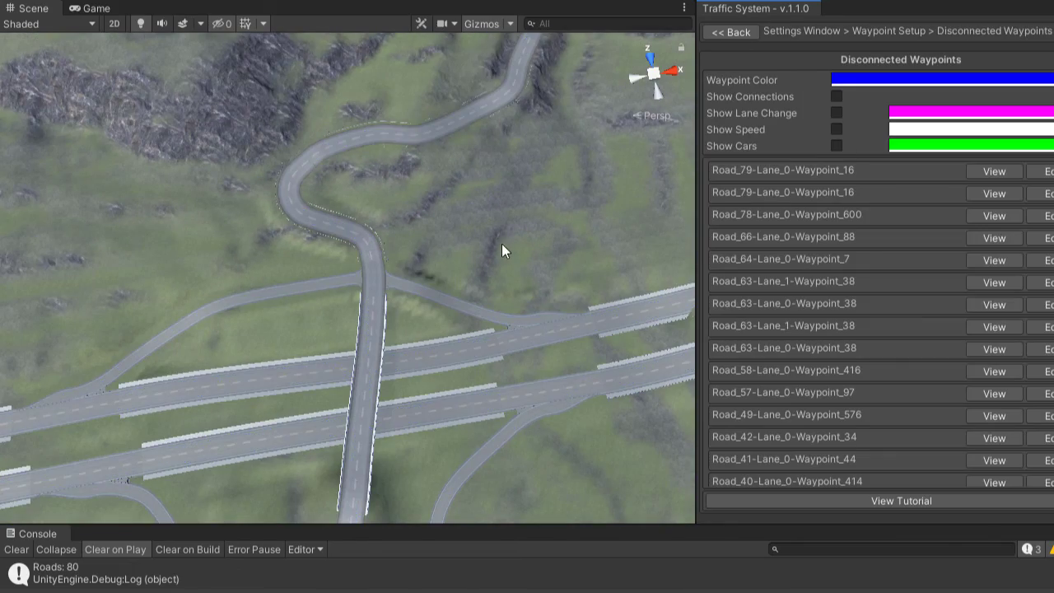
Step: Link the gravel side road's disconnected last waypoint to neighbor Road_56-Lane_0-Connector4 on the main road and mark it as Give Way
left_click(993, 171)
scroll(508, 246, "down", 10)
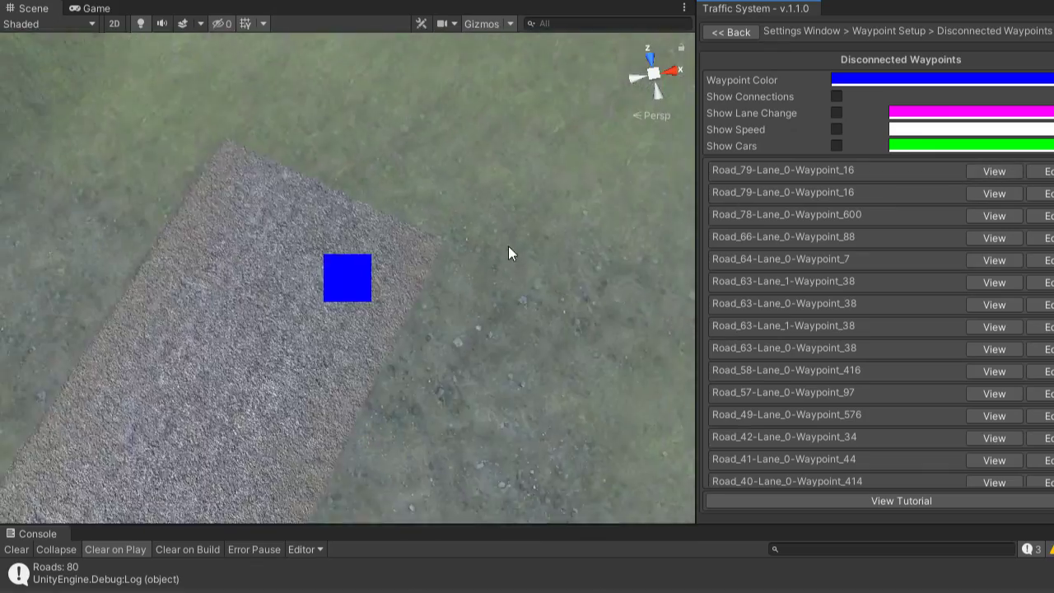
scroll(463, 247, "down", 5)
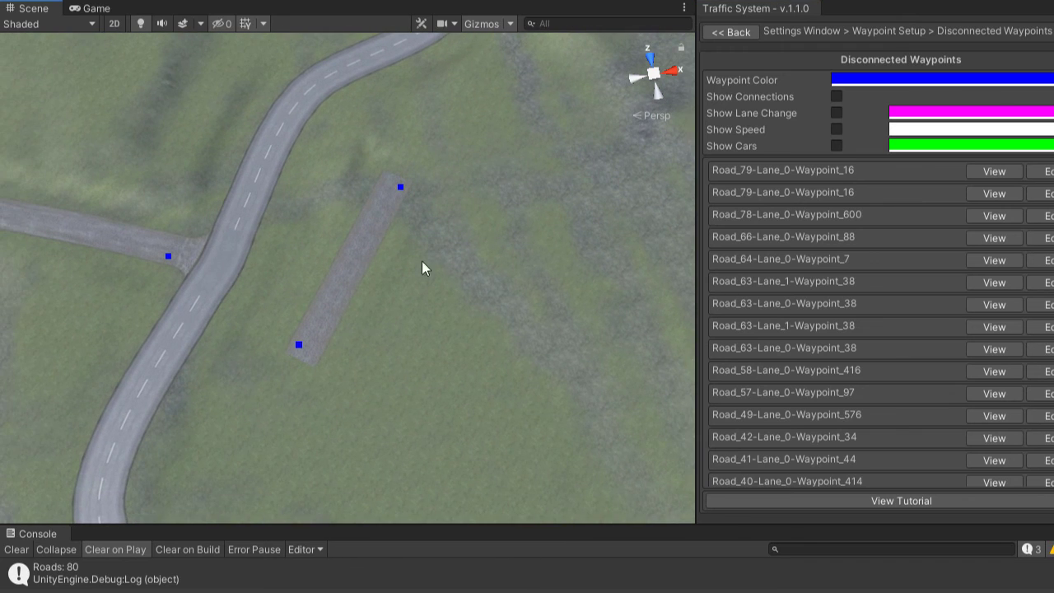
middle_click_drag(143, 298, 361, 370)
left_click(389, 328)
left_click(871, 340)
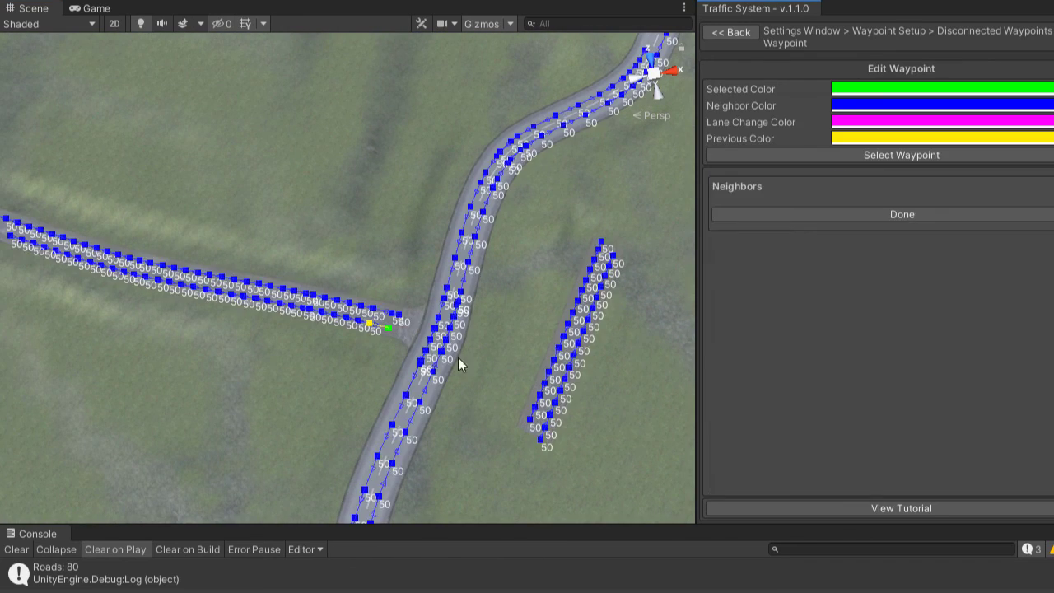
scroll(458, 365, "up", 5)
left_click(498, 418)
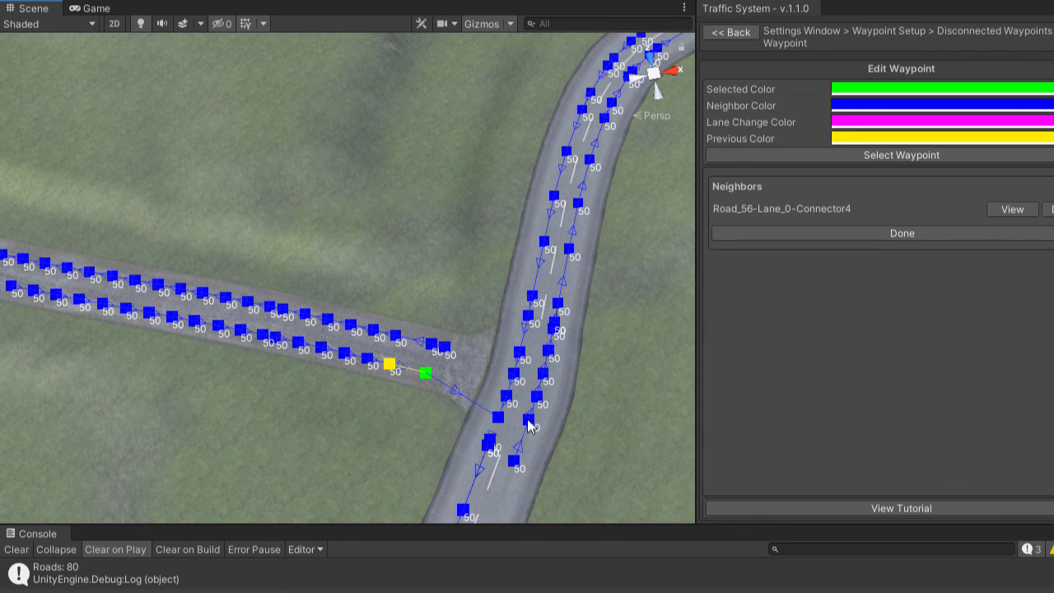
left_click(882, 233)
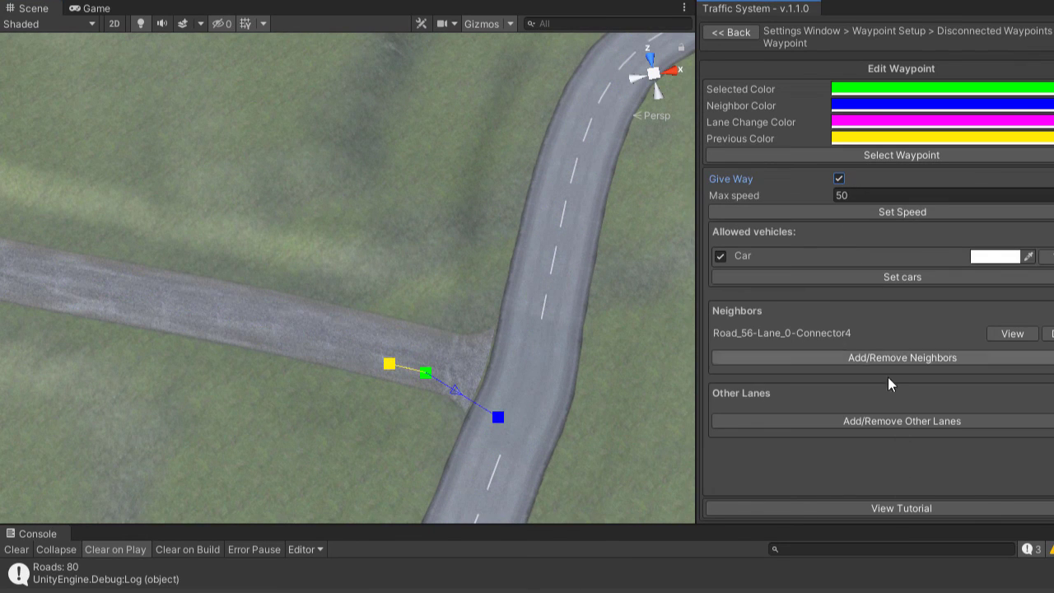
left_click(737, 33)
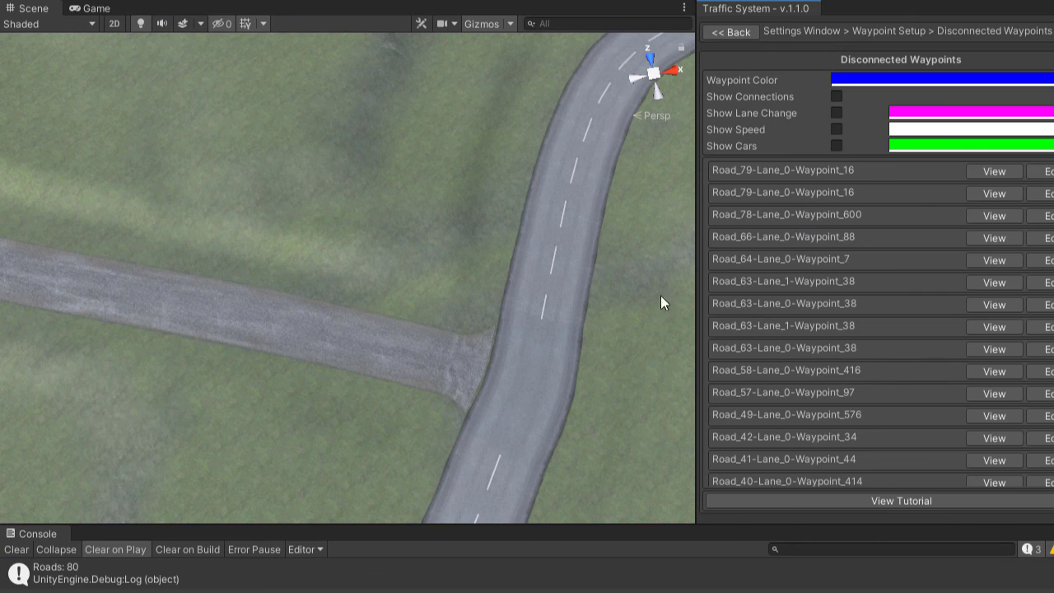
Step: From all waypoints, add the gravel side road's first waypoint as a neighbor of the main road's near-lane waypoint before the junction
left_click(721, 32)
left_click(877, 106)
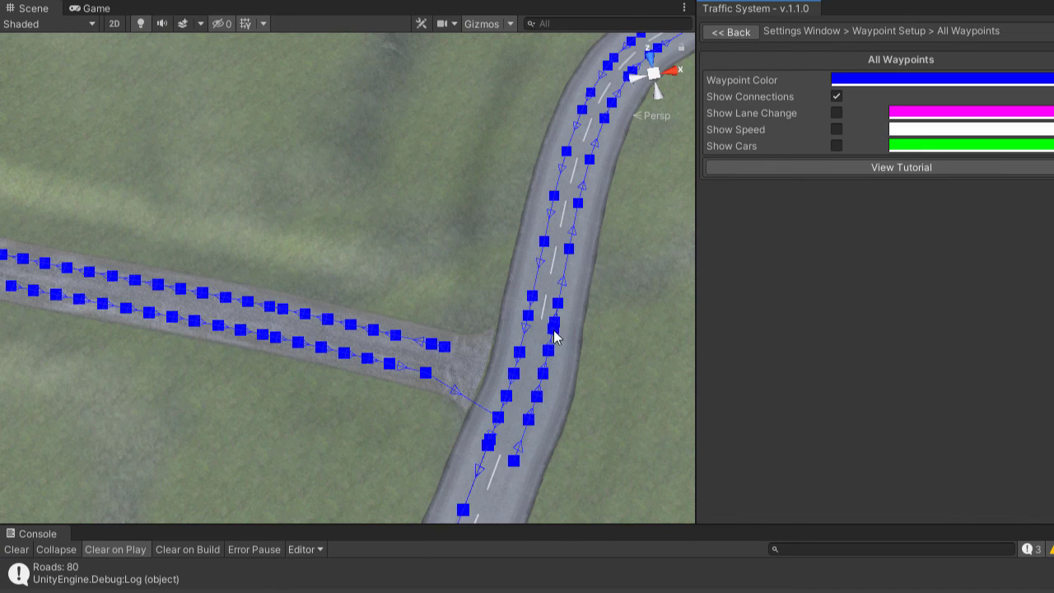
left_click(529, 316)
left_click(910, 349)
left_click(445, 346)
left_click(876, 240)
left_click(733, 33)
Step: From the disconnected waypoints, link the last waypoint of the ramp joining the bridge road from the east to the road's near lane
scroll(426, 258, "down", 5)
left_click(731, 31)
left_click(877, 127)
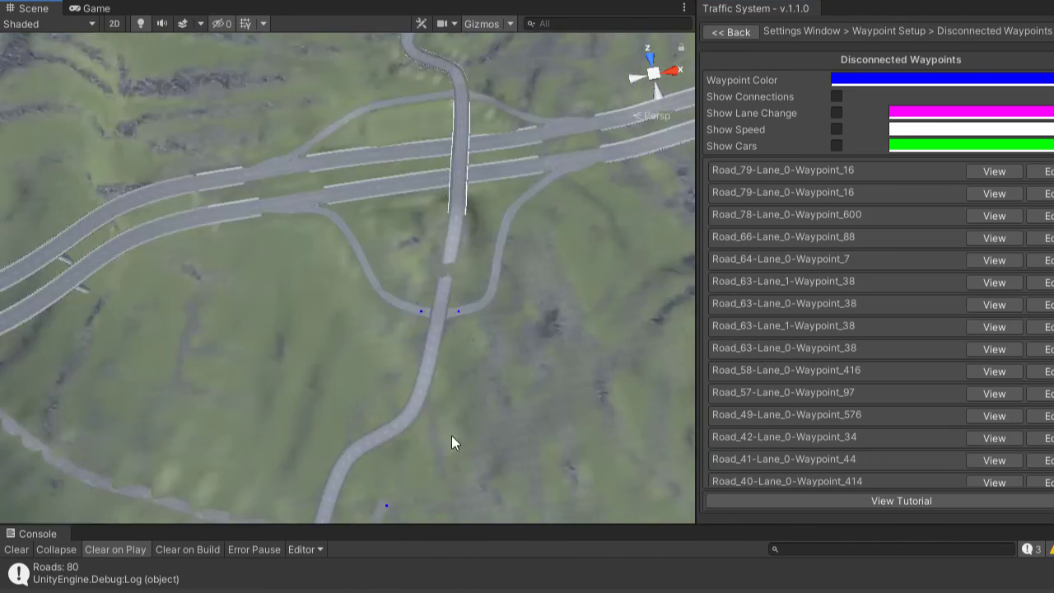
scroll(447, 284, "up", 5)
left_click(486, 375)
left_click(877, 338)
left_click(436, 367)
left_click(877, 237)
left_click(733, 35)
Step: Link the last waypoint of the ramp joining the bridge road from the west to the road's near lane
left_click(366, 376)
left_click(877, 338)
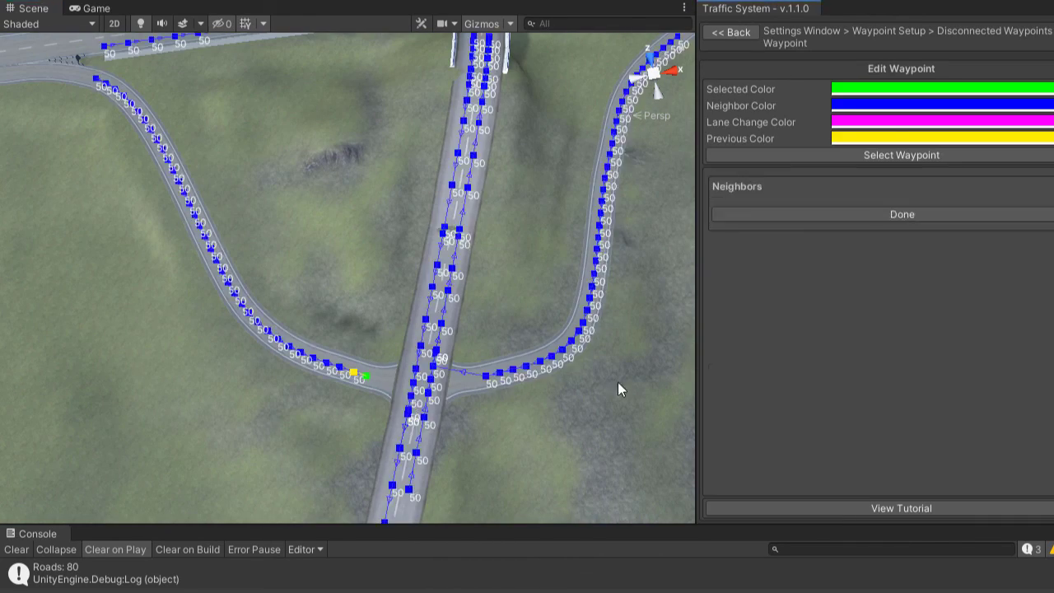
left_click(413, 383)
left_click(878, 237)
left_click(733, 33)
Step: Show all waypoints and examine the missing connections around the motorway roundabout
scroll(527, 284, "down", 8)
middle_click_drag(140, 271, 494, 354)
scroll(286, 354, "up", 5)
left_click(741, 35)
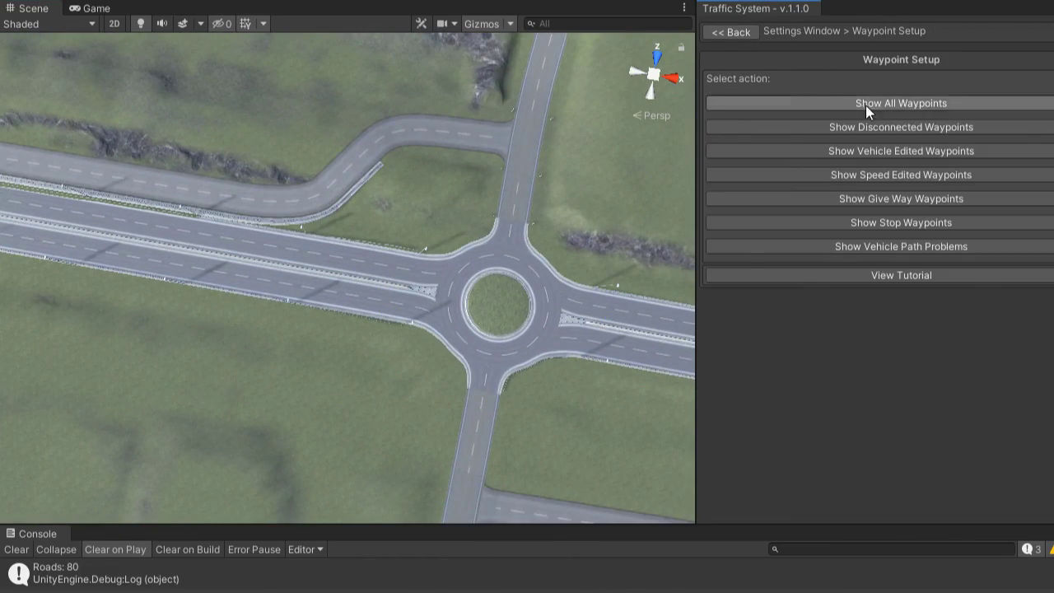
left_click(865, 105)
middle_click_drag(503, 289, 459, 319)
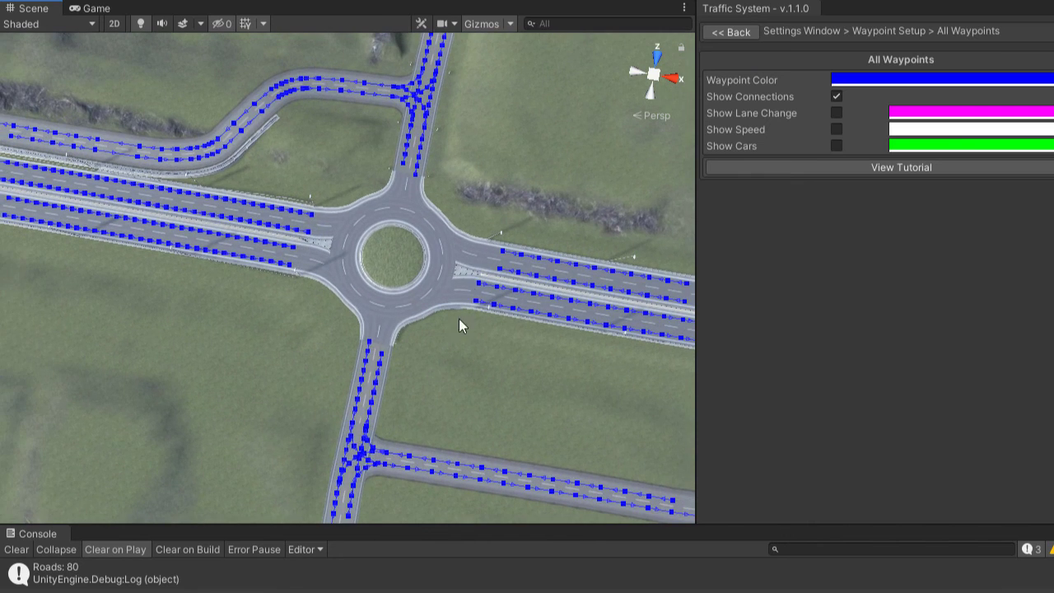
scroll(458, 319, "up", 4)
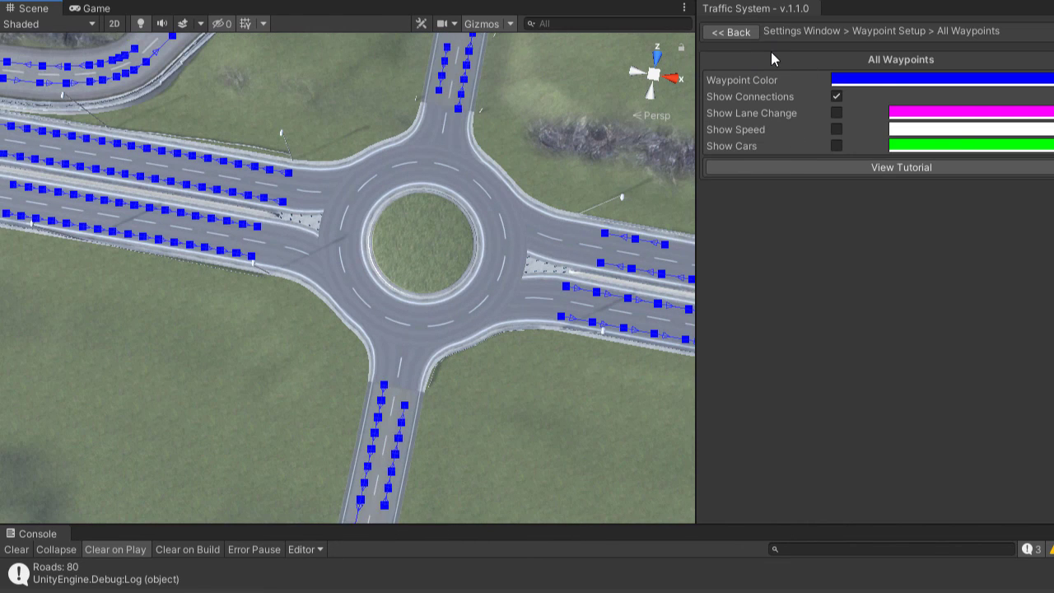
Step: Create a new road with points placed clockwise around the whole roundabout, leaving a small gap at its western side, and generate its waypoints
left_click(734, 32)
left_click(748, 27)
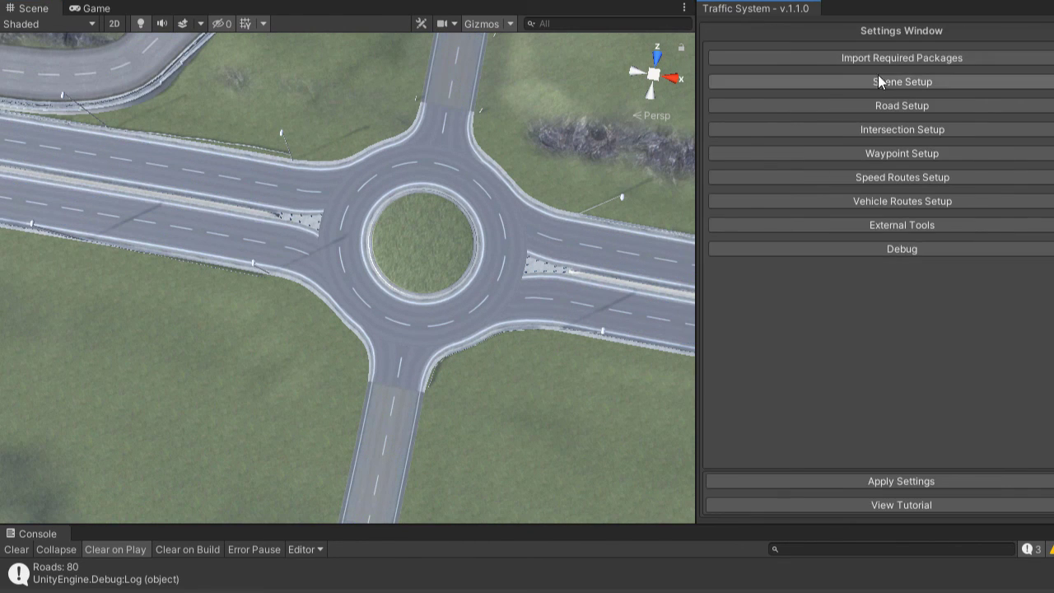
left_click(888, 99)
left_click(887, 100)
scroll(346, 237, "up", 5)
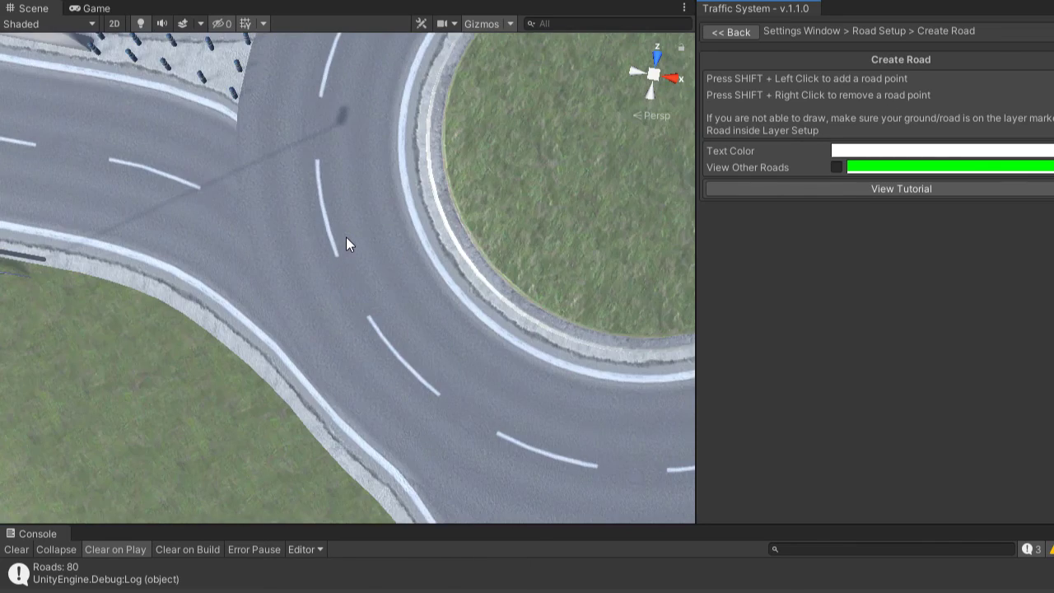
left_click(334, 240, "shift")
left_click(337, 188, "shift")
left_click(360, 139, "shift")
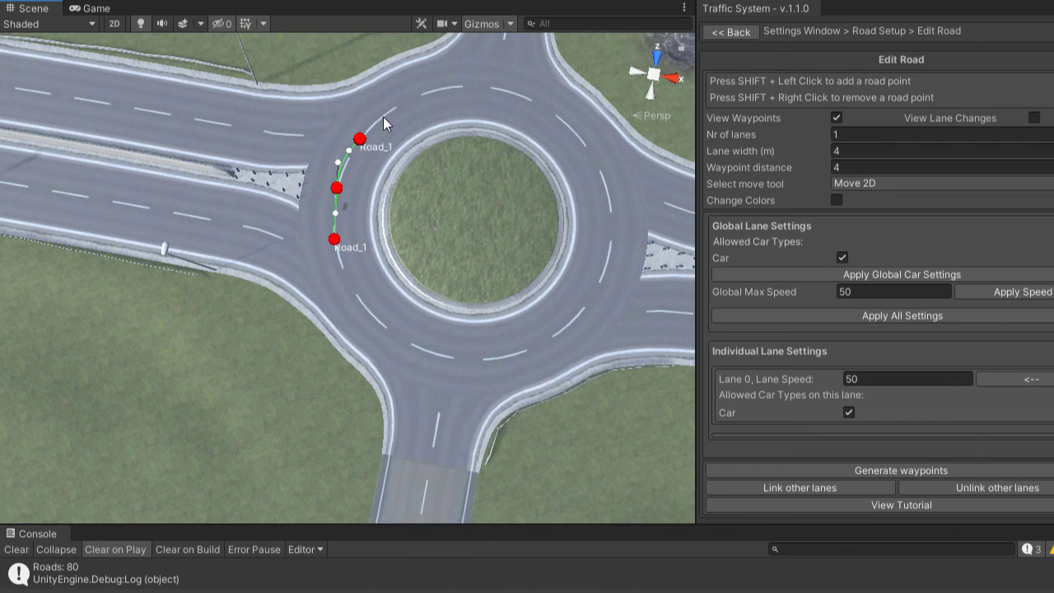
left_click(399, 101, "shift")
left_click(463, 83, "shift")
left_click(539, 100, "shift")
left_click(589, 144, "shift")
left_click(612, 216, "shift")
left_click(597, 292, "shift")
left_click(548, 342, "shift")
left_click(463, 359, "shift")
left_click(373, 317, "shift")
left_click(348, 282, "shift")
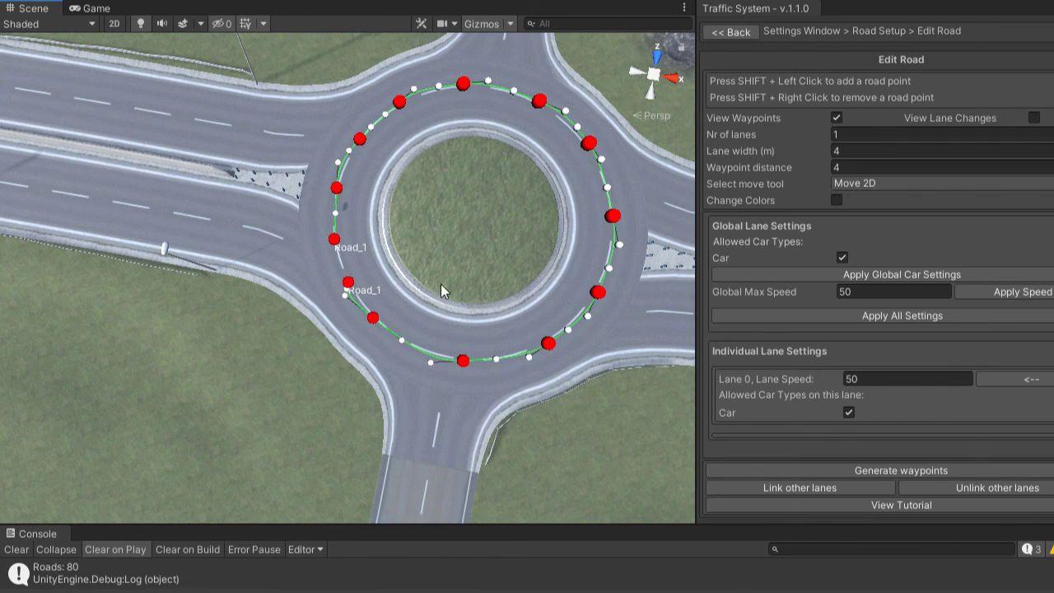
left_click(910, 473)
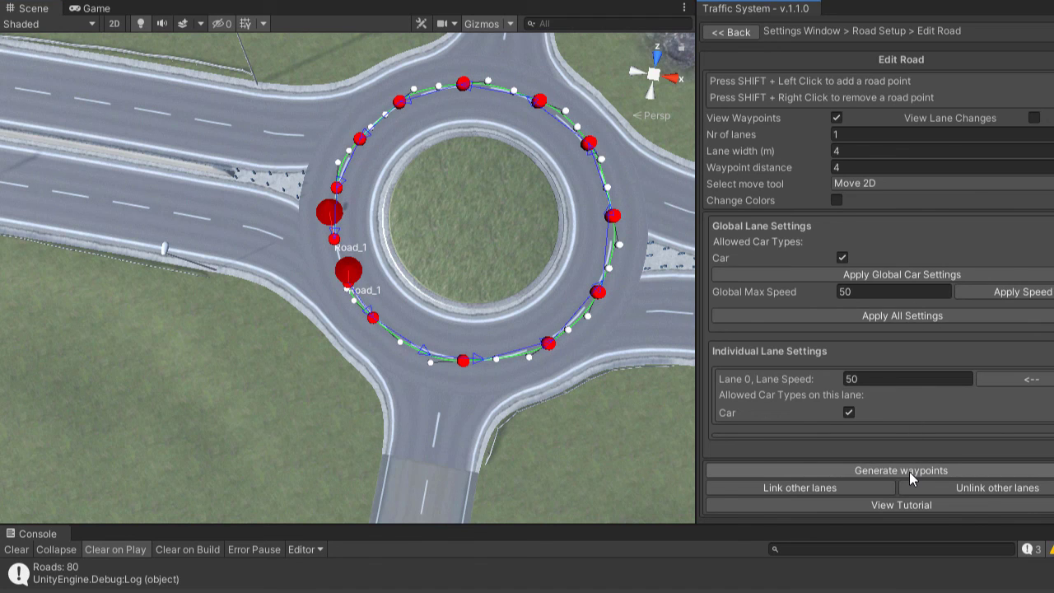
Step: Close the roundabout loop by adding Road_1-Lane_0-In as a neighbor of the ring road's last waypoint
left_click(732, 36)
left_click(733, 36)
left_click(853, 153)
left_click(791, 127)
left_click(333, 238)
left_click(893, 325)
left_click(348, 281)
left_click(900, 223)
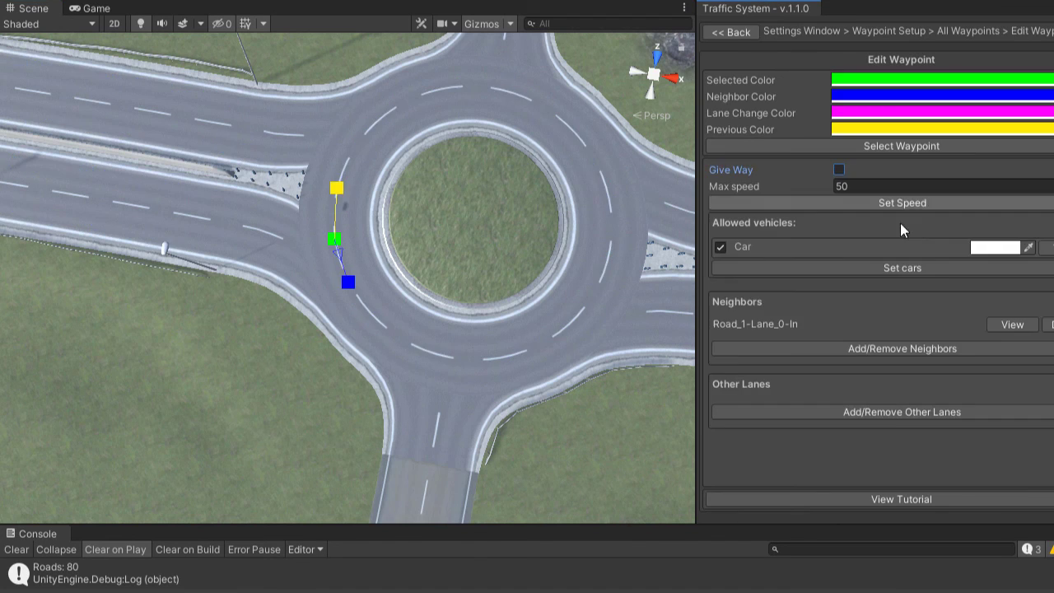
Step: From all waypoints, link the southern road's approach lane to the ring waypoint just past its entry to the roundabout
left_click(738, 35)
left_click(738, 36)
left_click(790, 126)
scroll(421, 257, "down", 3)
scroll(421, 264, "up", 3)
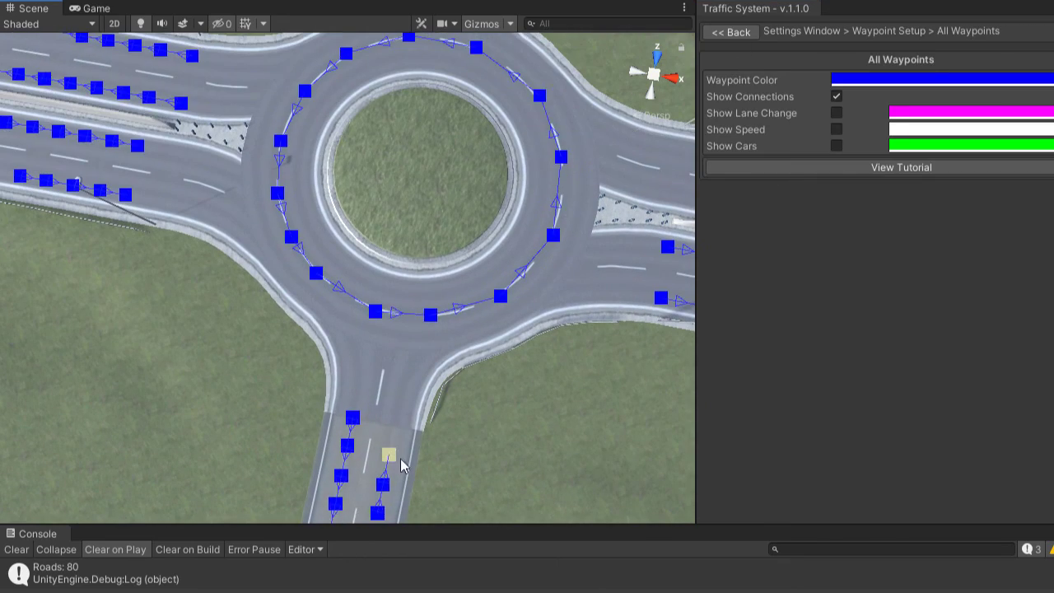
left_click(388, 454)
left_click(888, 338)
left_click(904, 228)
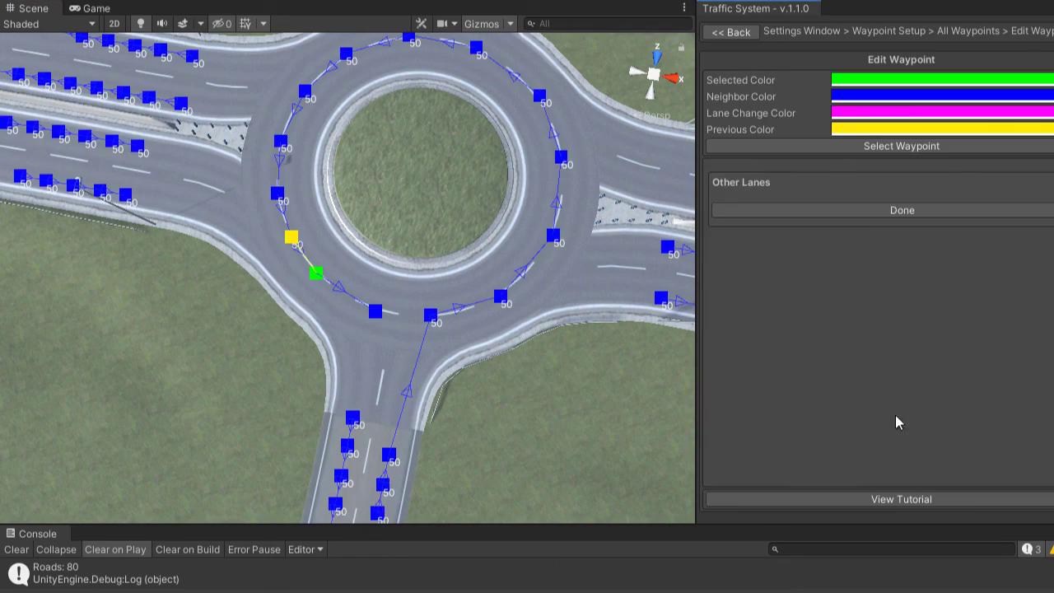
Step: Link the roundabout's ring waypoints to the southern road's exit lane and to both eastern exit lanes
left_click(902, 210)
left_click(842, 348)
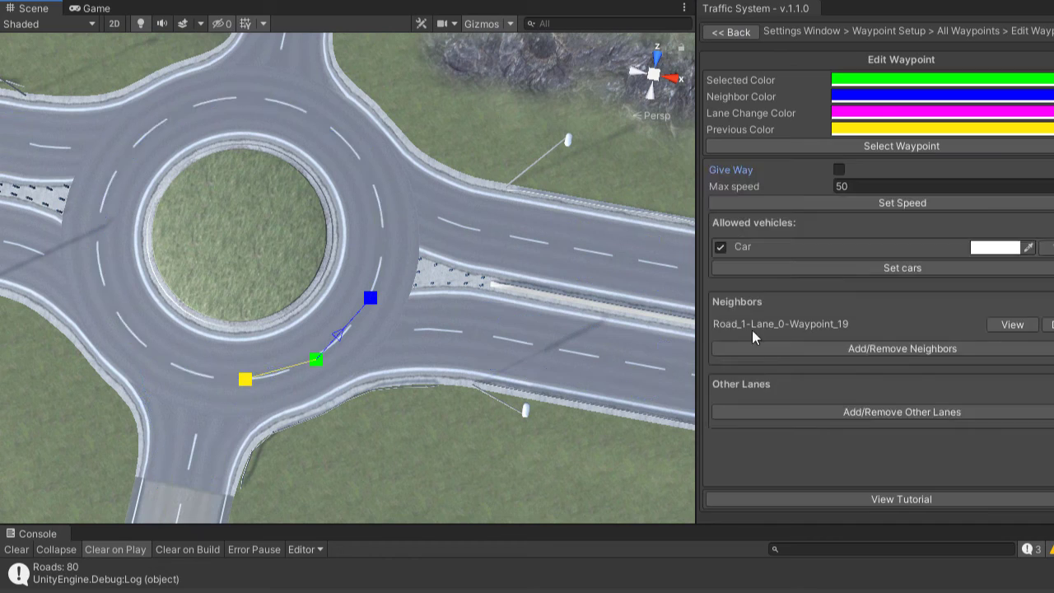
left_click(753, 346)
left_click(902, 238)
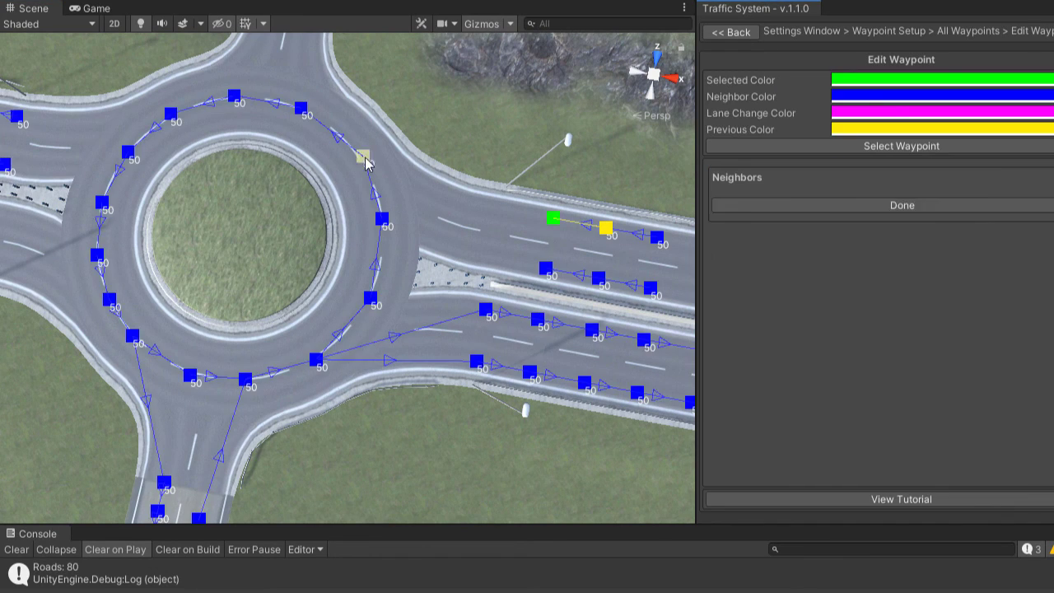
Step: Link the outer and inner eastern approach lanes to separate waypoints on the roundabout ring
left_click(366, 158)
left_click(902, 205)
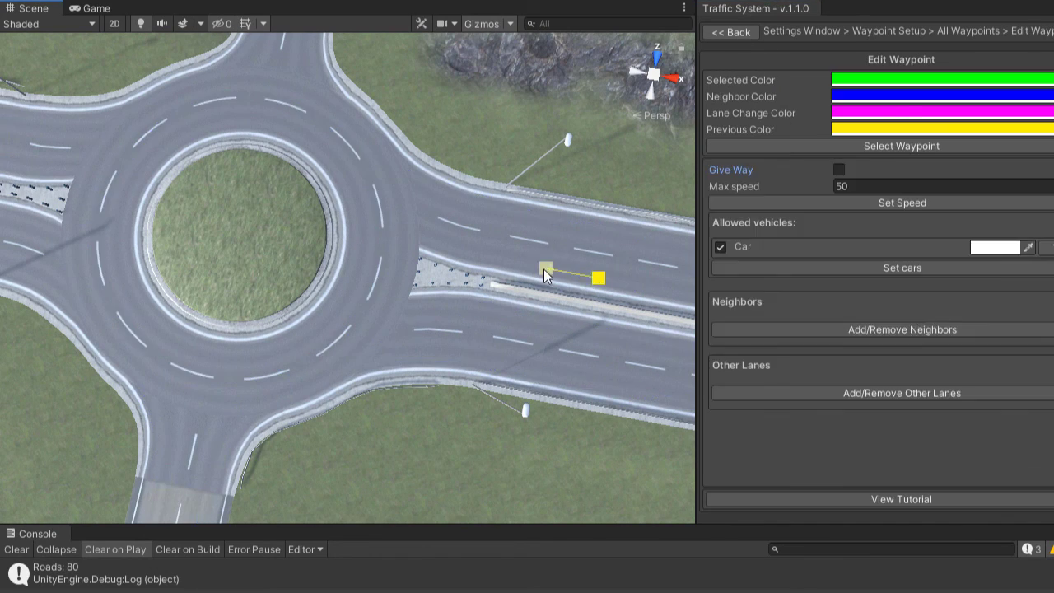
left_click(902, 327)
left_click(381, 219)
left_click(902, 223)
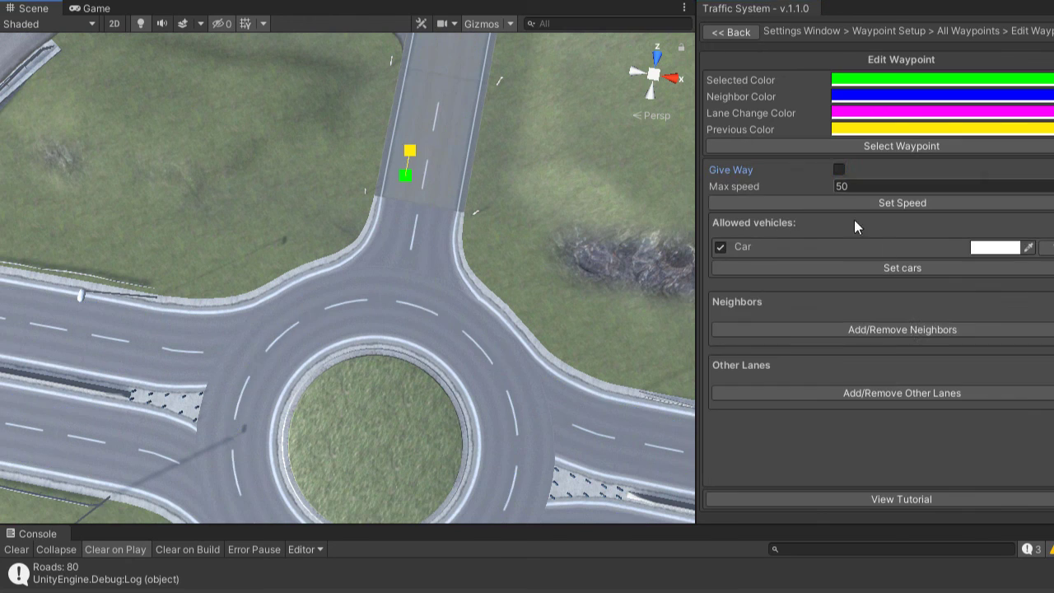
Step: Link the northern road's approach lane to the roundabout ring, and the ring to both western exit lanes
left_click(903, 329)
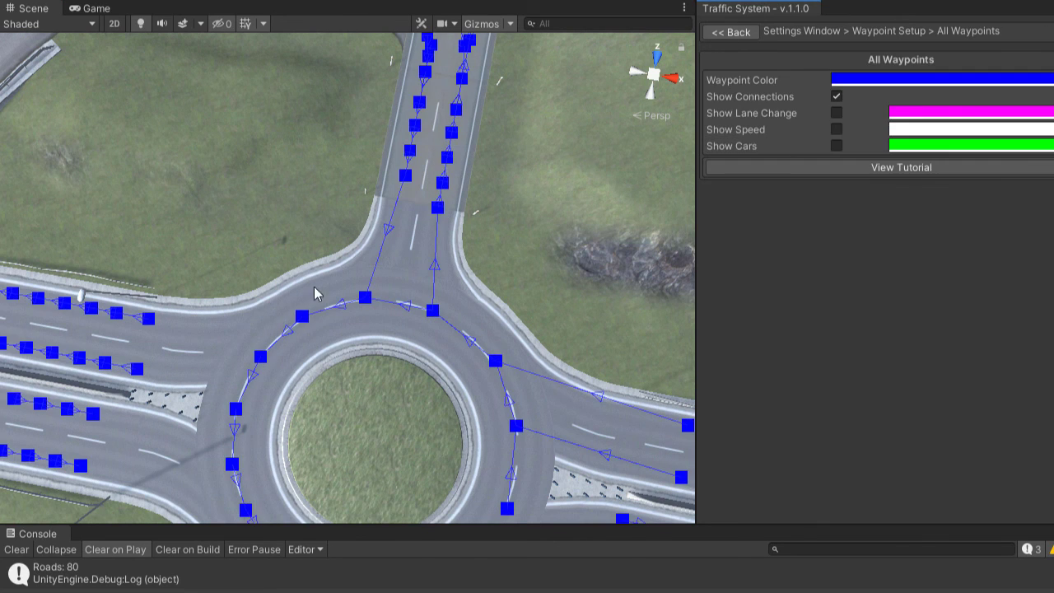
left_click(302, 316)
left_click(905, 349)
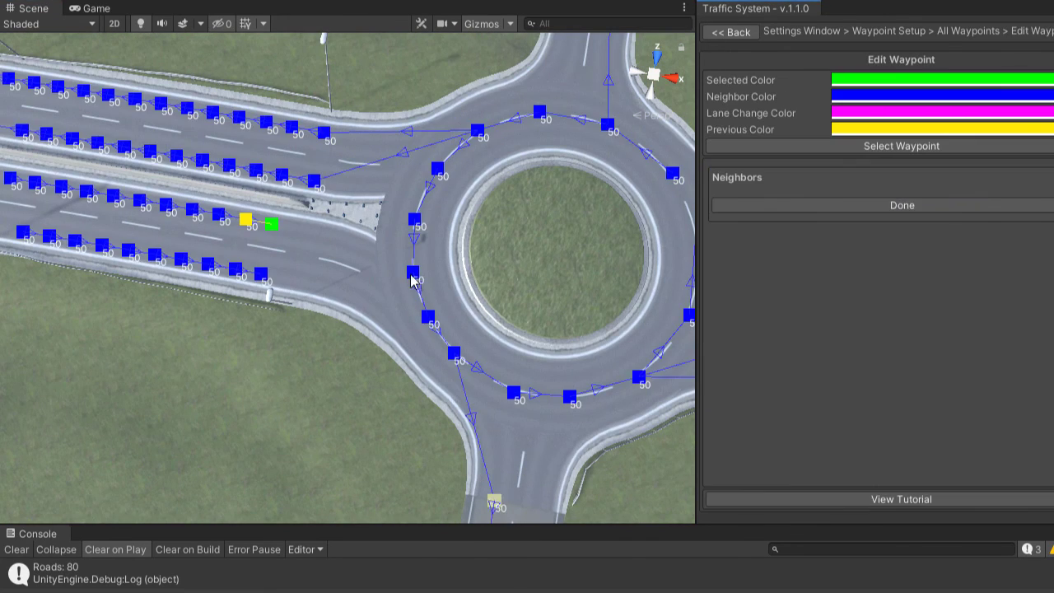
Step: Link the inner western approach lane to the ring's last waypoint and the outer one to Road_1-Lane_0-In
left_click(412, 271)
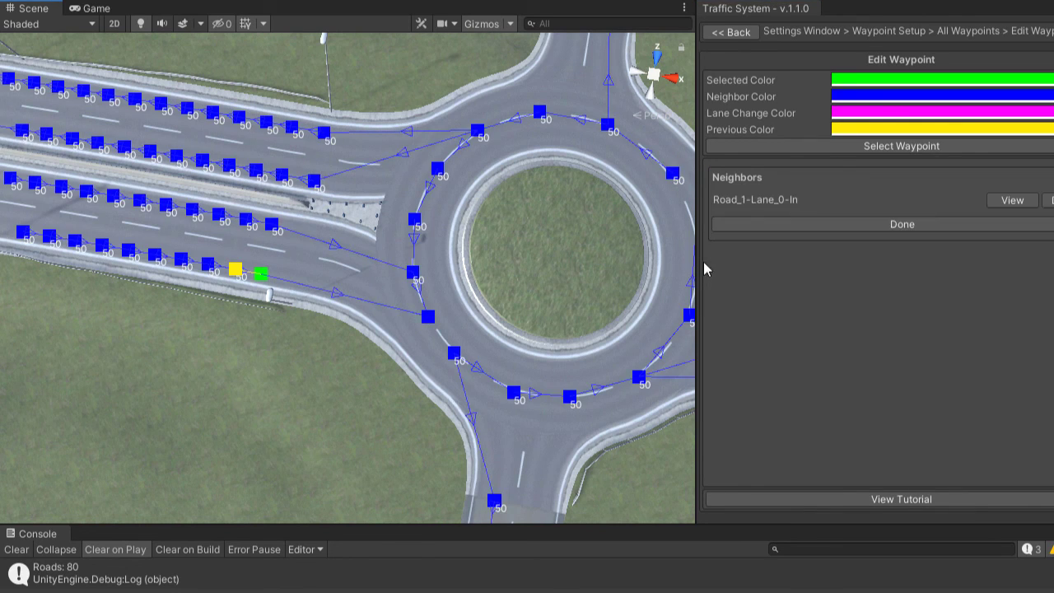
left_click(731, 32)
scroll(533, 244, "down", 5)
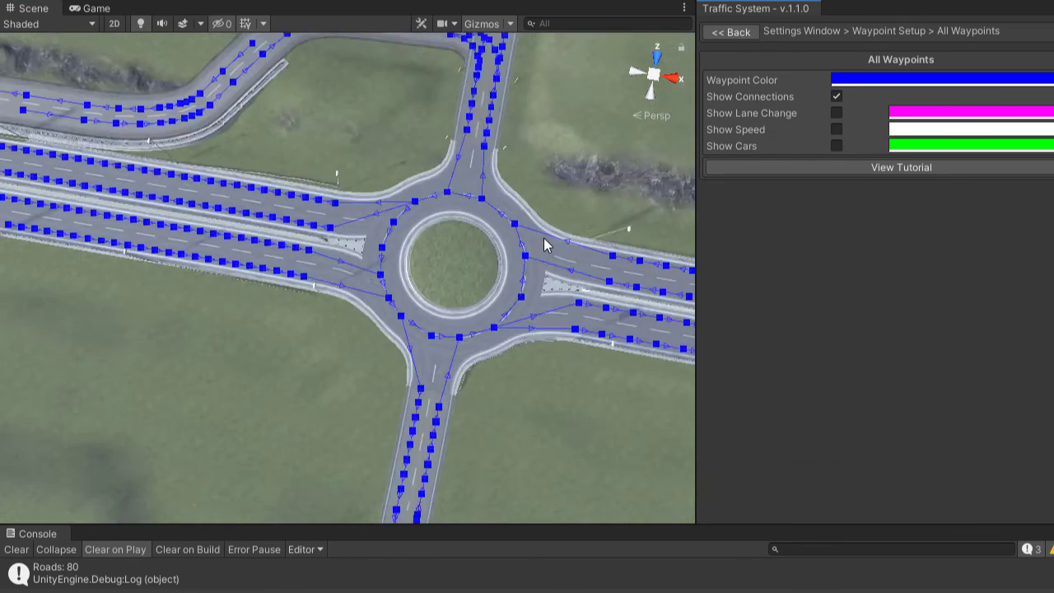
Step: List the remaining disconnected waypoints and view the location of Road_79-Lane_0-Waypoint_16
left_click(732, 31)
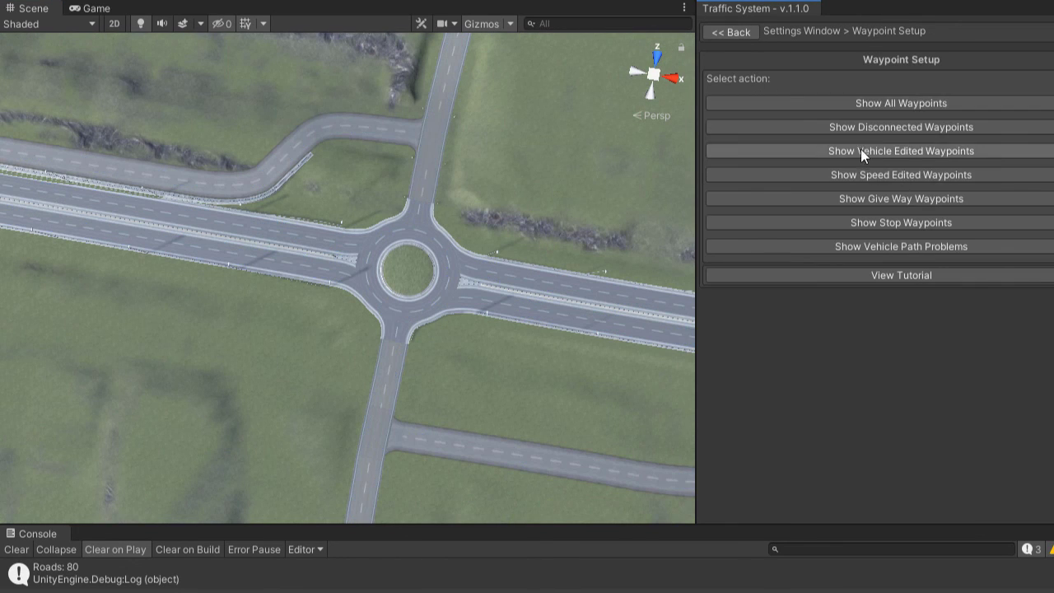
left_click(878, 128)
left_click(994, 171)
scroll(527, 271, "down", 8)
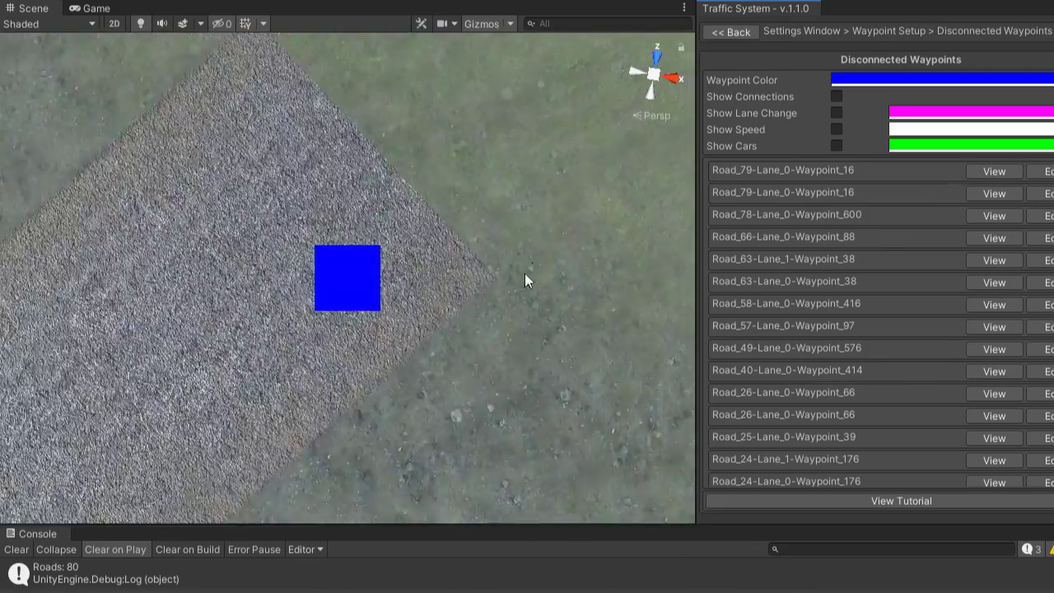
Step: Link the disconnected Road_66-Lane_0-Waypoint_88 at the T-junction to neighbor Road_65-Lane_0-Connector4
left_click(993, 237)
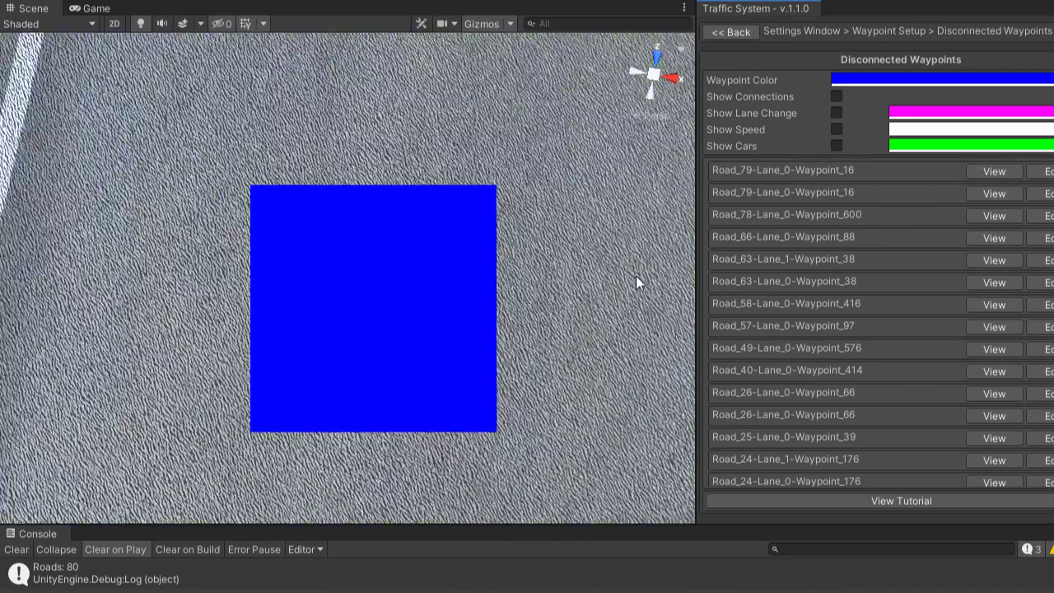
scroll(547, 289, "down", 6)
scroll(536, 286, "down", 2)
right_click_drag(536, 286, 293, 292)
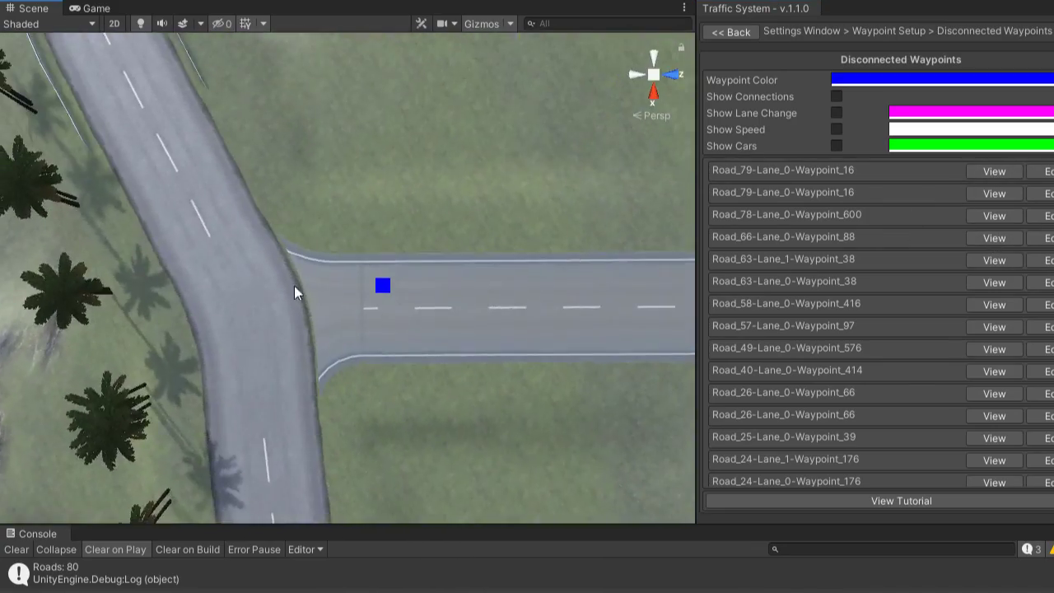
left_click(383, 285)
left_click(878, 339)
left_click(249, 285)
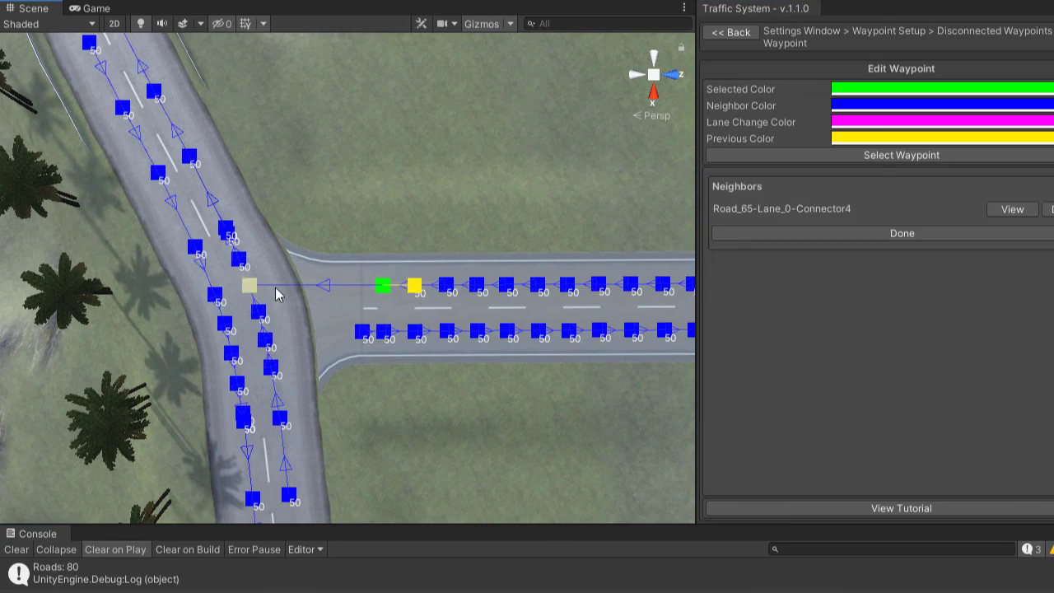
left_click(878, 229)
left_click(730, 32)
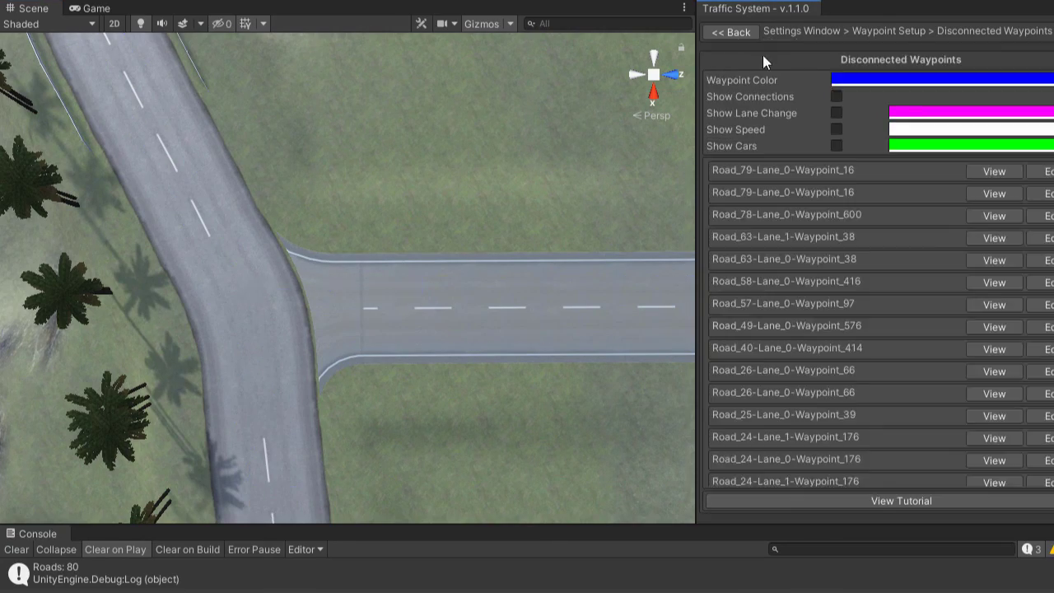
Step: View the location of the disconnected Road_63-Lane_0-Waypoint_38 in the scene
left_click(666, 214)
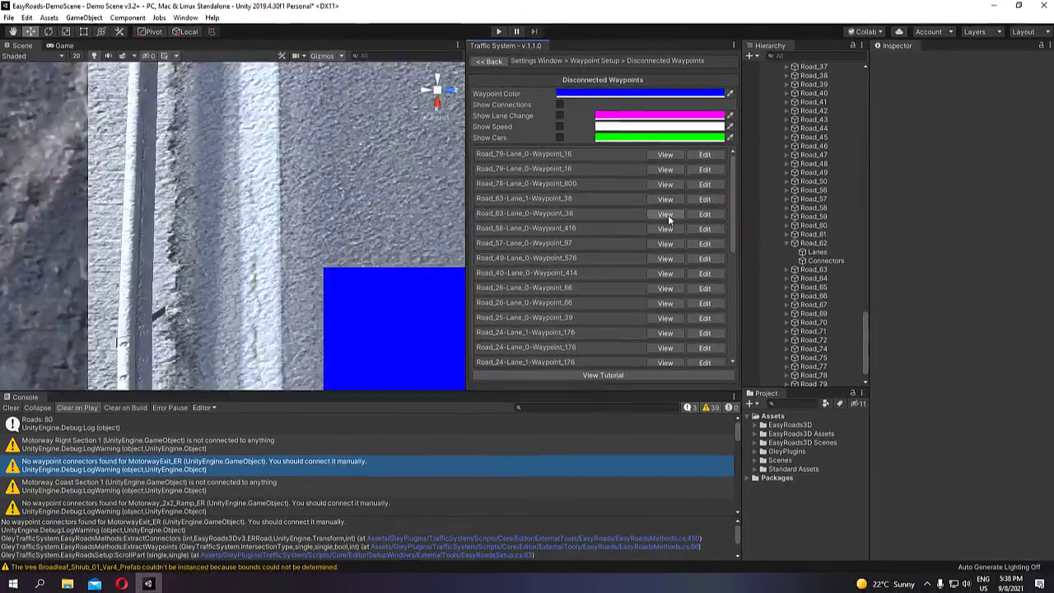
scroll(321, 227, "down", 10)
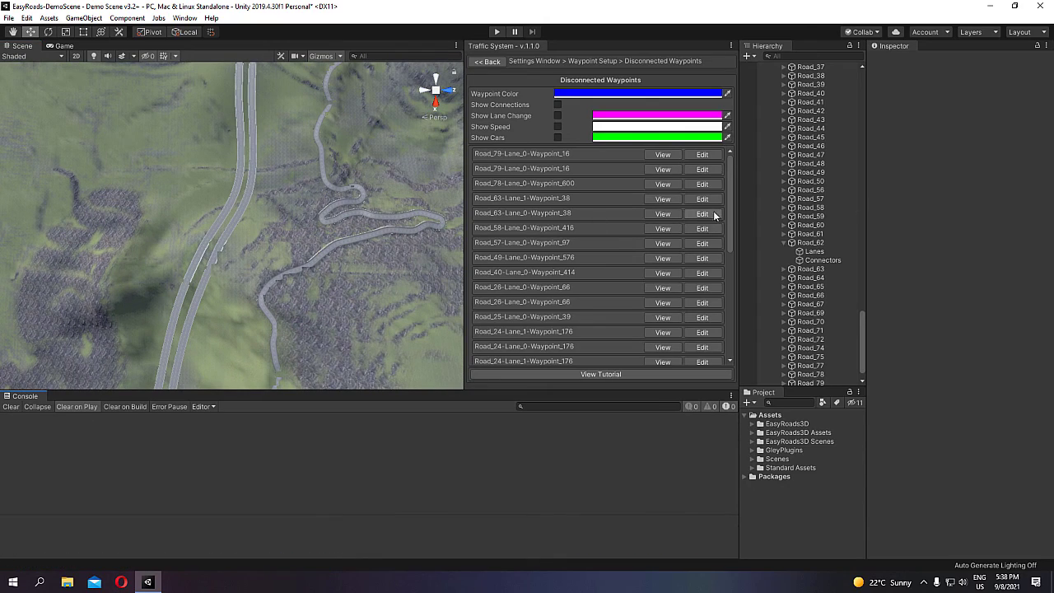
Step: Collapse the WaypointsHolder road list and its GleyEasyRoadsWaypoints parent in the scene hierarchy
scroll(834, 206, "up", 8)
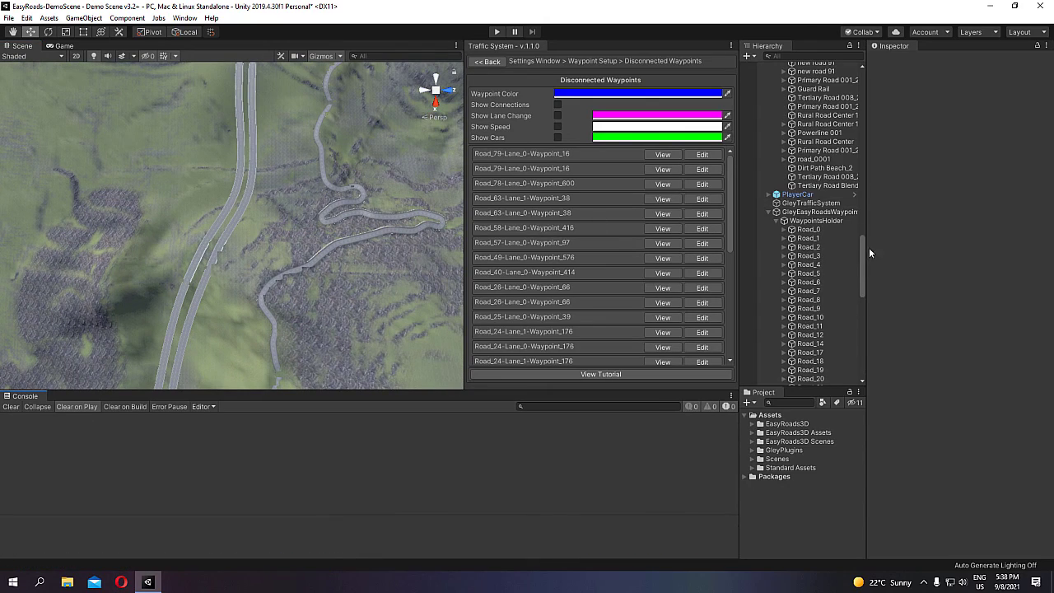
left_click_drag(861, 262, 860, 66)
left_click(776, 136)
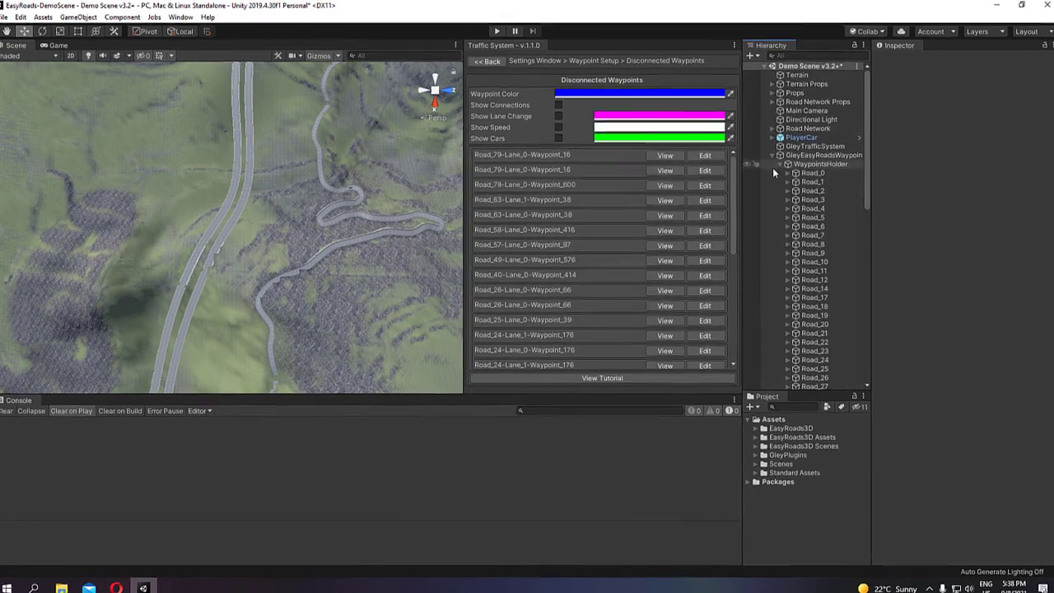
left_click(767, 128)
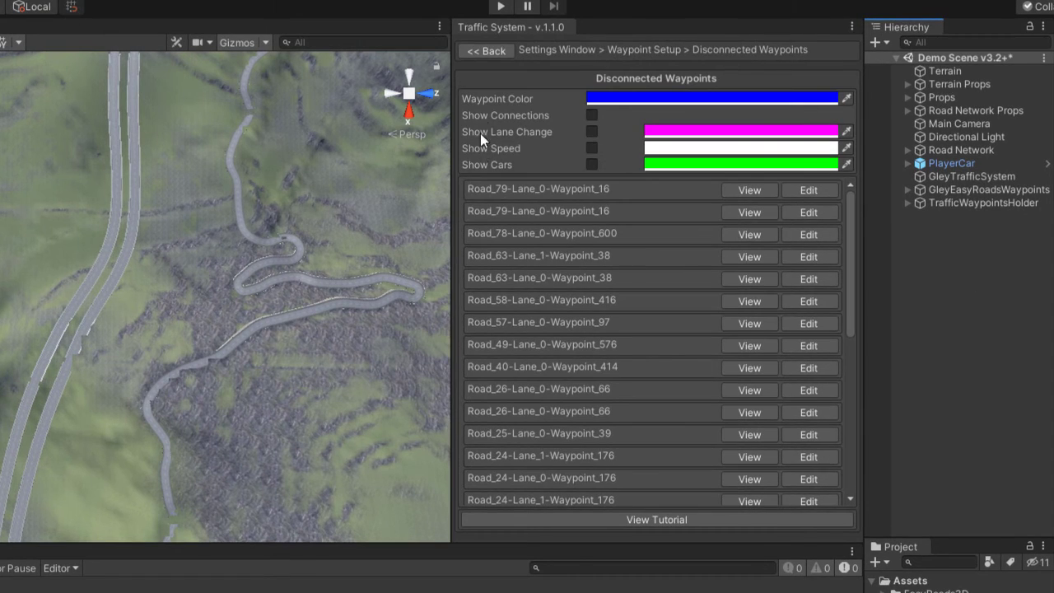
Step: Return to the main Traffic System settings and apply them to the scene
left_click(484, 51)
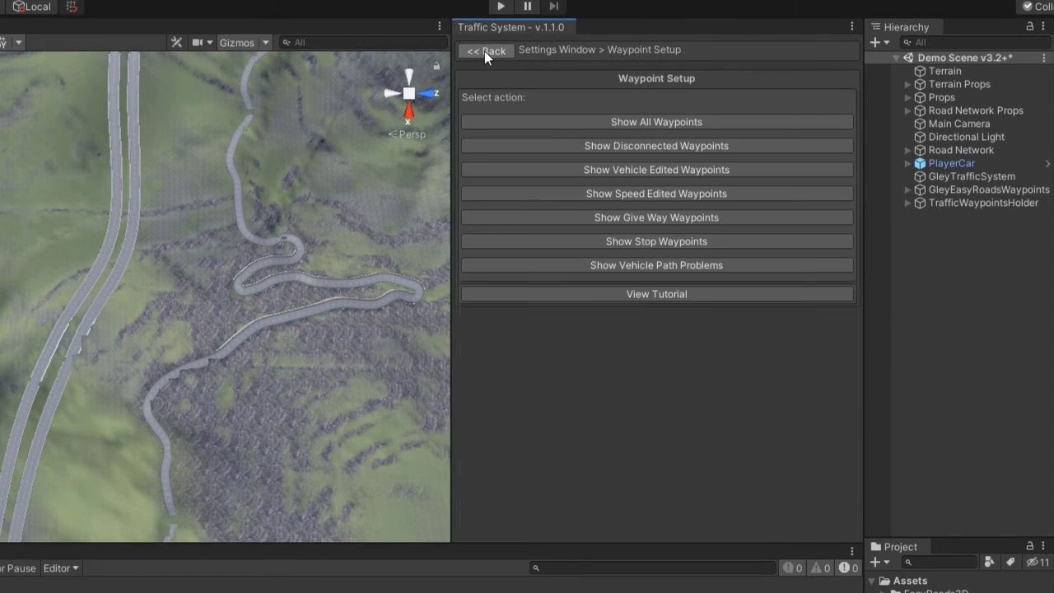
left_click(497, 48)
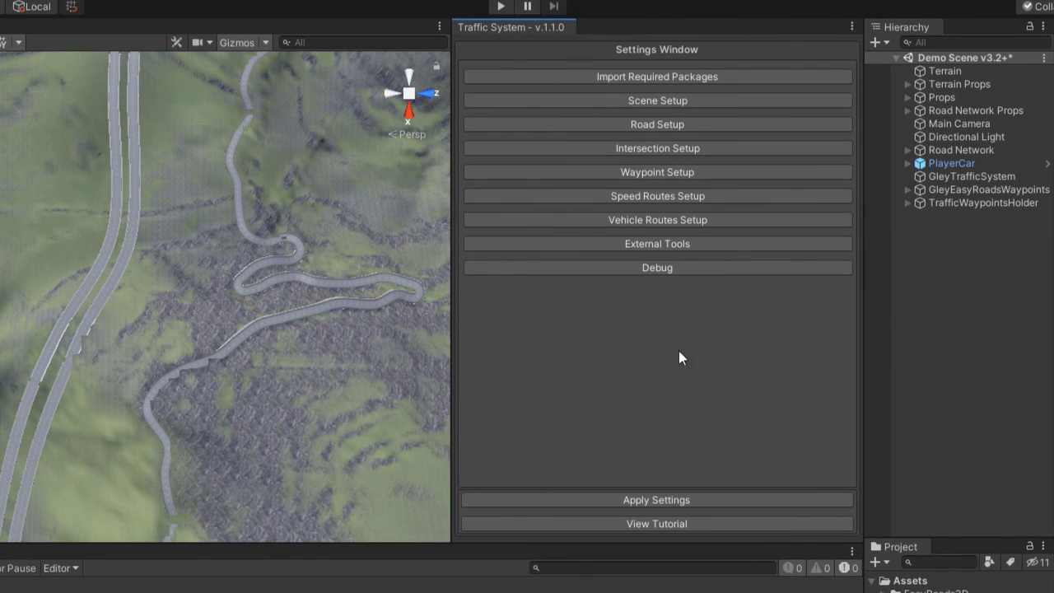
left_click(677, 499)
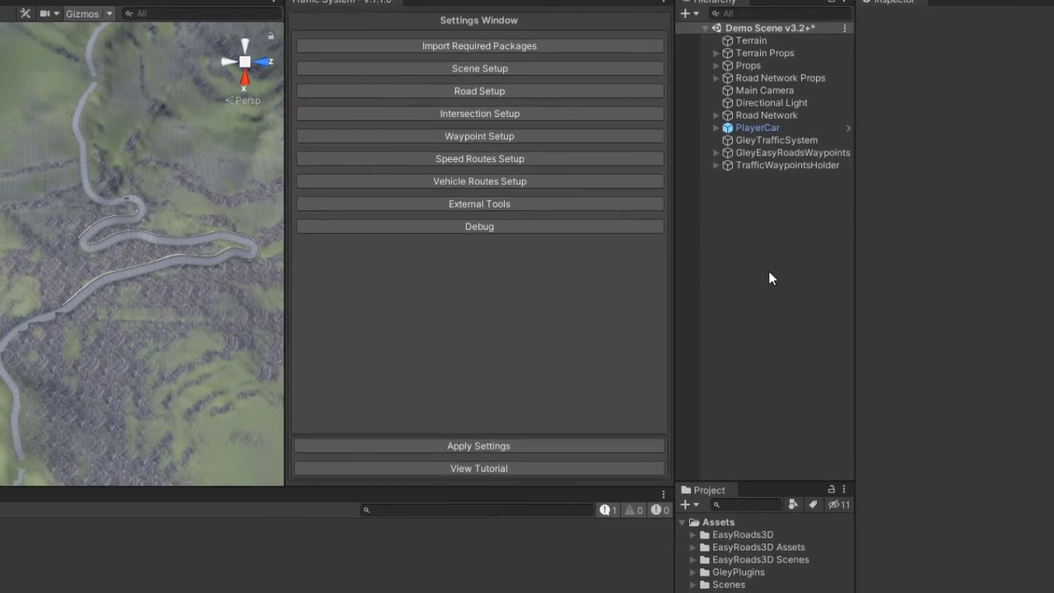
Step: Create an empty game object named ScriptsHolder at the root of the scene
right_click(966, 220)
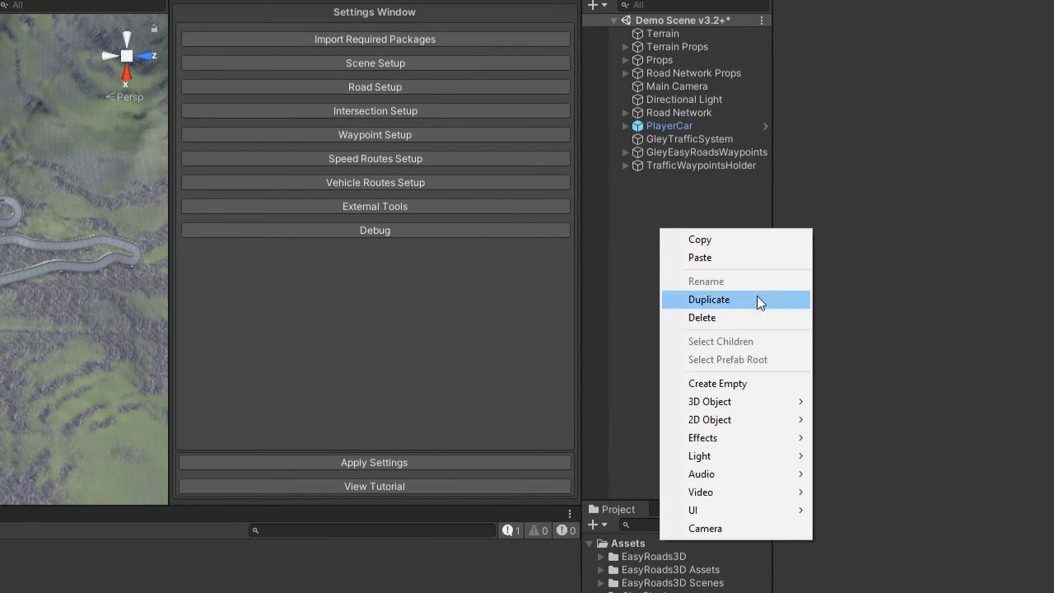
left_click(717, 383)
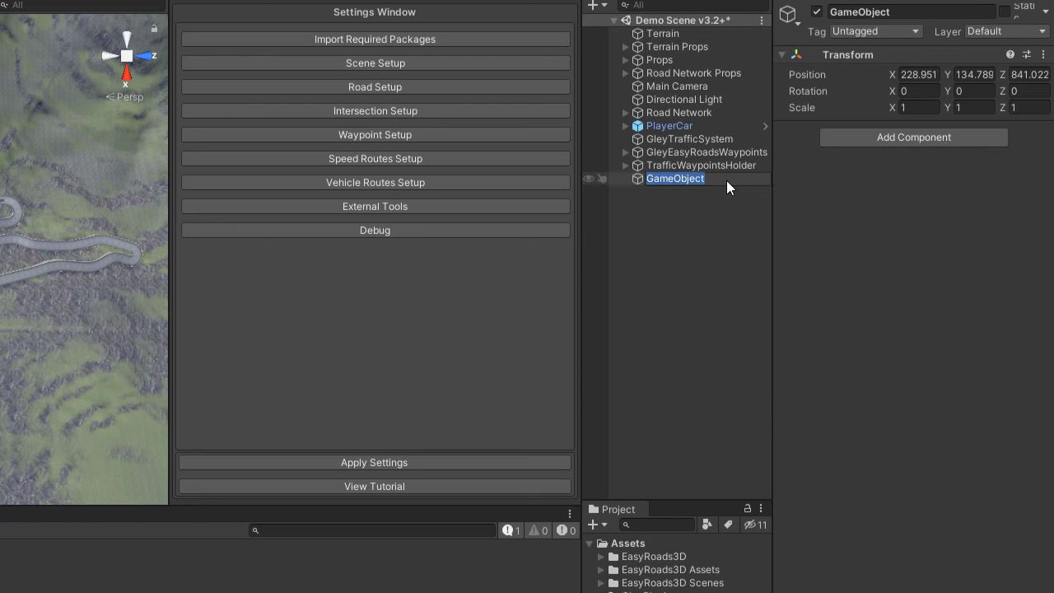
type("ScriptsHolder")
key("Return")
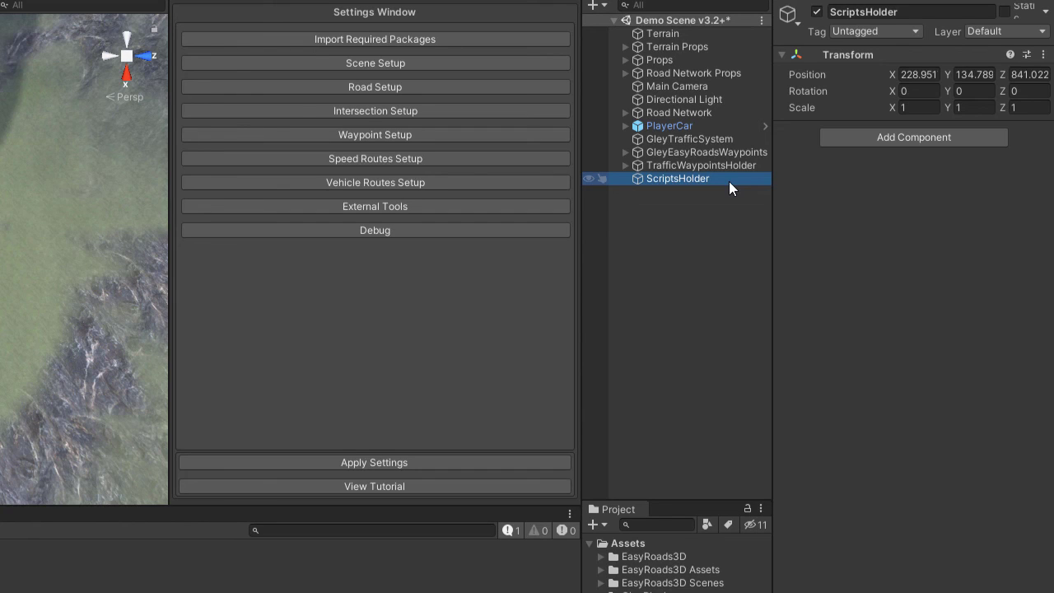
Step: Add the Traffic Component script to the ScriptsHolder object
left_click(895, 135)
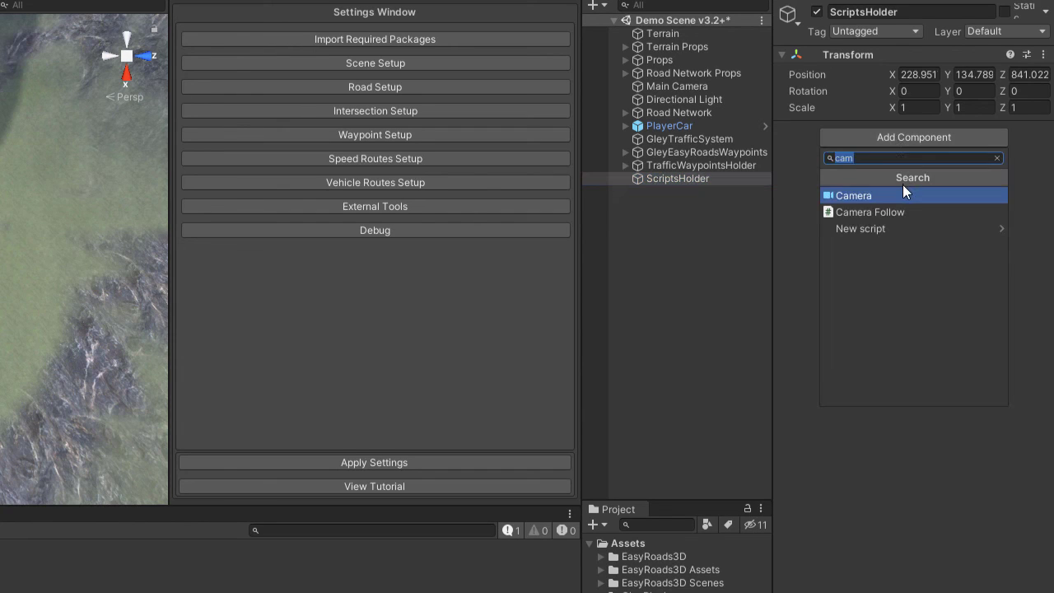
type("traffic")
key("Return")
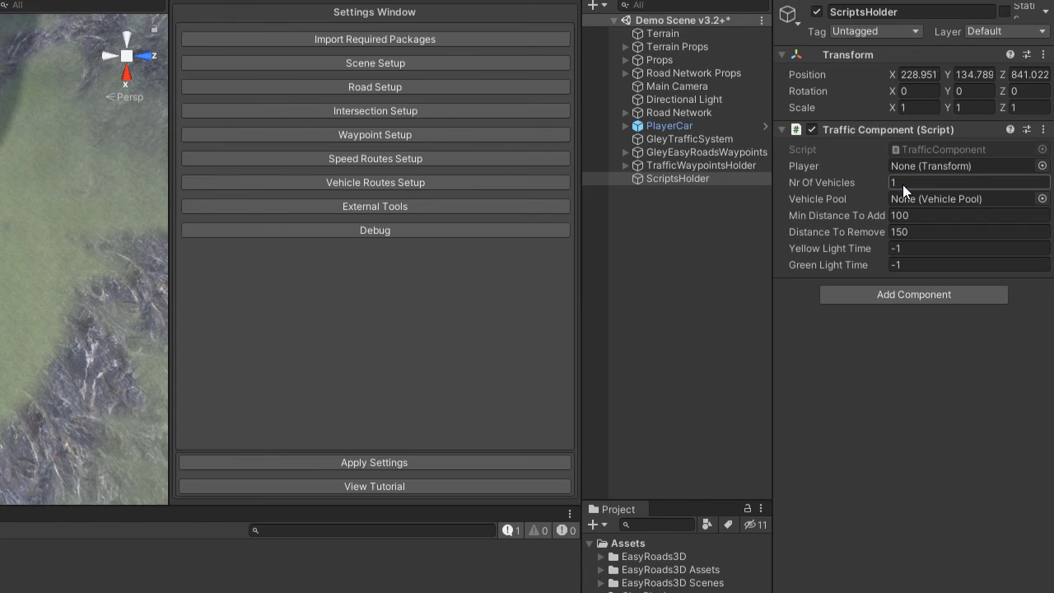
Step: Configure the Traffic Component with PlayerCar as the player, 20 vehicles and VehiclePool as the vehicle pool
left_click_drag(690, 125, 935, 162)
left_click(1042, 198)
double_click(784, 238)
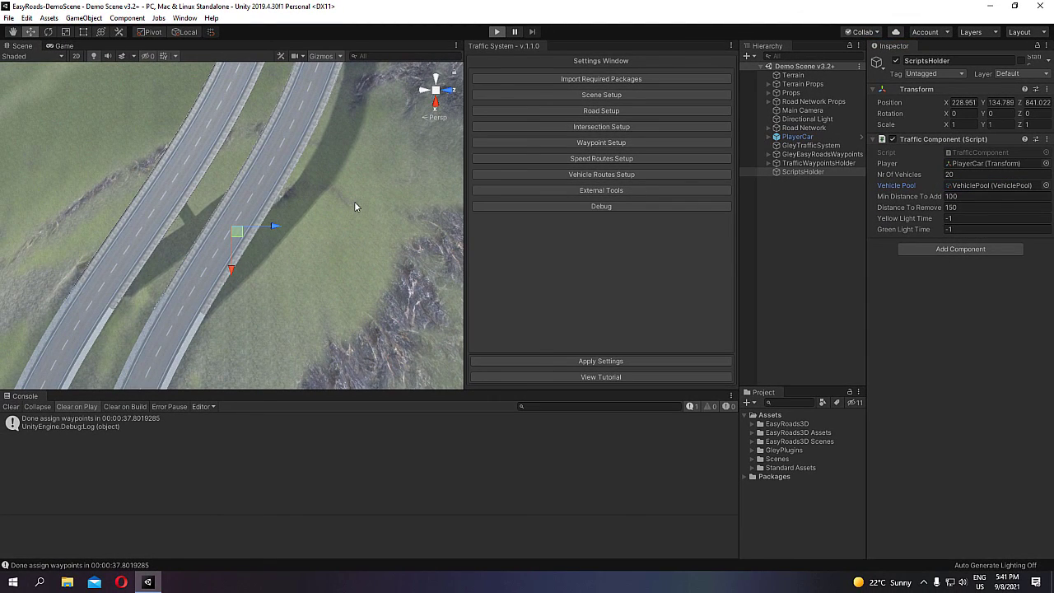
Step: Run the scene in play mode to test the traffic around the player car
key("ctrl+p")
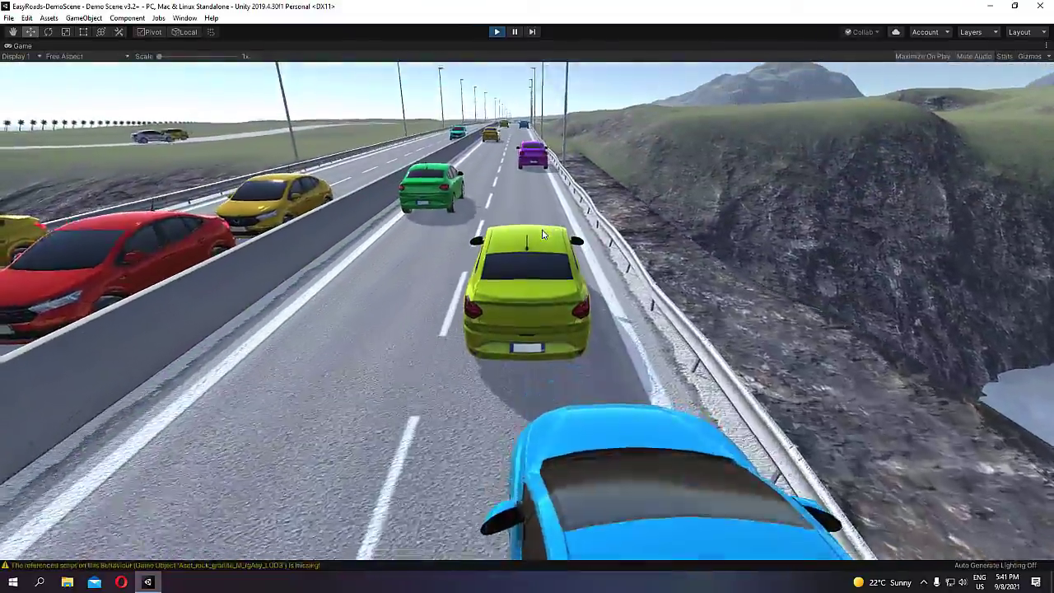